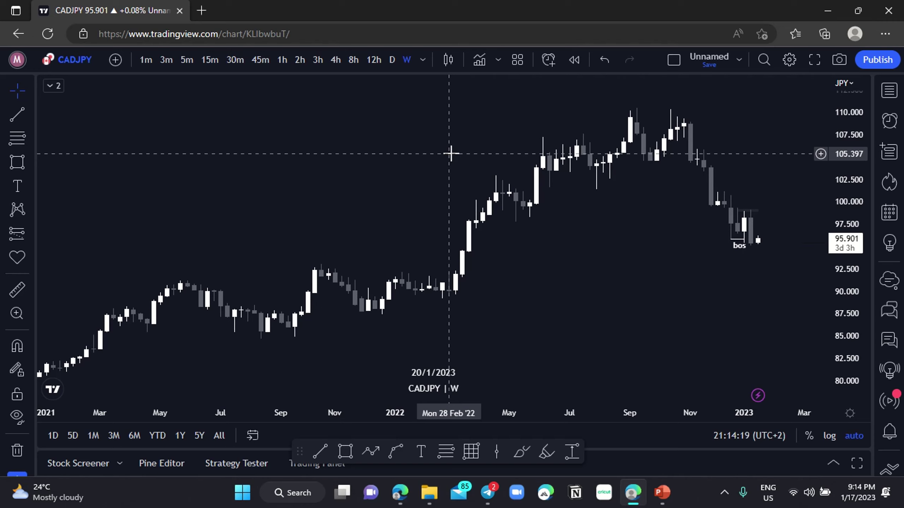
Remove the three existing drawings from the weekly CADJPY chart, keeping the indicators.
{"action": "key", "text": "Down"}
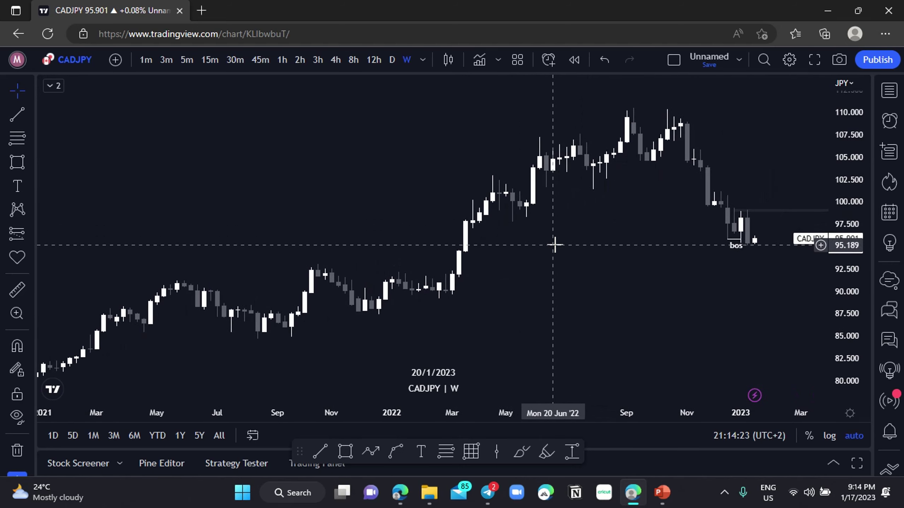
{"action": "scroll", "coordinate": [555, 245], "scroll_direction": "up", "scroll_amount": 2}
{"action": "left_click_drag", "start_coordinate": [531, 252], "coordinate": [337, 269]}
{"action": "scroll", "coordinate": [428, 262], "scroll_direction": "down", "scroll_amount": 2}
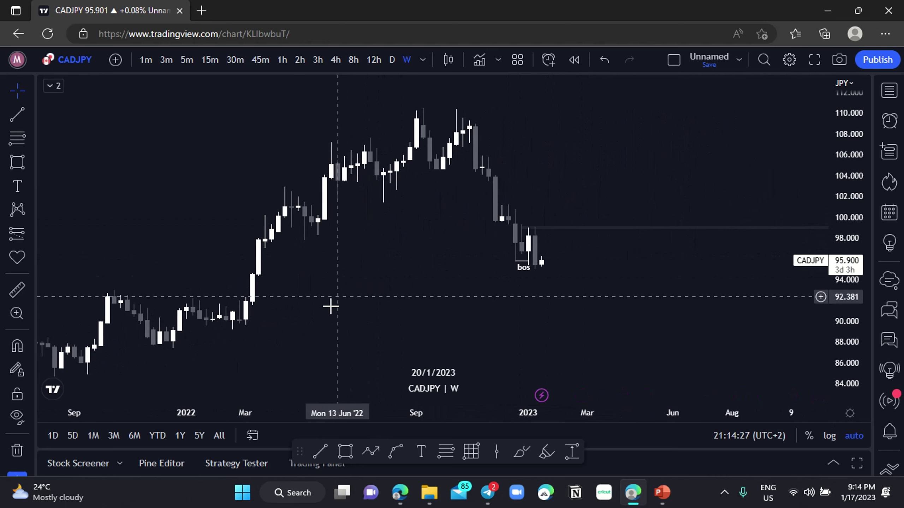
{"action": "scroll", "coordinate": [262, 313], "scroll_direction": "down", "scroll_amount": 1}
{"action": "left_click", "coordinate": [19, 458]}
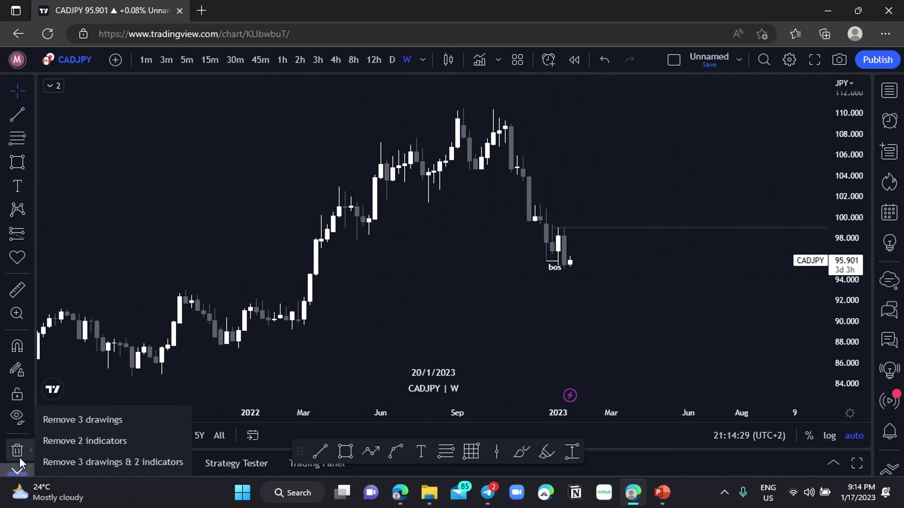
{"action": "left_click", "coordinate": [72, 421]}
Change the CADJPY chart interval to one month (1M) and bring the long-term price history into view.
{"action": "scroll", "coordinate": [182, 330], "scroll_direction": "down", "scroll_amount": 4}
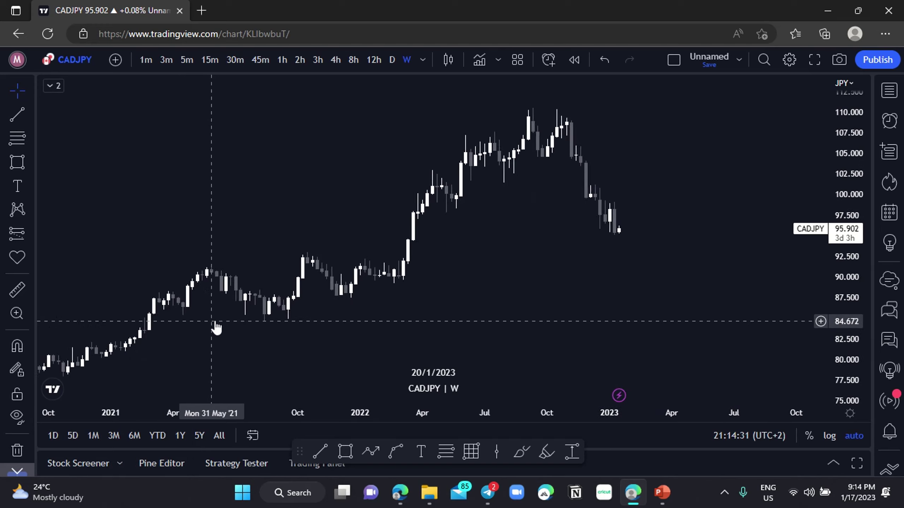
{"action": "type", "text": "1"}
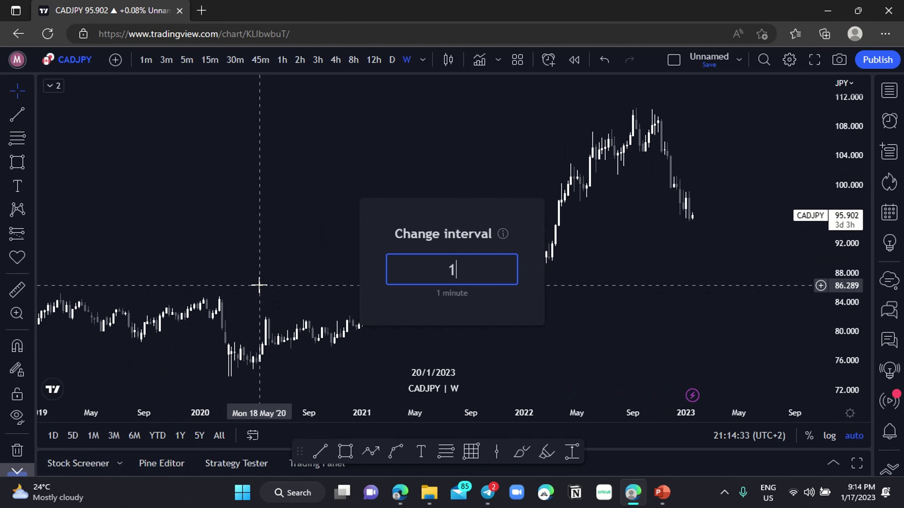
{"action": "type", "text": "M"}
{"action": "key", "text": "Return"}
{"action": "scroll", "coordinate": [278, 277], "scroll_direction": "down", "scroll_amount": 4}
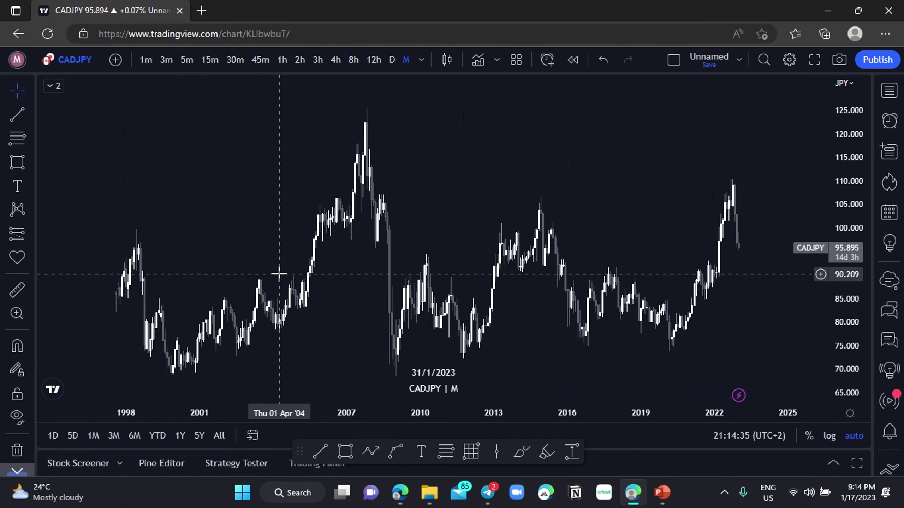
{"action": "scroll", "coordinate": [299, 273], "scroll_direction": "up", "scroll_amount": 4}
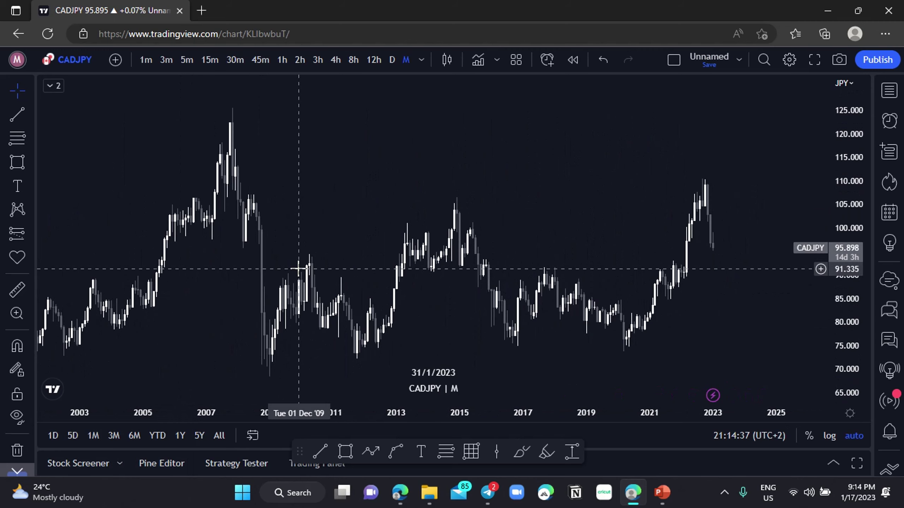
Draw a horizontal ray starting at the 2007 swing high, at a price of about 125.7.
{"action": "scroll", "coordinate": [299, 269], "scroll_direction": "down", "scroll_amount": 3}
{"action": "left_click_drag", "start_coordinate": [765, 261], "coordinate": [761, 241]}
{"action": "left_click_drag", "start_coordinate": [679, 254], "coordinate": [664, 261]}
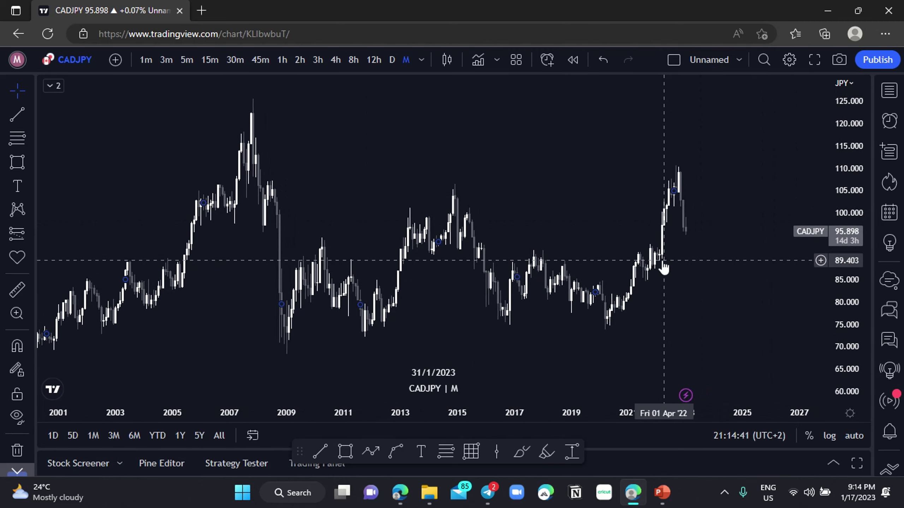
{"action": "left_click", "coordinate": [32, 121]}
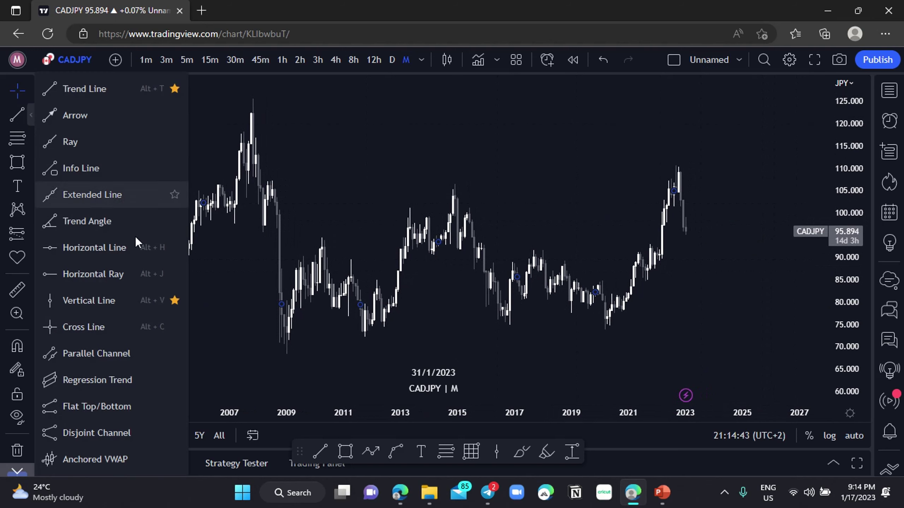
{"action": "left_click", "coordinate": [122, 254]}
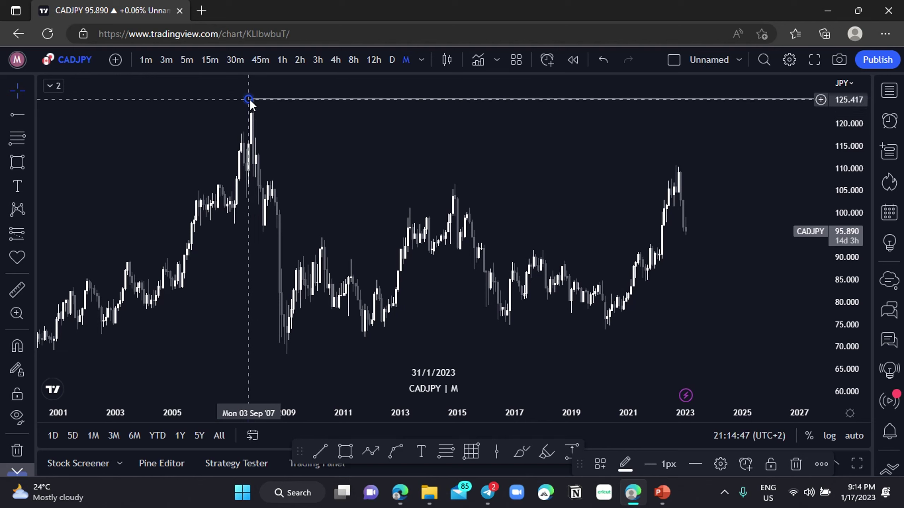
{"action": "left_click", "coordinate": [250, 184]}
{"action": "left_click_drag", "start_coordinate": [251, 184], "coordinate": [243, 98]}
Add a horizontal ray at the 2009 low, about 68.36, and shift the upper ray's start to October 2007 at 125.417.
{"action": "left_click", "coordinate": [21, 114]}
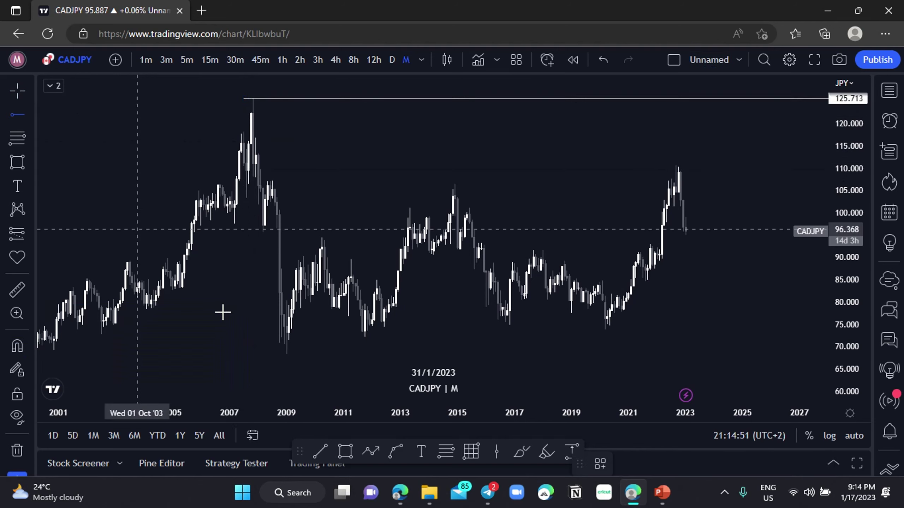
{"action": "left_click", "coordinate": [281, 355]}
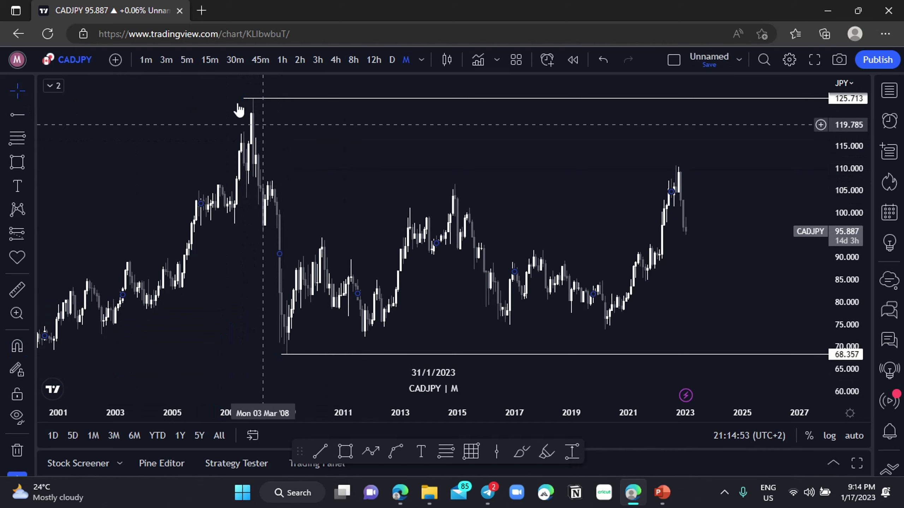
{"action": "left_click_drag", "start_coordinate": [247, 99], "coordinate": [252, 99]}
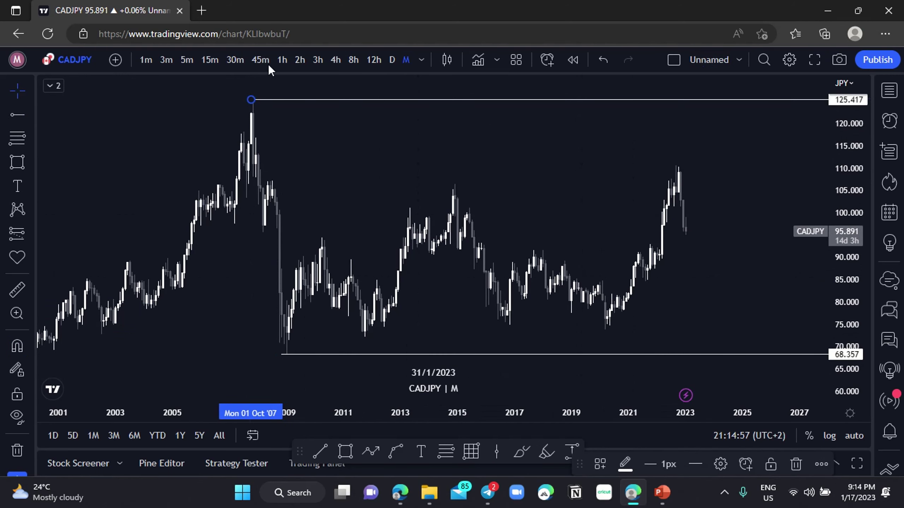
{"action": "left_click", "coordinate": [379, 249]}
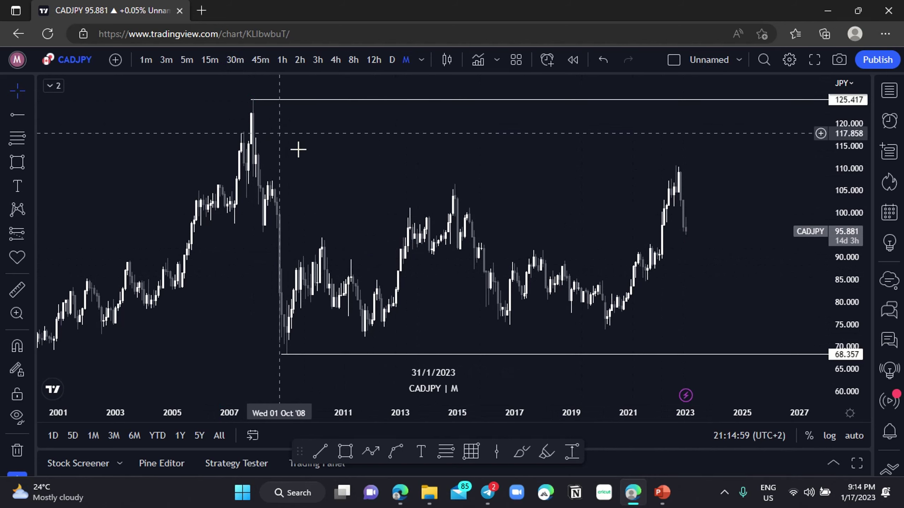
Trace the zigzag of major swing highs and lows with a Path from the 2009 low to the 2022 high.
{"action": "scroll", "coordinate": [312, 230], "scroll_direction": "right", "scroll_amount": 1}
{"action": "left_click_drag", "start_coordinate": [855, 247], "coordinate": [855, 235]}
{"action": "left_click_drag", "start_coordinate": [750, 287], "coordinate": [669, 265]}
{"action": "scroll", "coordinate": [667, 263], "scroll_direction": "up", "scroll_amount": 2}
{"action": "left_click_drag", "start_coordinate": [583, 270], "coordinate": [670, 276]}
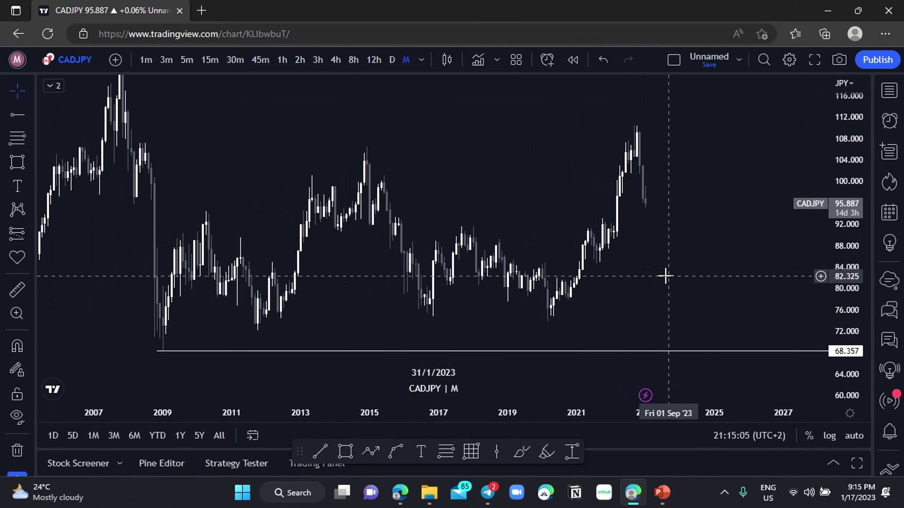
{"action": "scroll", "coordinate": [663, 272], "scroll_direction": "down", "scroll_amount": 2}
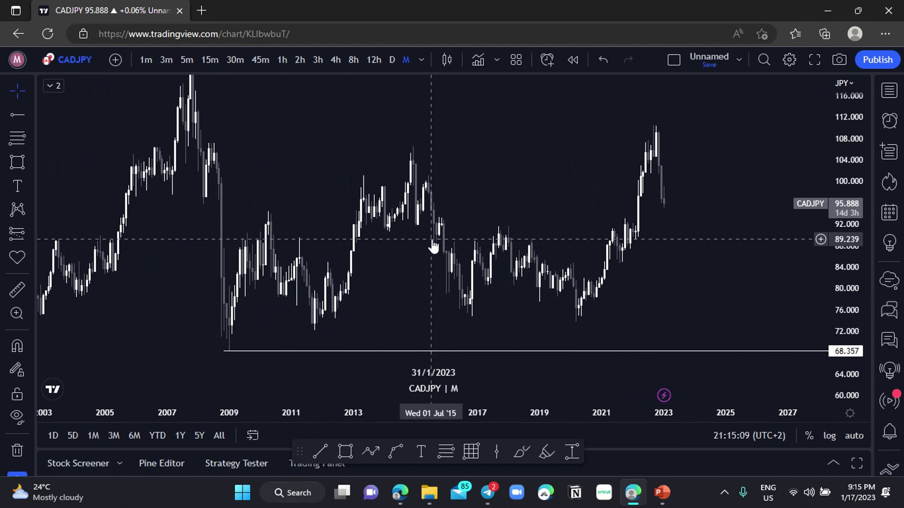
{"action": "left_click", "coordinate": [374, 449]}
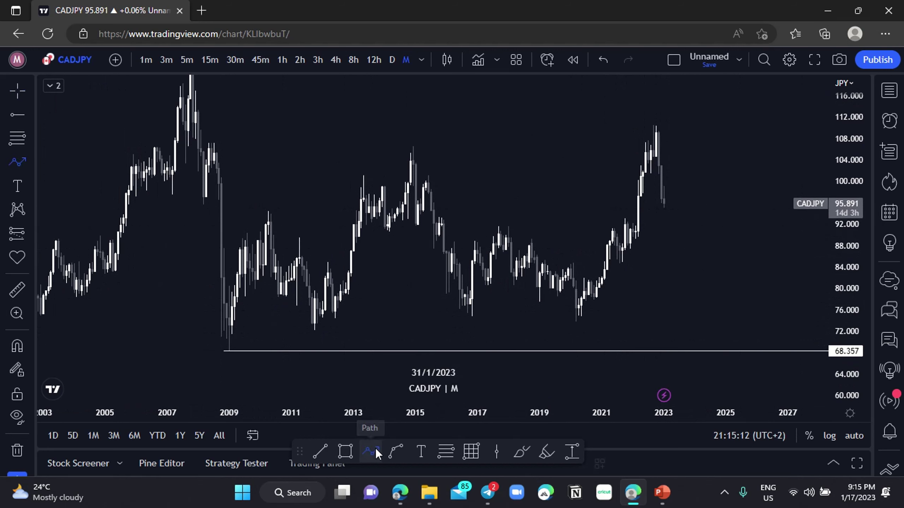
{"action": "left_click", "coordinate": [226, 353]}
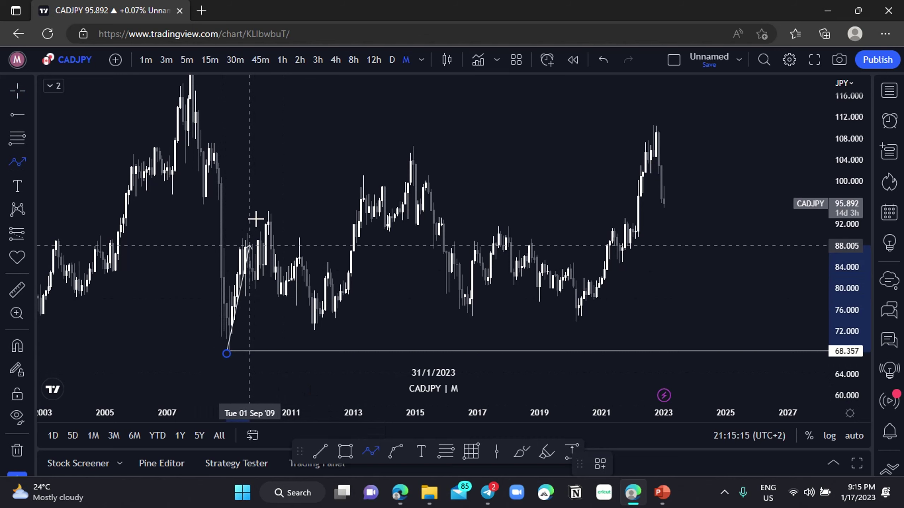
{"action": "left_click", "coordinate": [270, 208]}
{"action": "left_click", "coordinate": [316, 331]}
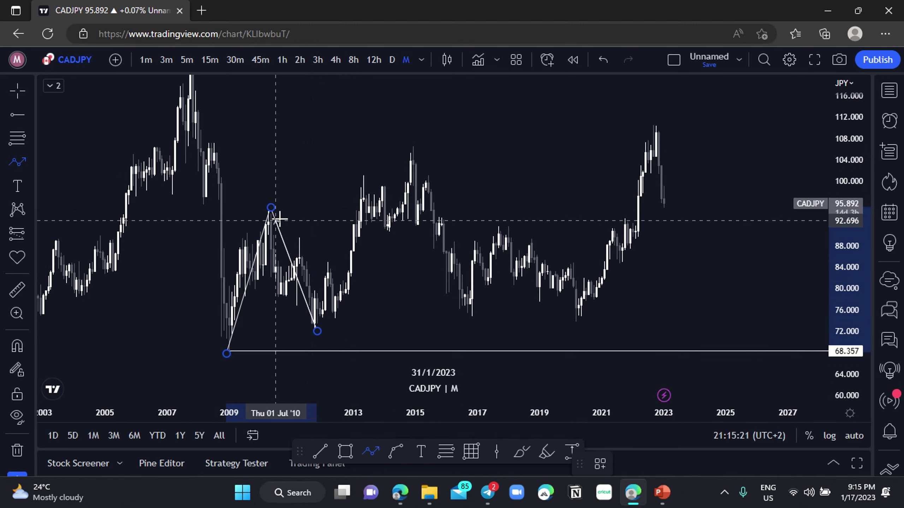
{"action": "left_click", "coordinate": [413, 144]}
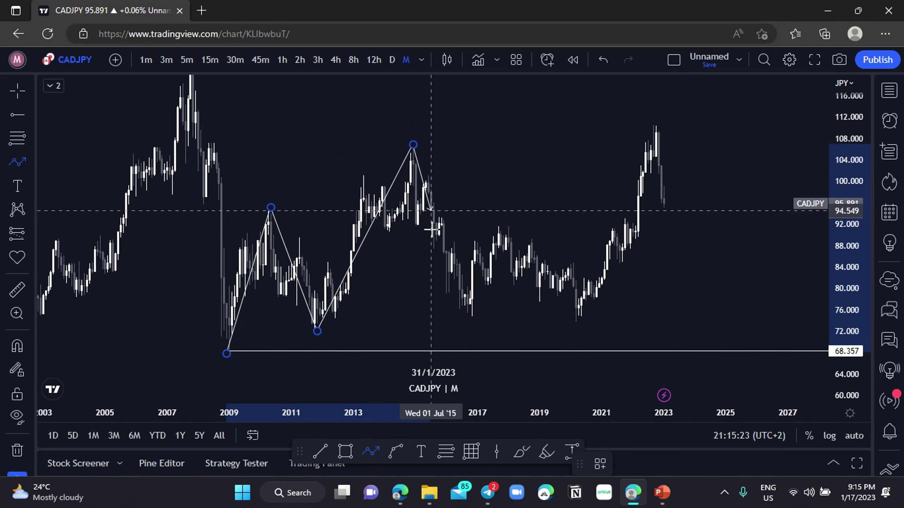
{"action": "left_click", "coordinate": [474, 306]}
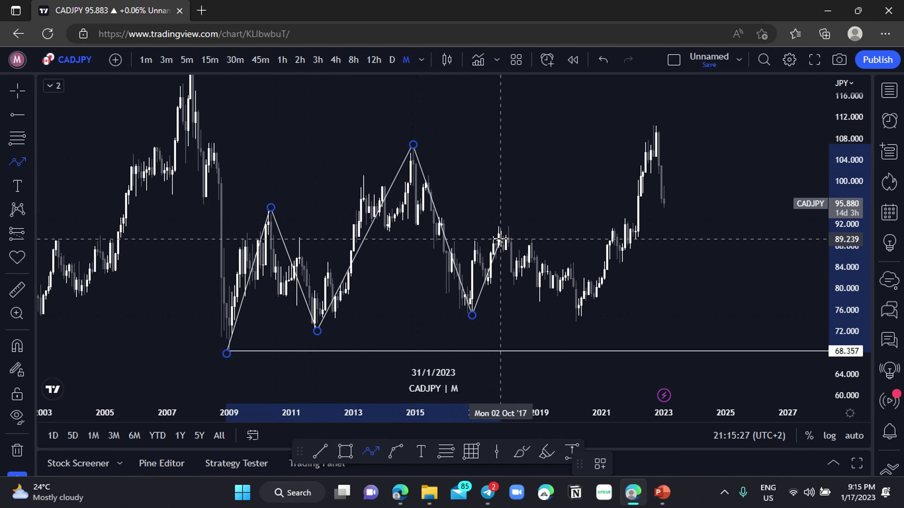
{"action": "left_click", "coordinate": [658, 123]}
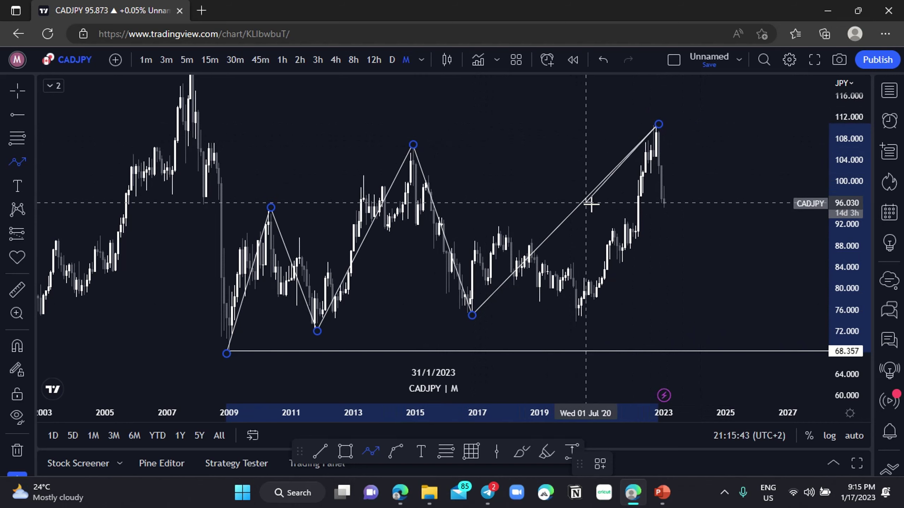
{"action": "double_click", "coordinate": [665, 114]}
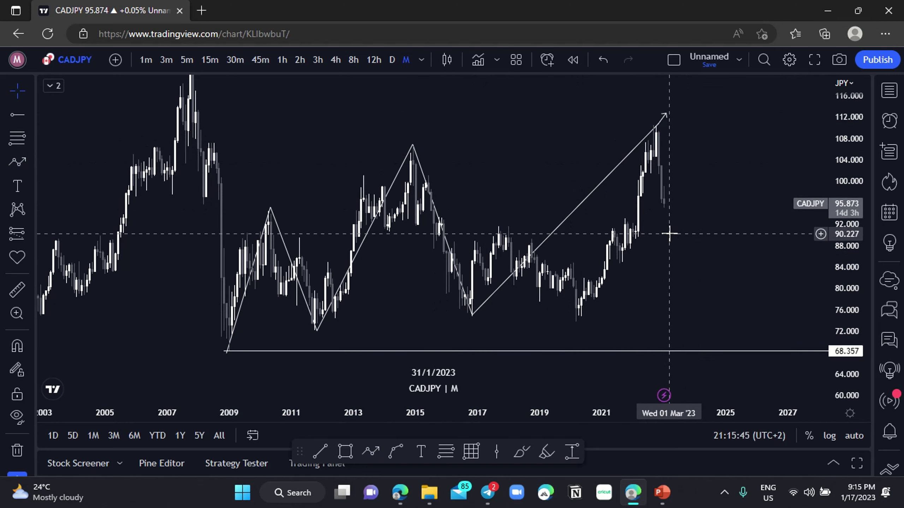
Delete the zigzag path from the monthly chart.
{"action": "left_click_drag", "start_coordinate": [586, 313], "coordinate": [565, 309]}
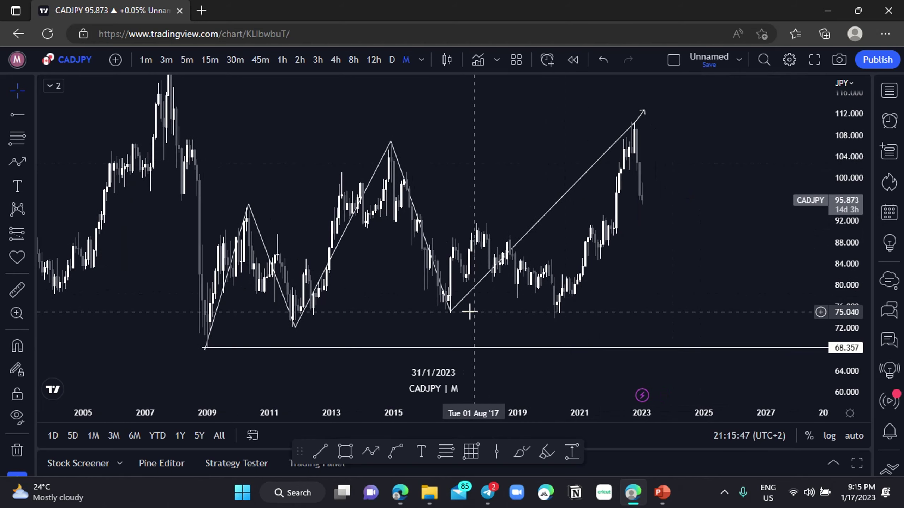
{"action": "left_click", "coordinate": [448, 312]}
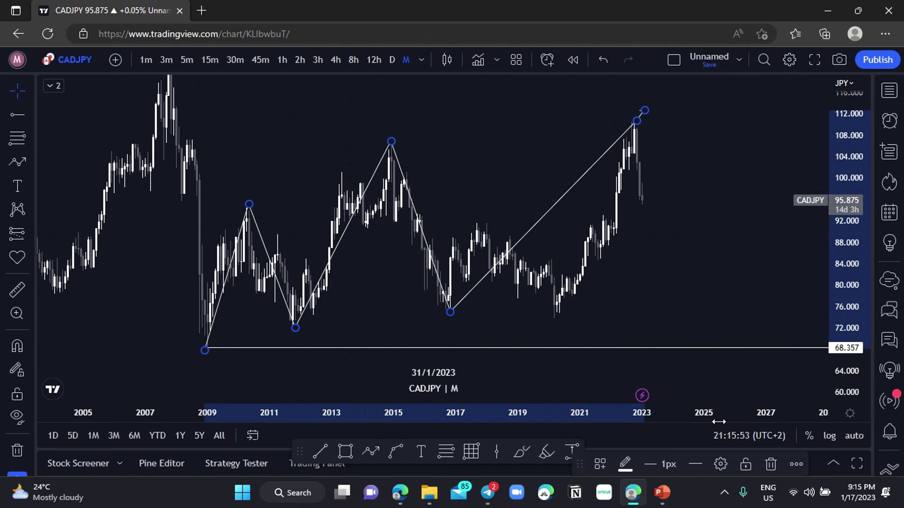
{"action": "left_click", "coordinate": [765, 465]}
{"action": "scroll", "coordinate": [347, 242], "scroll_direction": "down", "scroll_amount": 1}
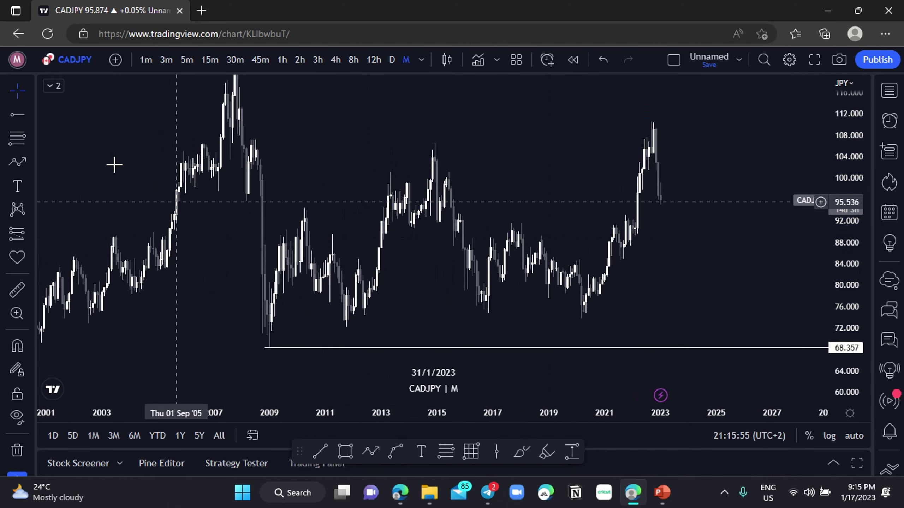
Draw a level trend line from the April 2010 swing high to the April 2013 candle that breaks it.
{"action": "left_click", "coordinate": [322, 455]}
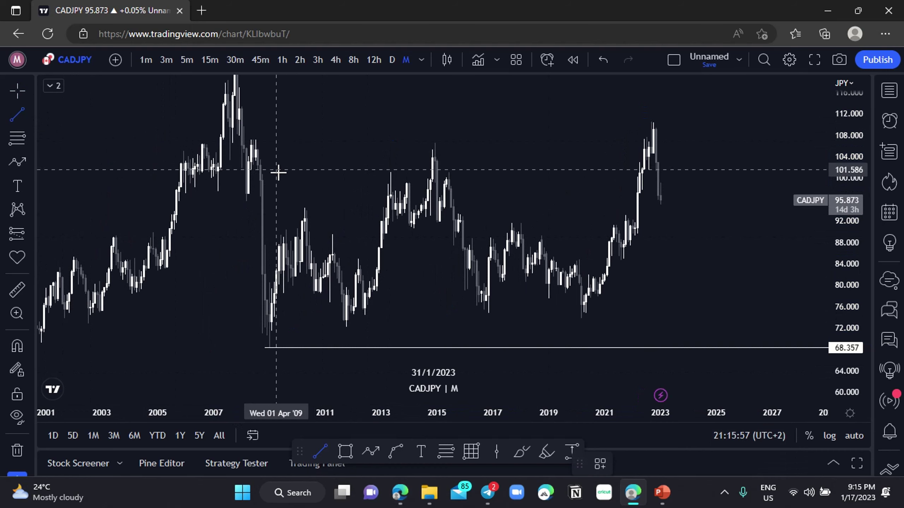
{"action": "left_click", "coordinate": [388, 206]}
{"action": "left_click", "coordinate": [568, 297]}
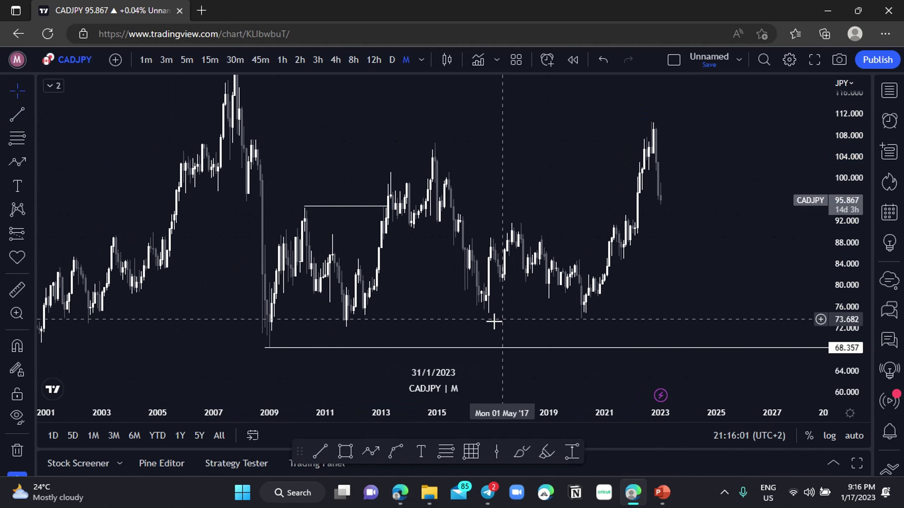
Draw a level trend line from the December 2014 swing high to June 2022 and raise it to the wick's top.
{"action": "left_click", "coordinate": [321, 452]}
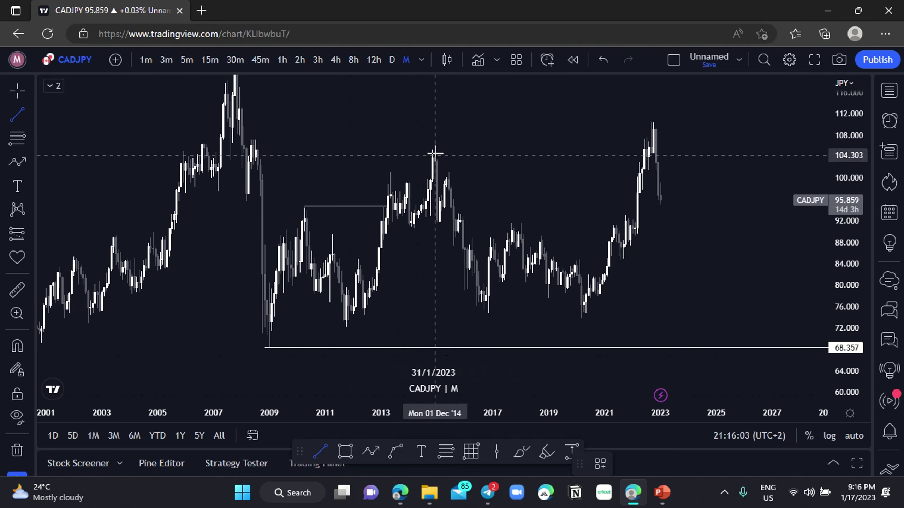
{"action": "left_click", "coordinate": [434, 146]}
{"action": "left_click", "coordinate": [644, 147]}
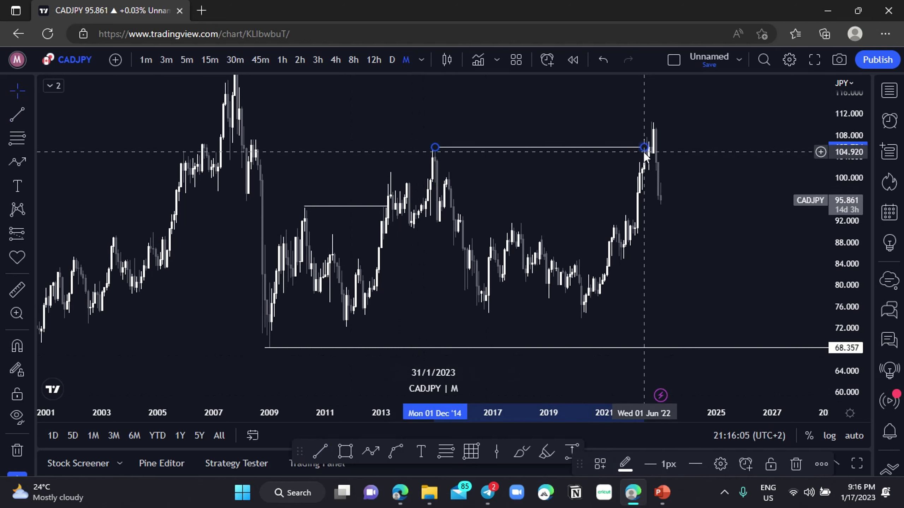
{"action": "left_click", "coordinate": [637, 240]}
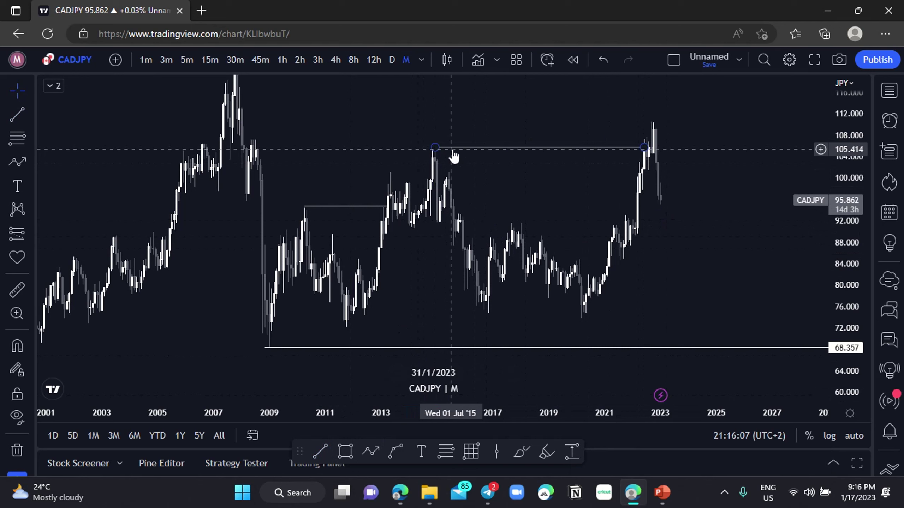
{"action": "left_click_drag", "start_coordinate": [453, 151], "coordinate": [452, 145]}
{"action": "left_click", "coordinate": [460, 184]}
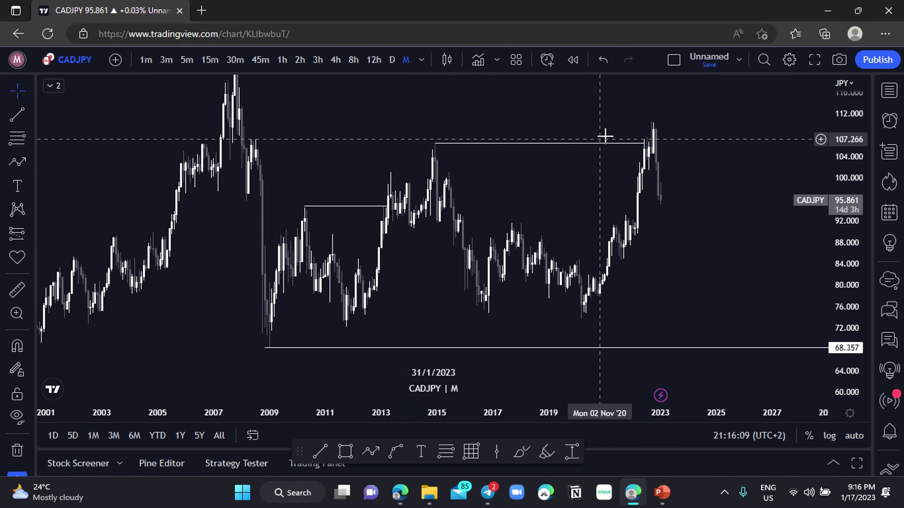
Apply the T-BOS drawing template to the two level trend lines starting at the April 2010 and December 2014 highs.
{"action": "scroll", "coordinate": [684, 220], "scroll_direction": "down", "scroll_amount": 1}
{"action": "scroll", "coordinate": [683, 220], "scroll_direction": "up", "scroll_amount": 2}
{"action": "left_click_drag", "start_coordinate": [663, 228], "coordinate": [644, 230]}
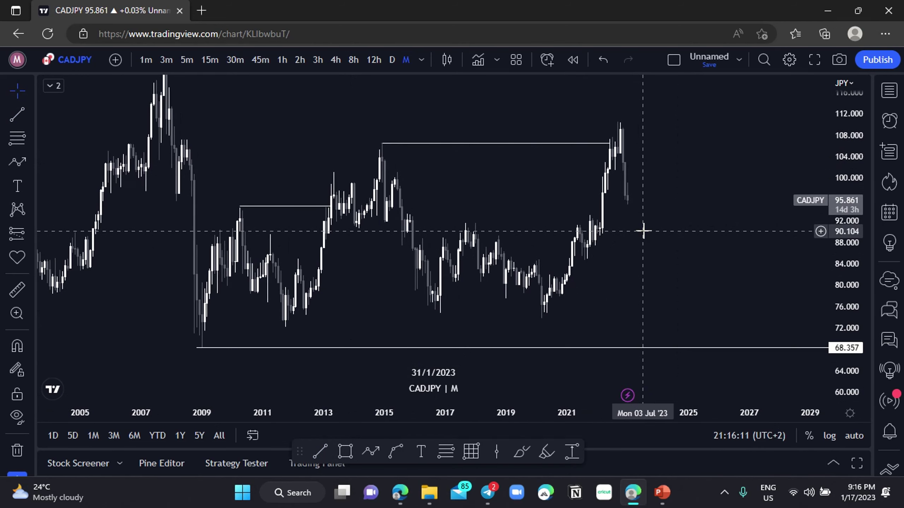
{"action": "left_click", "coordinate": [338, 215]}
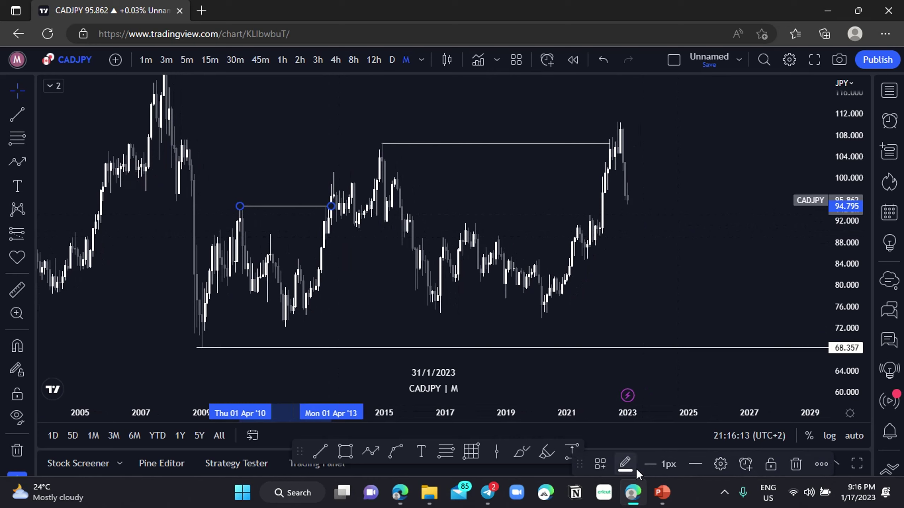
{"action": "left_click", "coordinate": [603, 464]}
{"action": "left_click", "coordinate": [624, 441]}
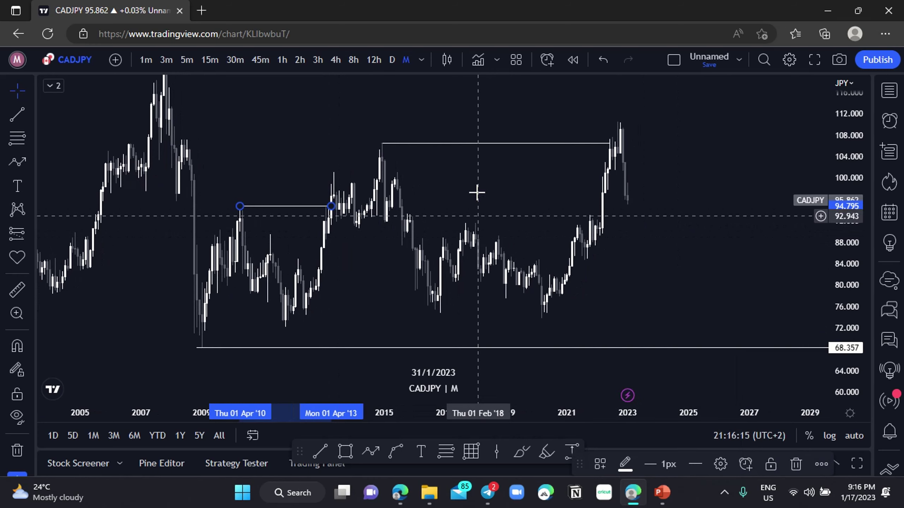
{"action": "left_click", "coordinate": [468, 143]}
{"action": "left_click", "coordinate": [600, 464]}
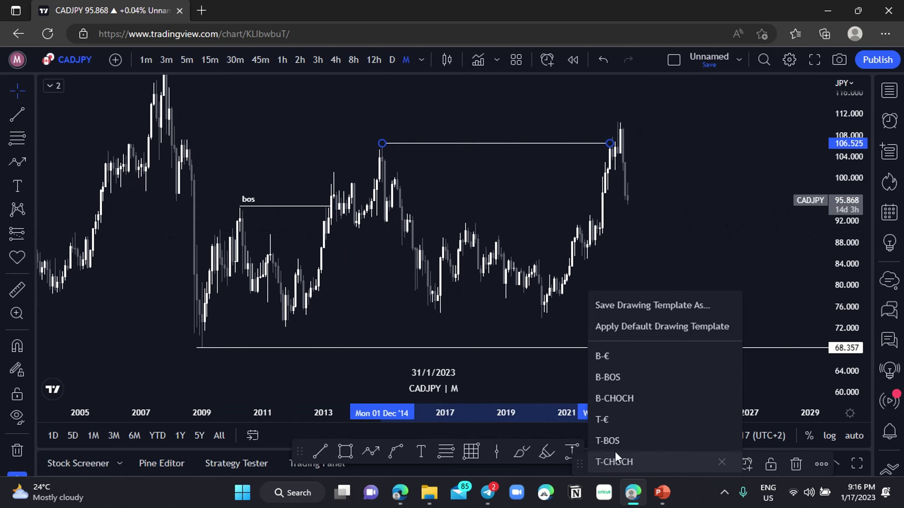
{"action": "left_click", "coordinate": [628, 440]}
Draw a projection Path from the latest monthly candle down to about 78 and up above the 2022 high to about 114.
{"action": "scroll", "coordinate": [629, 301], "scroll_direction": "up", "scroll_amount": 2}
{"action": "scroll", "coordinate": [629, 301], "scroll_direction": "down", "scroll_amount": 1}
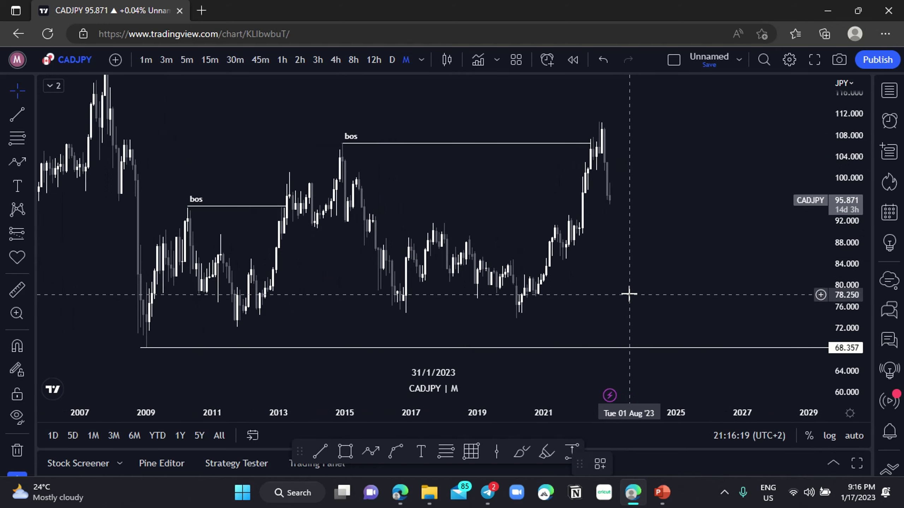
{"action": "left_click_drag", "start_coordinate": [614, 292], "coordinate": [515, 282]}
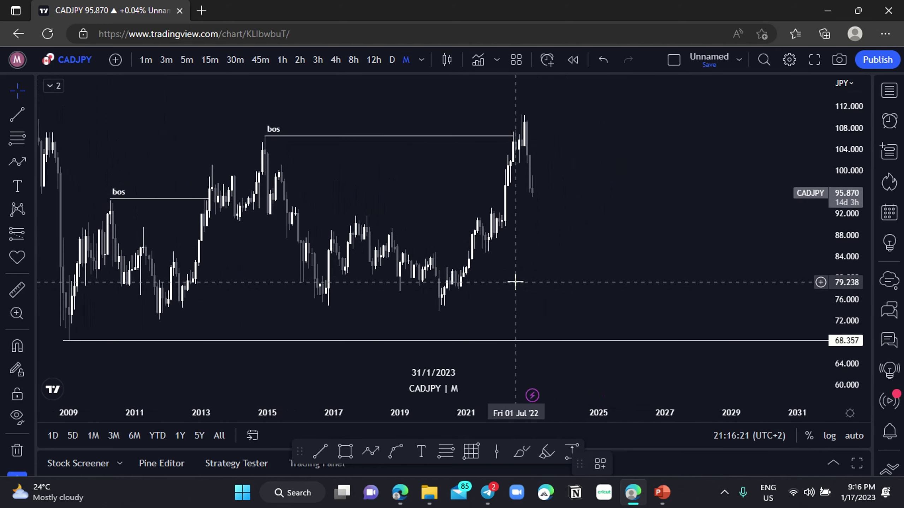
{"action": "scroll", "coordinate": [545, 259], "scroll_direction": "down", "scroll_amount": 1}
{"action": "left_click_drag", "start_coordinate": [555, 258], "coordinate": [540, 262]}
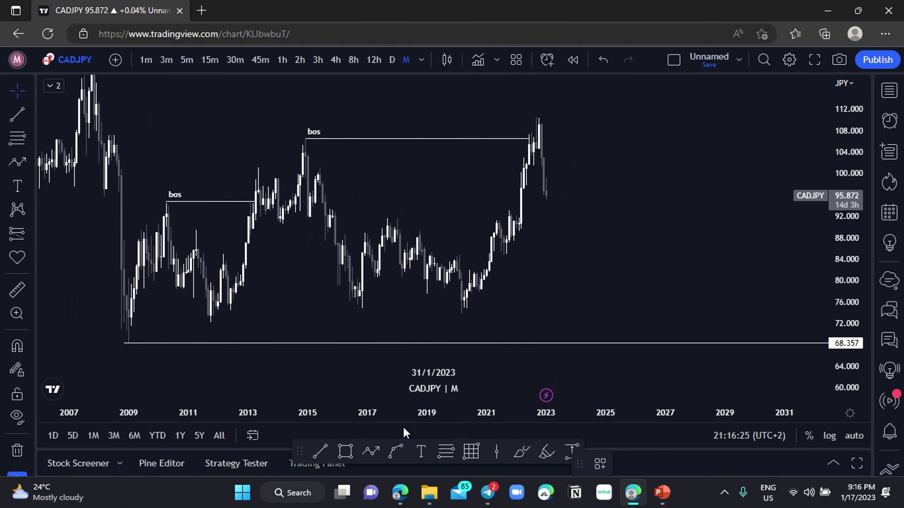
{"action": "left_click", "coordinate": [551, 211]}
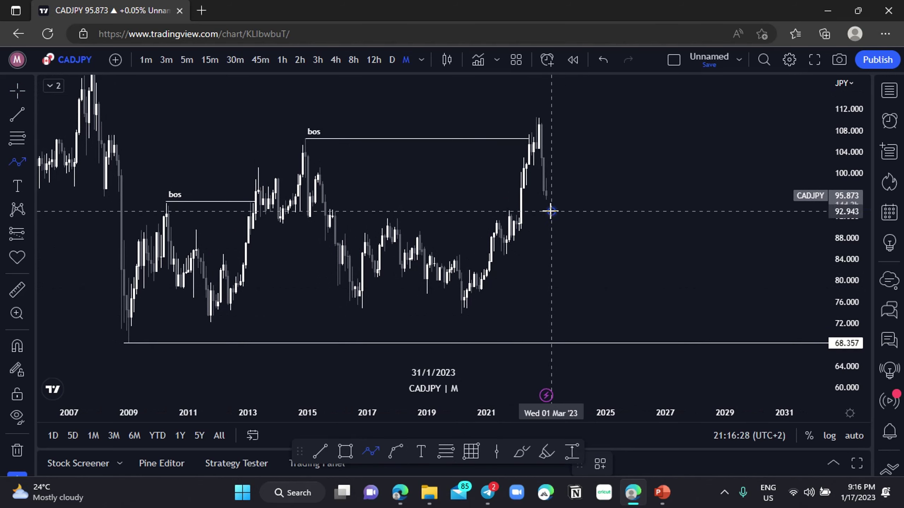
{"action": "double_click", "coordinate": [605, 95]}
{"action": "scroll", "coordinate": [661, 179], "scroll_direction": "down", "scroll_amount": 1}
{"action": "left_click_drag", "start_coordinate": [697, 194], "coordinate": [655, 206]}
{"action": "left_click_drag", "start_coordinate": [720, 224], "coordinate": [706, 225]}
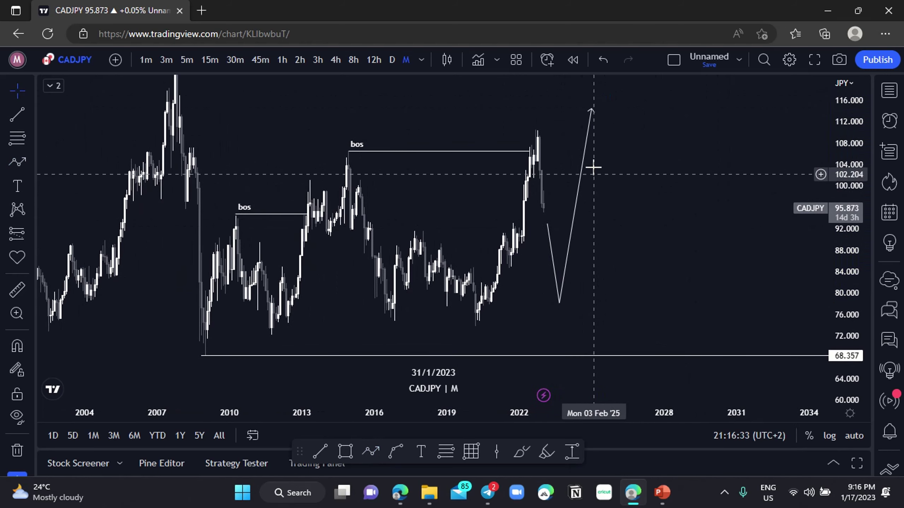
Delete the projected price path from the monthly chart.
{"action": "left_click", "coordinate": [572, 236]}
{"action": "left_click", "coordinate": [769, 463]}
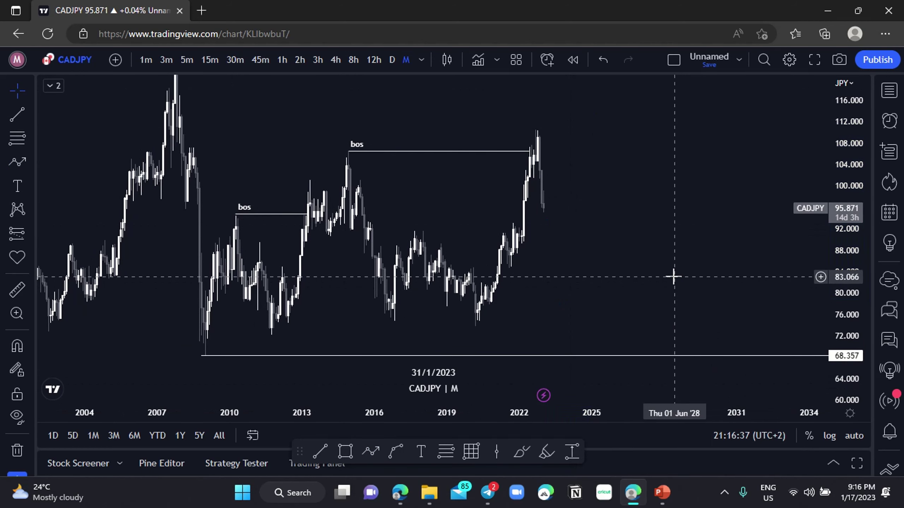
Switch the CADJPY chart to the 1-week interval.
{"action": "scroll", "coordinate": [654, 272], "scroll_direction": "up", "scroll_amount": 2}
{"action": "scroll", "coordinate": [567, 219], "scroll_direction": "up", "scroll_amount": 1}
{"action": "scroll", "coordinate": [566, 220], "scroll_direction": "down", "scroll_amount": 1}
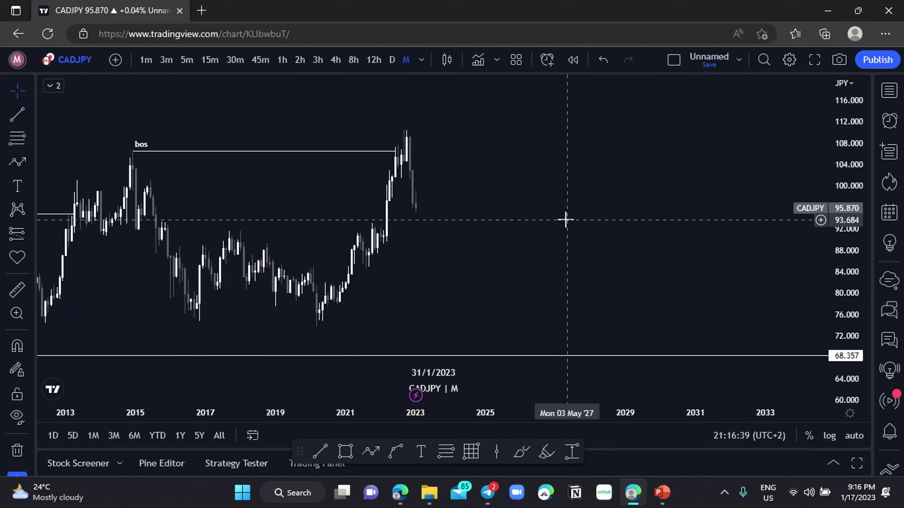
{"action": "type", "text": "1W"}
{"action": "key", "text": "Return"}
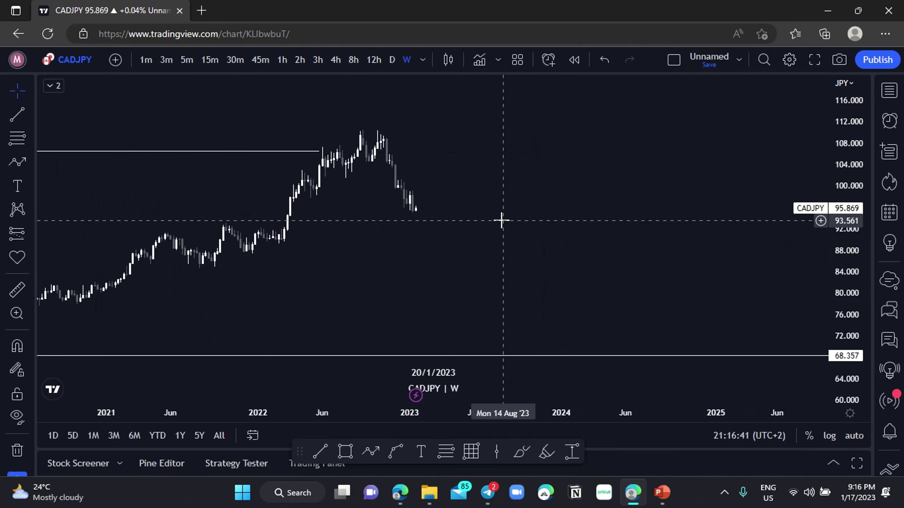
Examine the weekly price action around the 2022 top and the decline into January 2023.
{"action": "left_click_drag", "start_coordinate": [359, 217], "coordinate": [518, 244]}
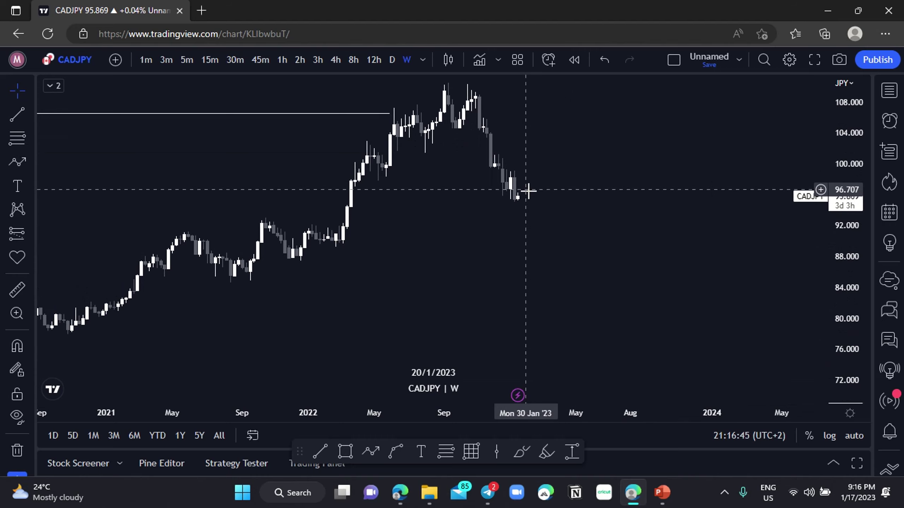
{"action": "left_click_drag", "start_coordinate": [528, 194], "coordinate": [617, 233]}
{"action": "left_click_drag", "start_coordinate": [493, 157], "coordinate": [411, 152]}
{"action": "left_click_drag", "start_coordinate": [540, 276], "coordinate": [505, 281]}
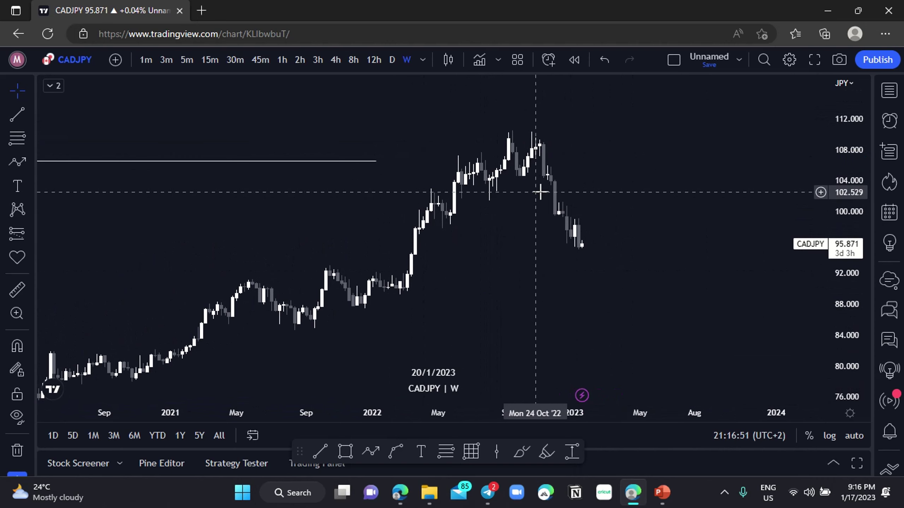
{"action": "scroll", "coordinate": [546, 195], "scroll_direction": "up", "scroll_amount": 2}
{"action": "scroll", "coordinate": [551, 200], "scroll_direction": "up", "scroll_amount": 1}
{"action": "scroll", "coordinate": [535, 202], "scroll_direction": "down", "scroll_amount": 5}
{"action": "scroll", "coordinate": [545, 224], "scroll_direction": "up", "scroll_amount": 6}
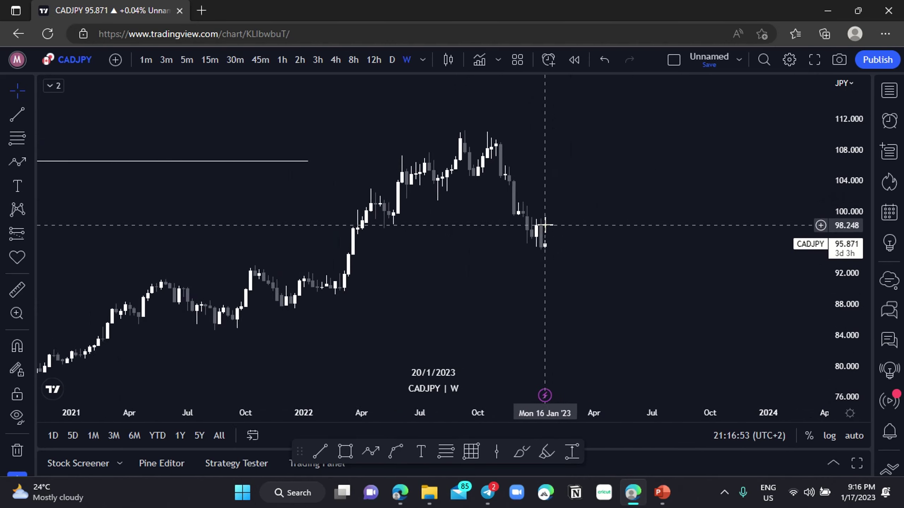
{"action": "left_click_drag", "start_coordinate": [416, 229], "coordinate": [527, 229]}
{"action": "left_click_drag", "start_coordinate": [851, 267], "coordinate": [850, 223]}
{"action": "scroll", "coordinate": [609, 223], "scroll_direction": "up", "scroll_amount": 4}
{"action": "left_click_drag", "start_coordinate": [502, 229], "coordinate": [584, 240]}
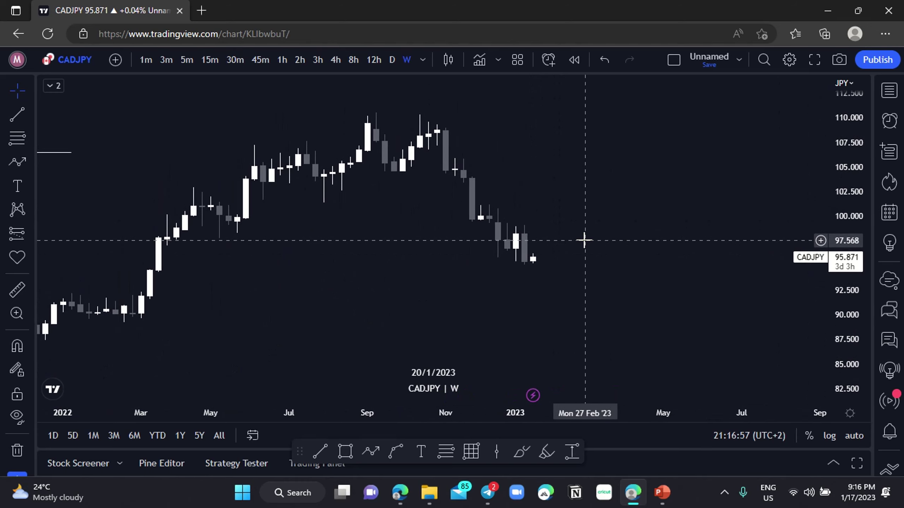
Change the chart to the 3-day interval and bring the 2022 top into view.
{"action": "type", "text": "3D"}
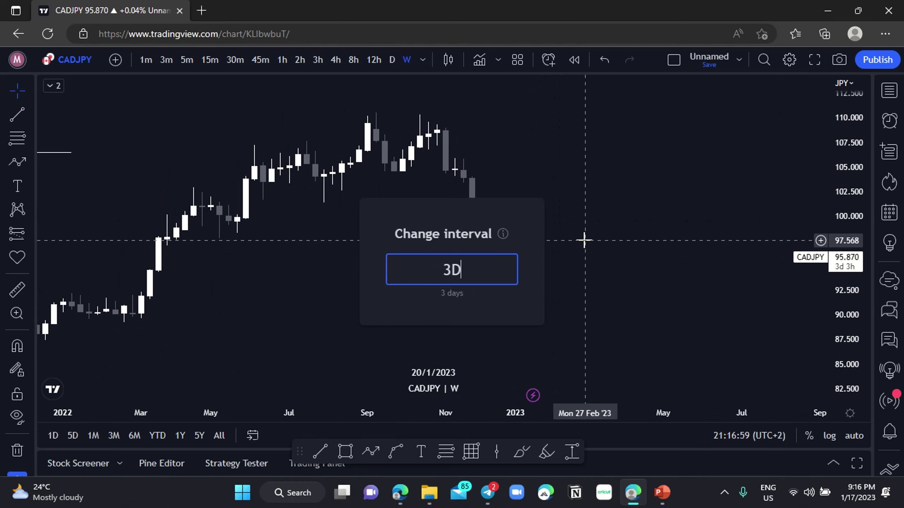
{"action": "key", "text": "Return"}
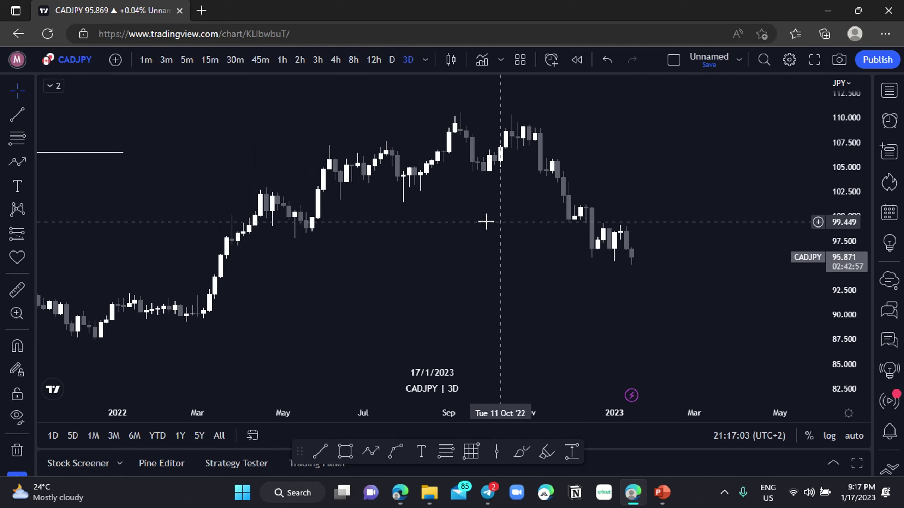
{"action": "left_click_drag", "start_coordinate": [457, 216], "coordinate": [484, 241]}
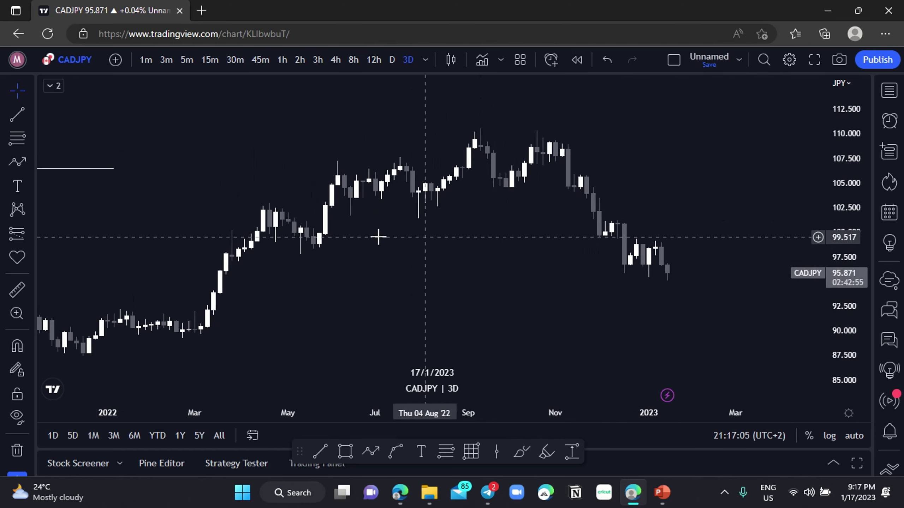
Add a text label reading PSY just above the late April 2022 swing high.
{"action": "left_click", "coordinate": [15, 188]}
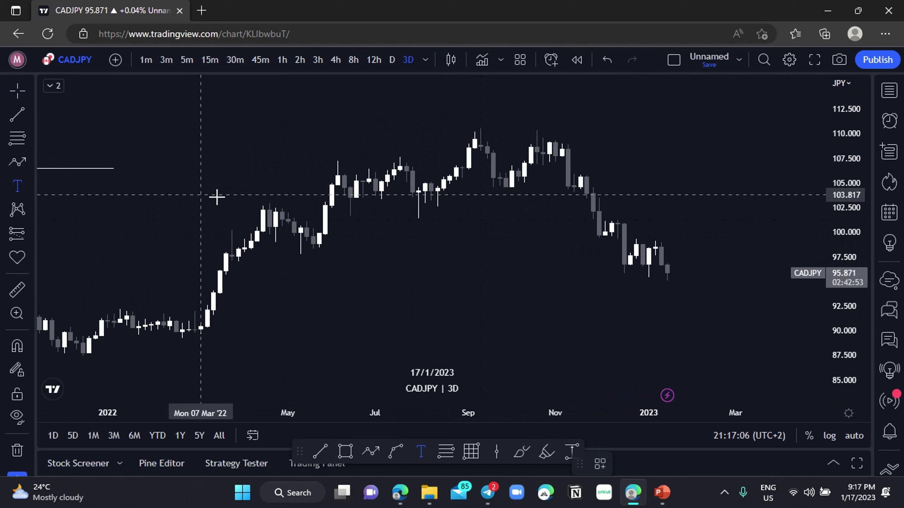
{"action": "left_click", "coordinate": [268, 194]}
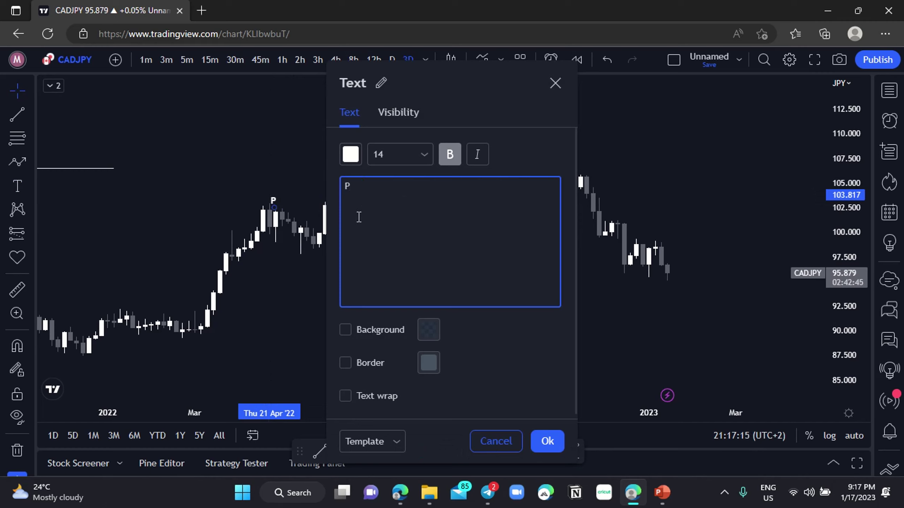
{"action": "left_click", "coordinate": [547, 441]}
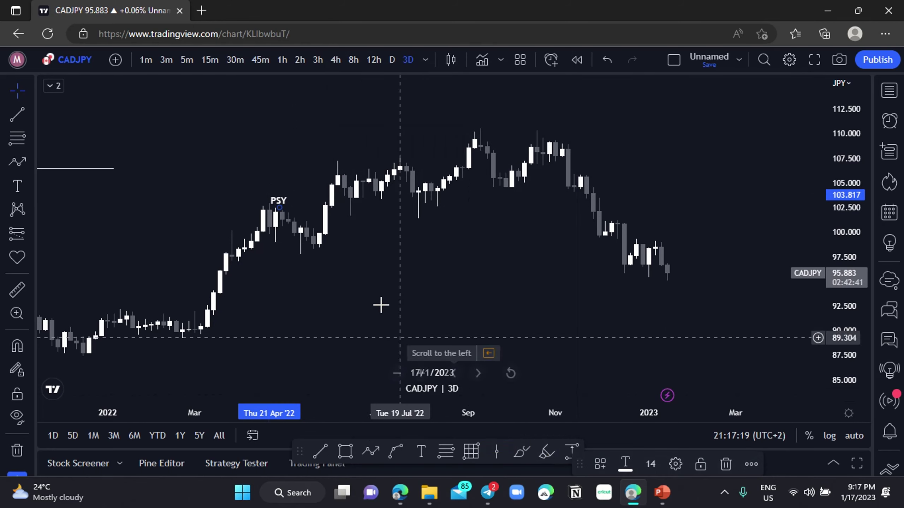
{"action": "left_click_drag", "start_coordinate": [280, 208], "coordinate": [277, 198]}
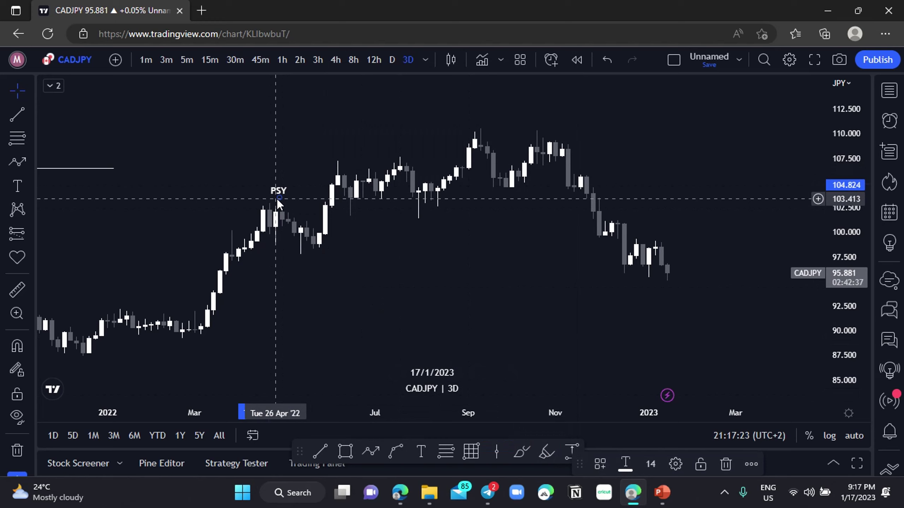
Place a copy of the PSY label above the June–July 2022 highs and change its text to BC.
{"action": "left_click_drag", "start_coordinate": [282, 198], "coordinate": [368, 152]}
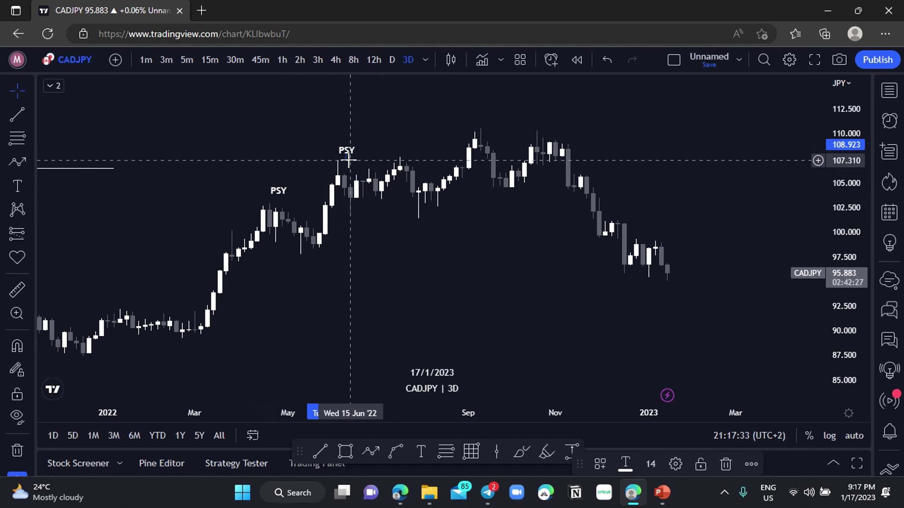
{"action": "left_click_drag", "start_coordinate": [348, 160], "coordinate": [374, 159]}
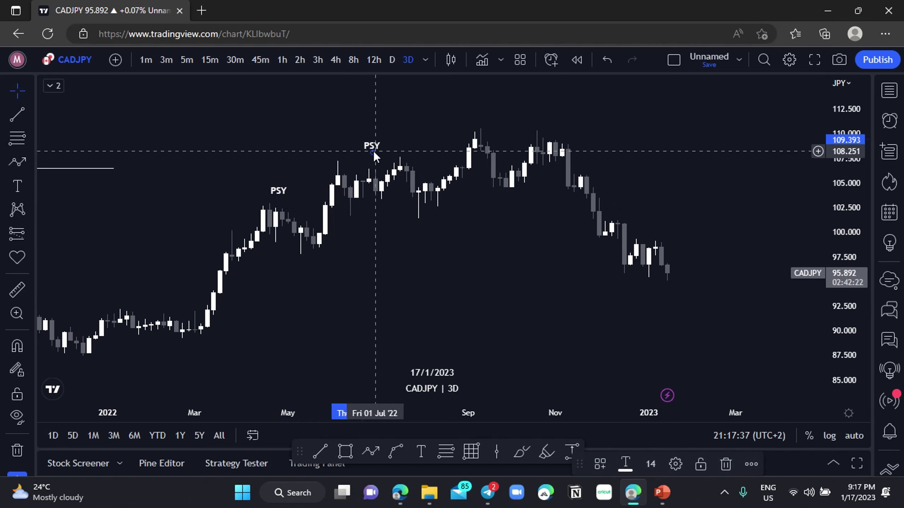
{"action": "double_click", "coordinate": [373, 152]}
{"action": "type", "text": "BC"}
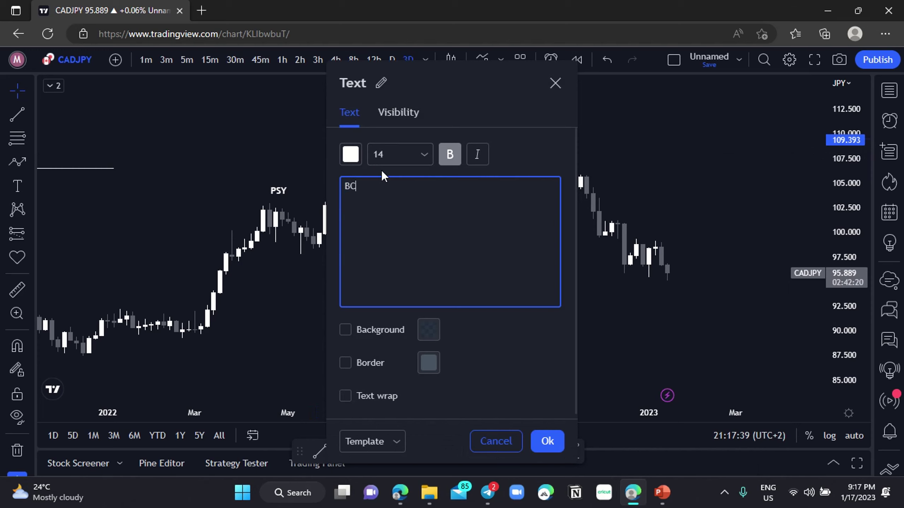
{"action": "left_click", "coordinate": [557, 439]}
Copy the BC label above the September 2022 high, change its text to UT, and duplicate it above the October 2022 high.
{"action": "left_click_drag", "start_coordinate": [371, 153], "coordinate": [473, 129]}
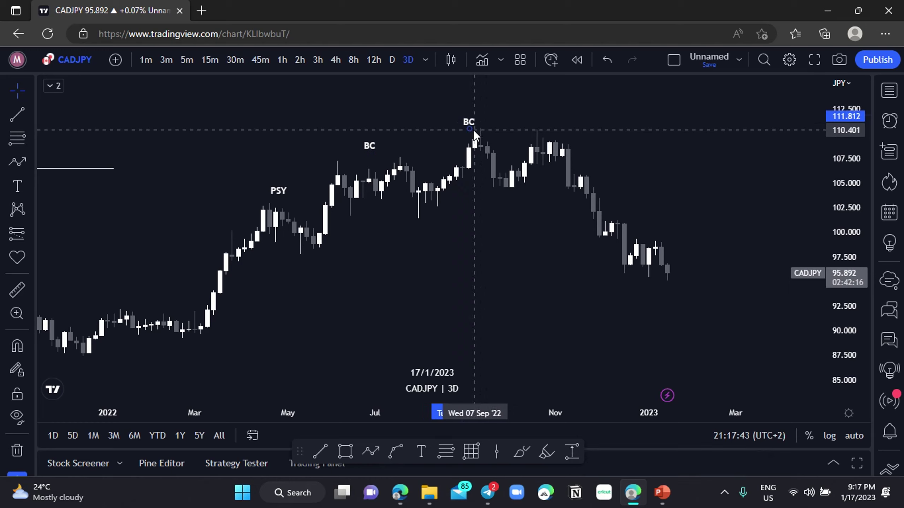
{"action": "left_click", "coordinate": [473, 130]}
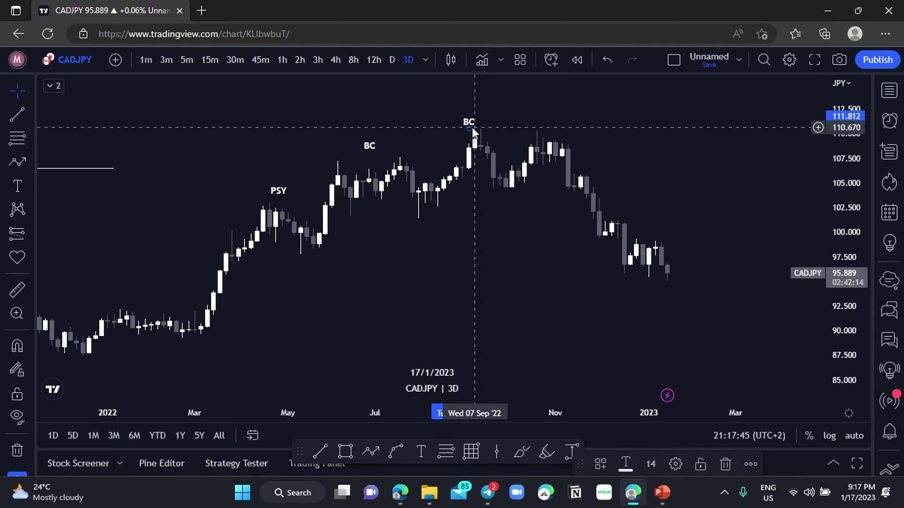
{"action": "double_click", "coordinate": [473, 129]}
{"action": "type", "text": "UT"}
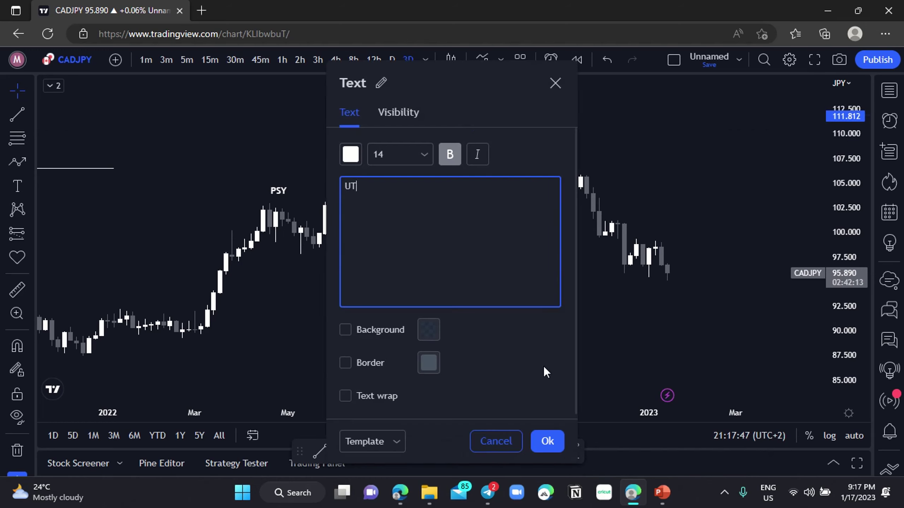
{"action": "left_click", "coordinate": [548, 441]}
{"action": "left_click_drag", "start_coordinate": [470, 128], "coordinate": [532, 127]}
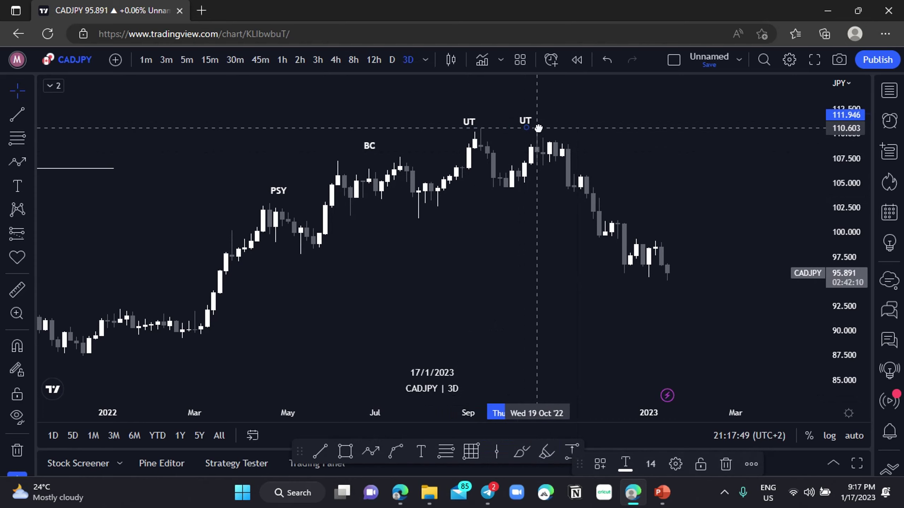
{"action": "double_click", "coordinate": [542, 133]}
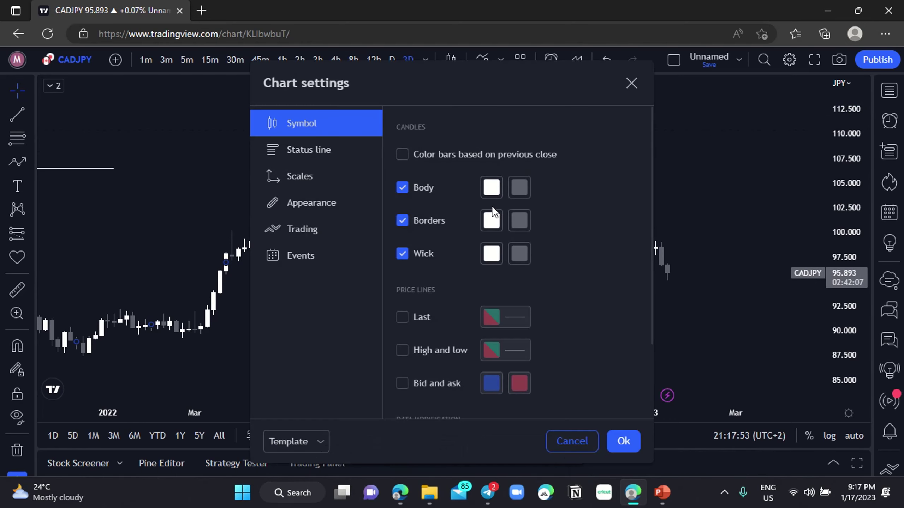
{"action": "type", "text": "UT"}
{"action": "left_click", "coordinate": [704, 83]}
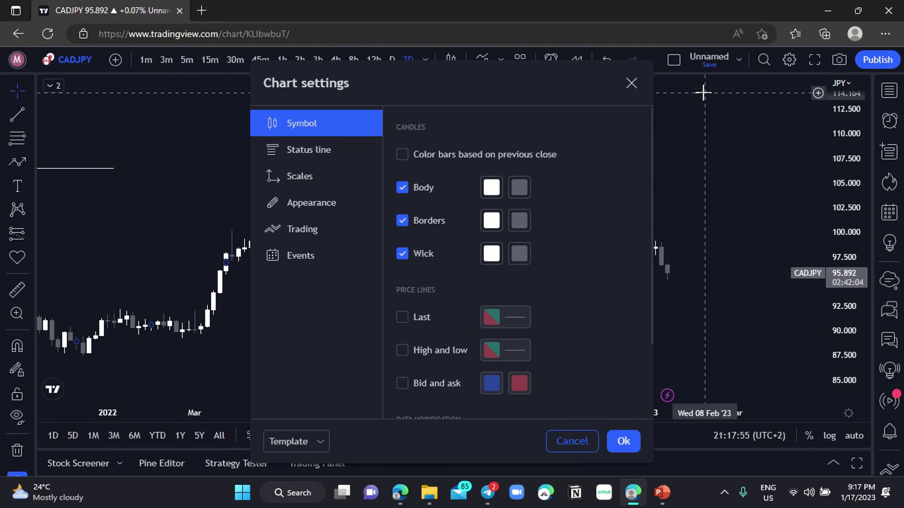
{"action": "left_click", "coordinate": [631, 83]}
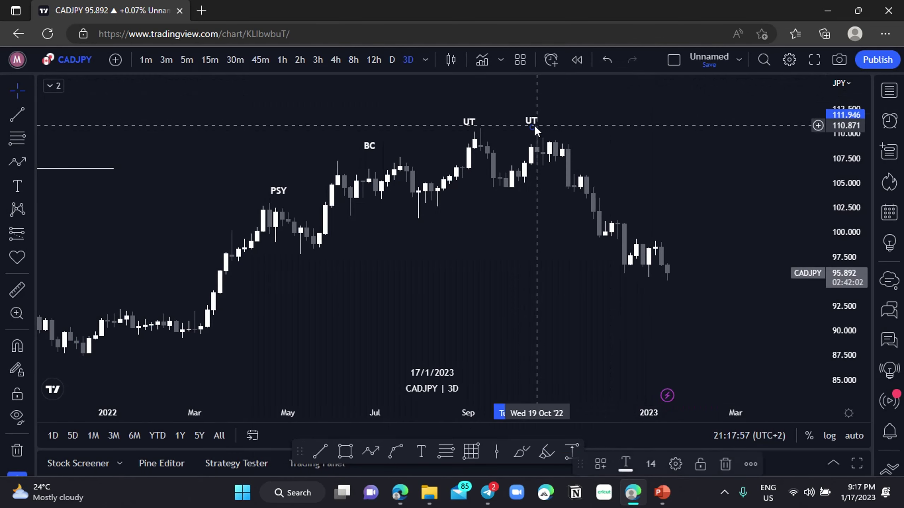
Change the text of the label above the October 2022 high to UTAD.
{"action": "double_click", "coordinate": [534, 125]}
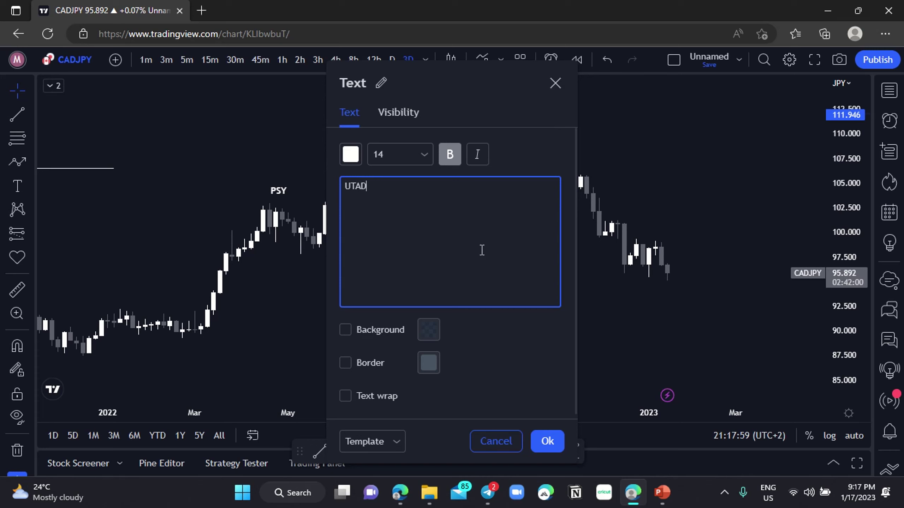
{"action": "left_click", "coordinate": [557, 446]}
{"action": "scroll", "coordinate": [530, 276], "scroll_direction": "down", "scroll_amount": 2}
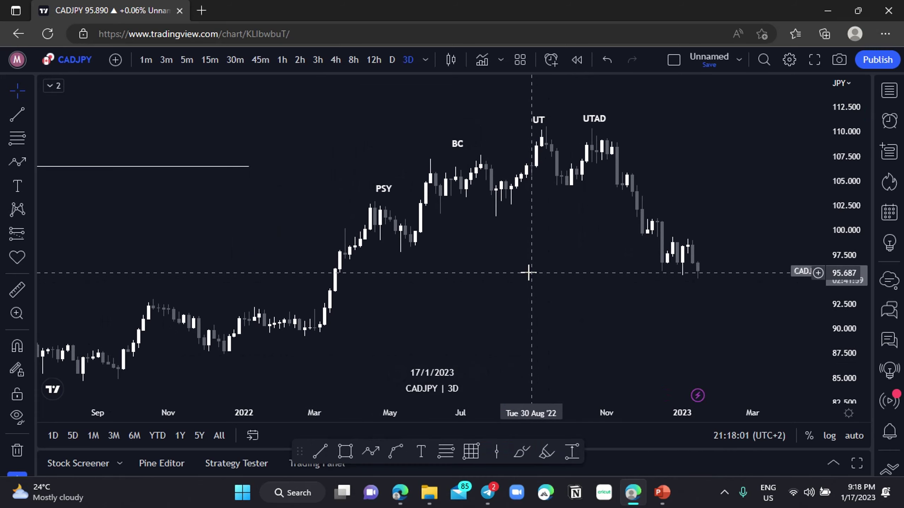
Draw a projection path after the latest candle, rising to about 106.5 in mid-February 2023, then falling to about 89.5 in March.
{"action": "scroll", "coordinate": [535, 264], "scroll_direction": "up", "scroll_amount": 2}
{"action": "left_click_drag", "start_coordinate": [512, 267], "coordinate": [378, 266]}
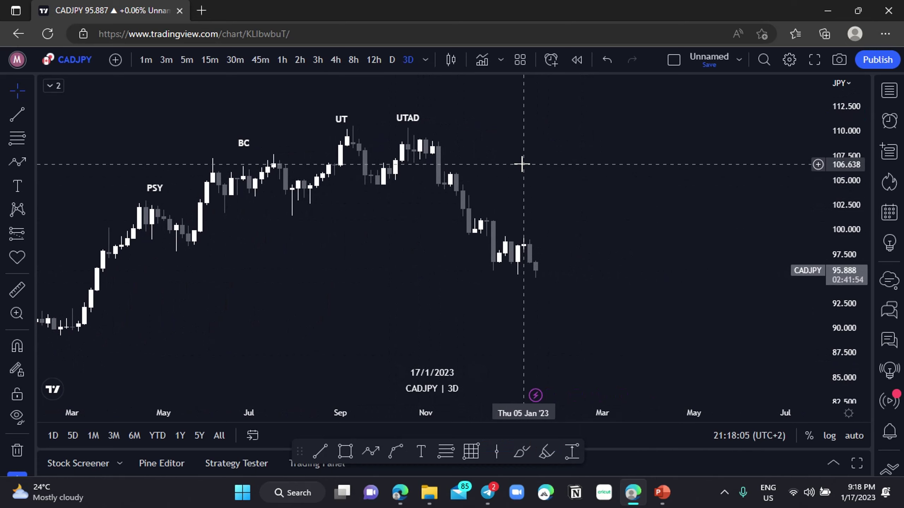
{"action": "left_click", "coordinate": [370, 452]}
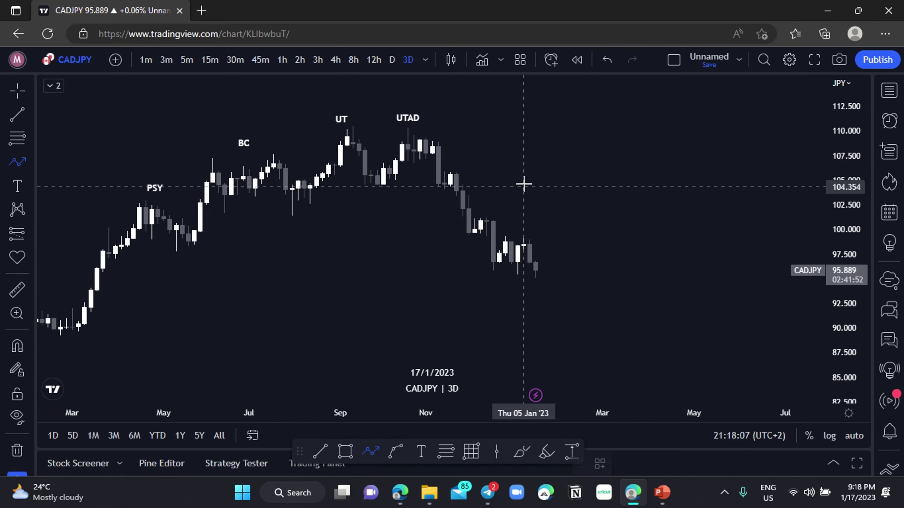
{"action": "left_click", "coordinate": [554, 242]}
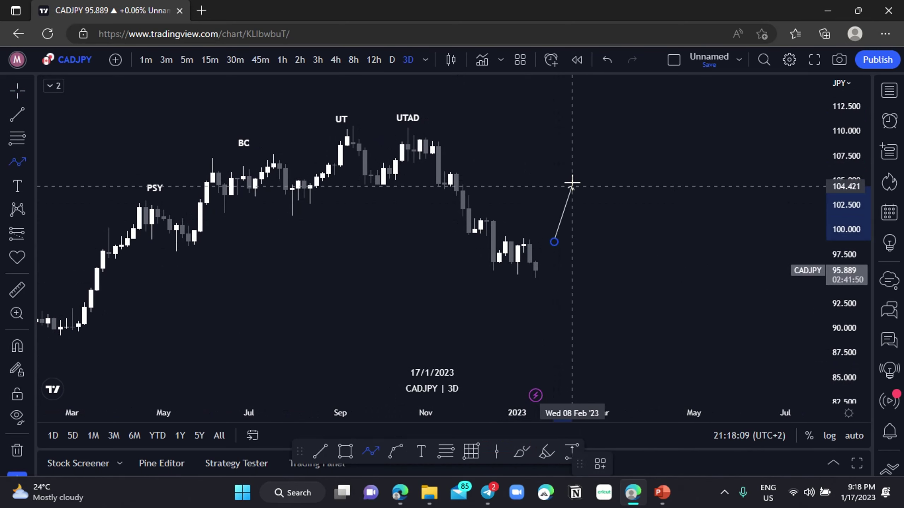
{"action": "left_click", "coordinate": [577, 164]}
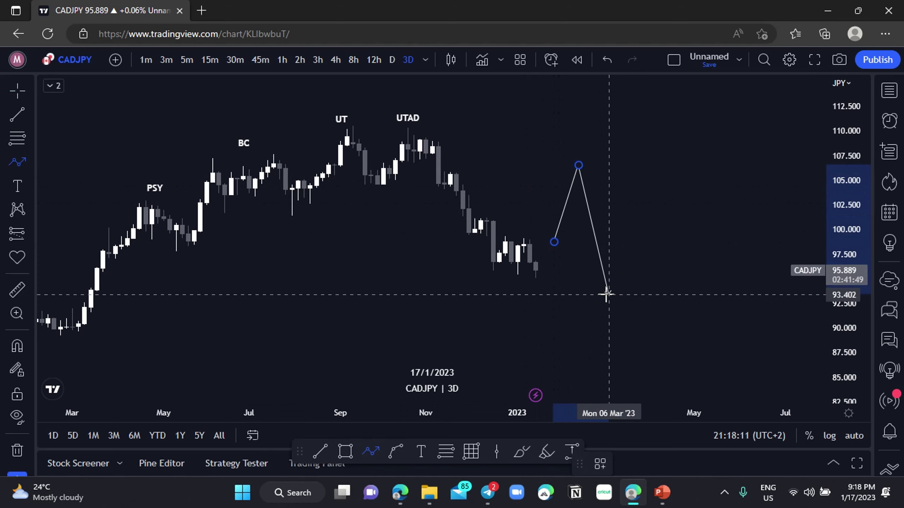
{"action": "double_click", "coordinate": [626, 335]}
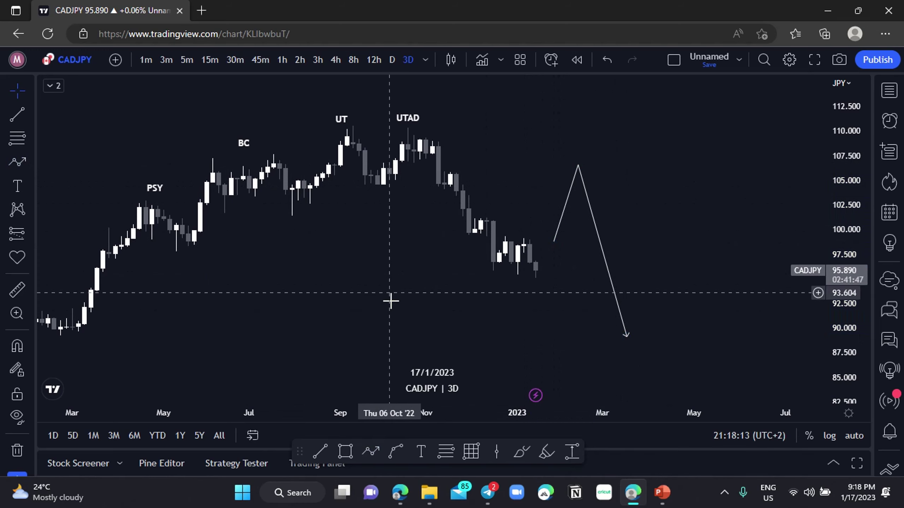
Draw a supply-zone rectangle from 4 November 2022 to mid-March 2023 between 107.176 and 108.856, and raise the path's peak to it.
{"action": "left_click", "coordinate": [346, 452]}
{"action": "left_click", "coordinate": [435, 160]}
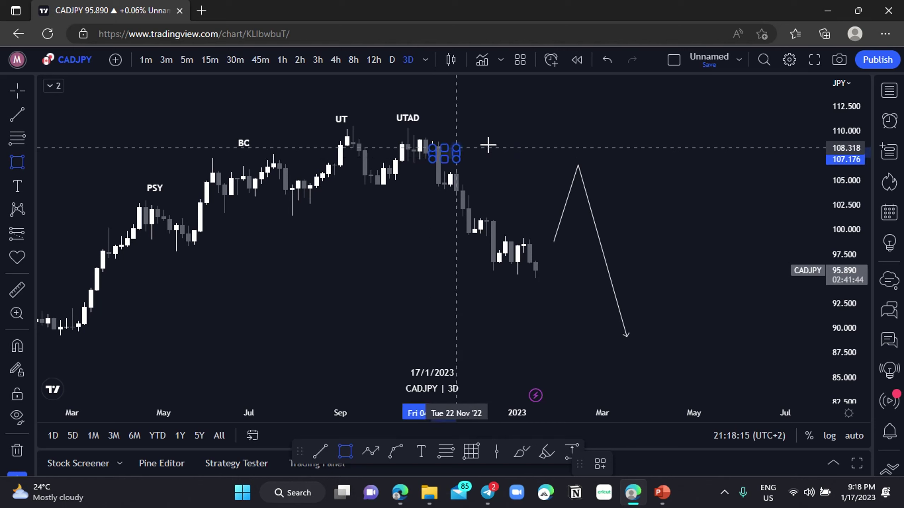
{"action": "left_click", "coordinate": [626, 144]}
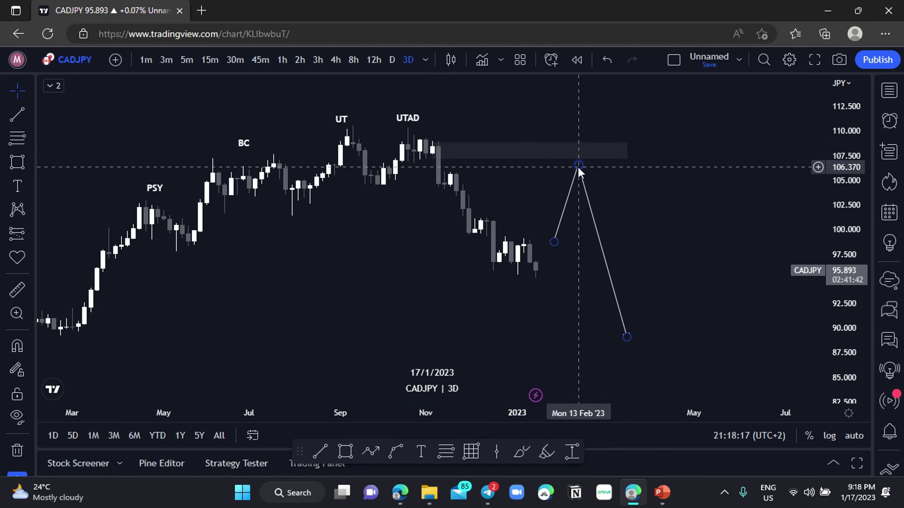
{"action": "left_click", "coordinate": [558, 244]}
{"action": "left_click_drag", "start_coordinate": [631, 346], "coordinate": [632, 350]}
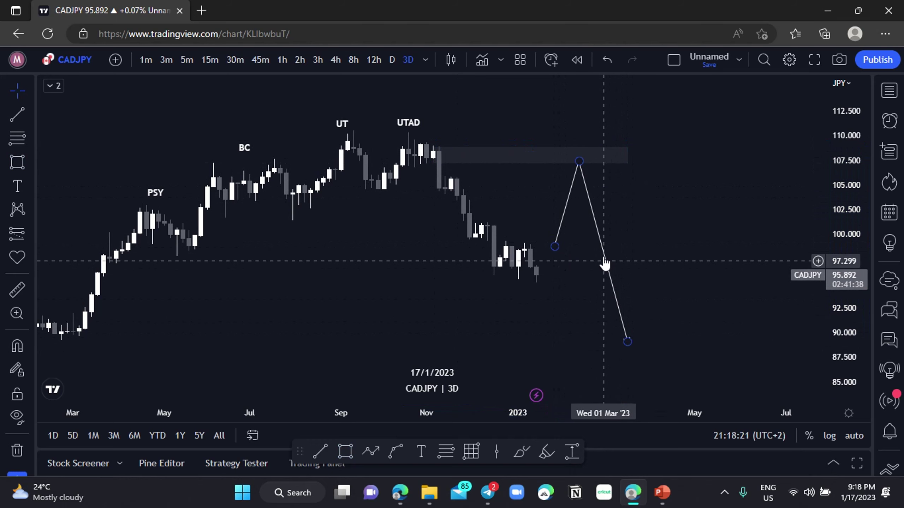
Select the supply-zone rectangle and the projection path together and delete both.
{"action": "scroll", "coordinate": [635, 228], "scroll_direction": "down", "scroll_amount": 1}
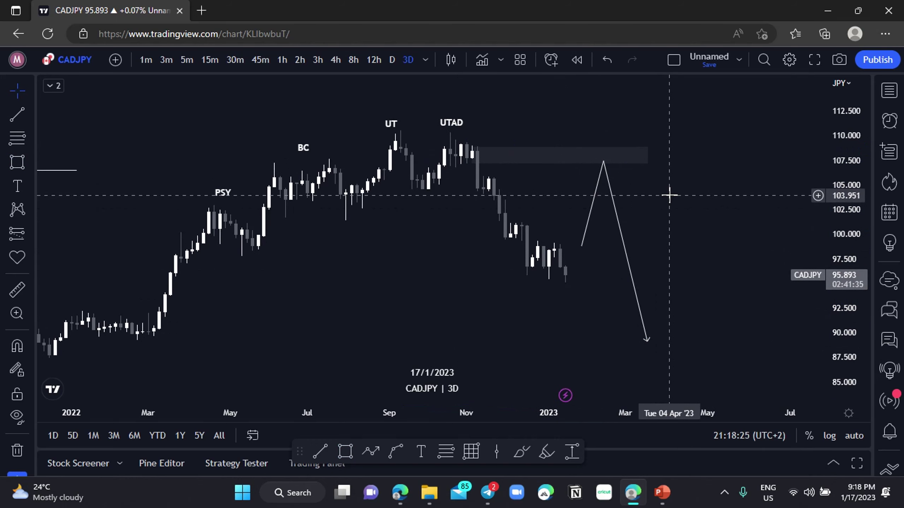
{"action": "left_click_drag", "start_coordinate": [686, 133], "coordinate": [192, 315]}
{"action": "left_click", "coordinate": [688, 200]}
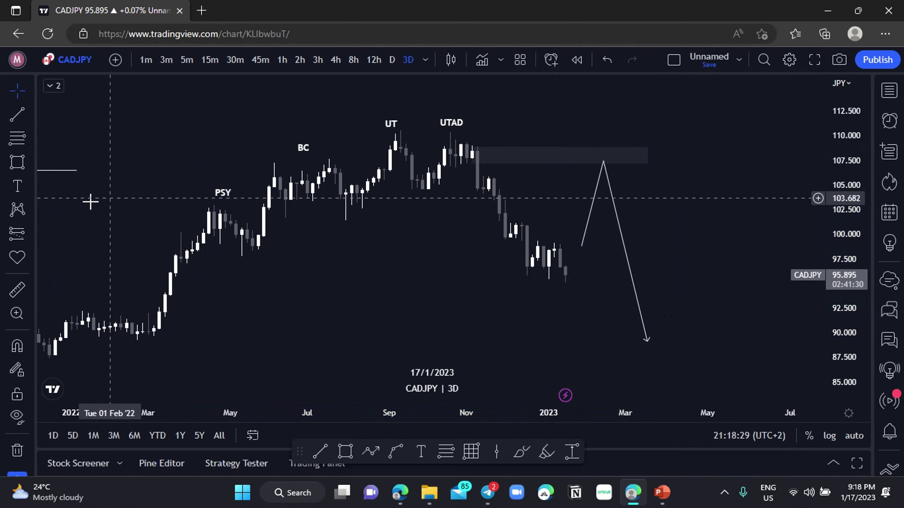
{"action": "left_click_drag", "start_coordinate": [654, 146], "coordinate": [562, 268]}
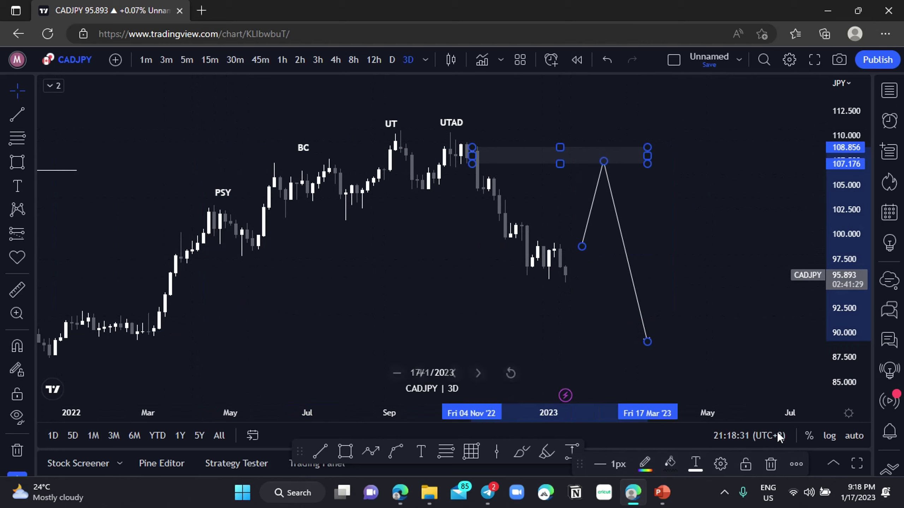
{"action": "left_click", "coordinate": [768, 464]}
Switch the chart to the daily timeframe and reset its view, framing the decline from the UTAD high.
{"action": "scroll", "coordinate": [567, 276], "scroll_direction": "up", "scroll_amount": 2}
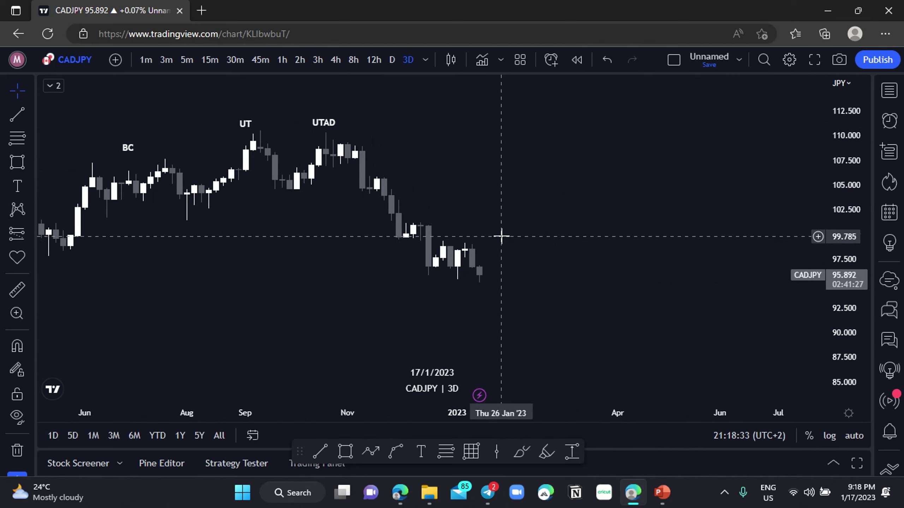
{"action": "scroll", "coordinate": [500, 236], "scroll_direction": "down", "scroll_amount": 2}
{"action": "left_click", "coordinate": [392, 59]}
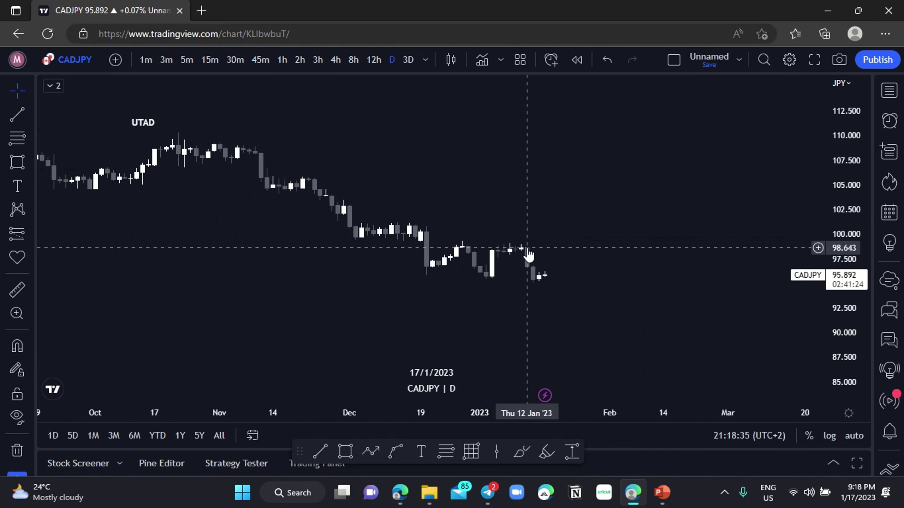
{"action": "left_click", "coordinate": [511, 373]}
{"action": "left_click_drag", "start_coordinate": [558, 306], "coordinate": [405, 289]}
{"action": "left_click_drag", "start_coordinate": [853, 176], "coordinate": [850, 211]}
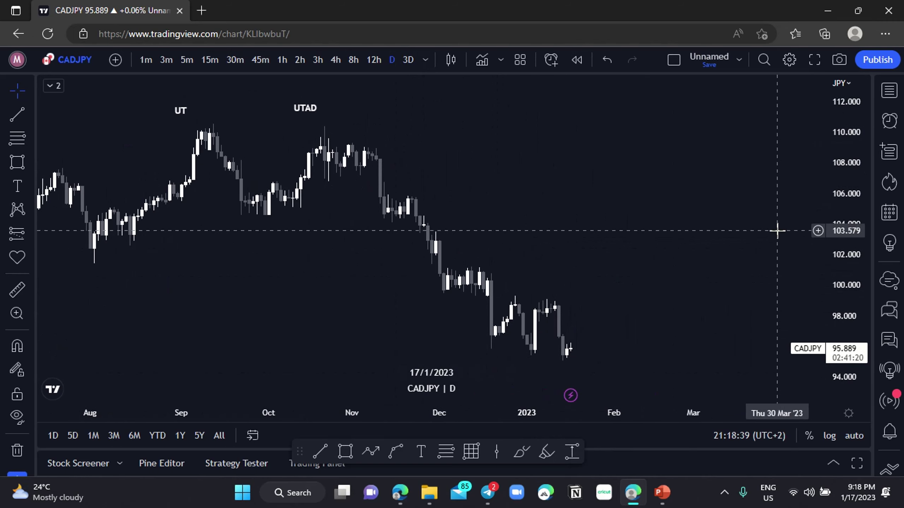
Examine the daily price action from the UTAD high down to the mid-January 2023 lows.
{"action": "left_click_drag", "start_coordinate": [776, 230], "coordinate": [700, 220]}
{"action": "scroll", "coordinate": [680, 216], "scroll_direction": "up", "scroll_amount": 2}
{"action": "left_click_drag", "start_coordinate": [595, 217], "coordinate": [658, 199]}
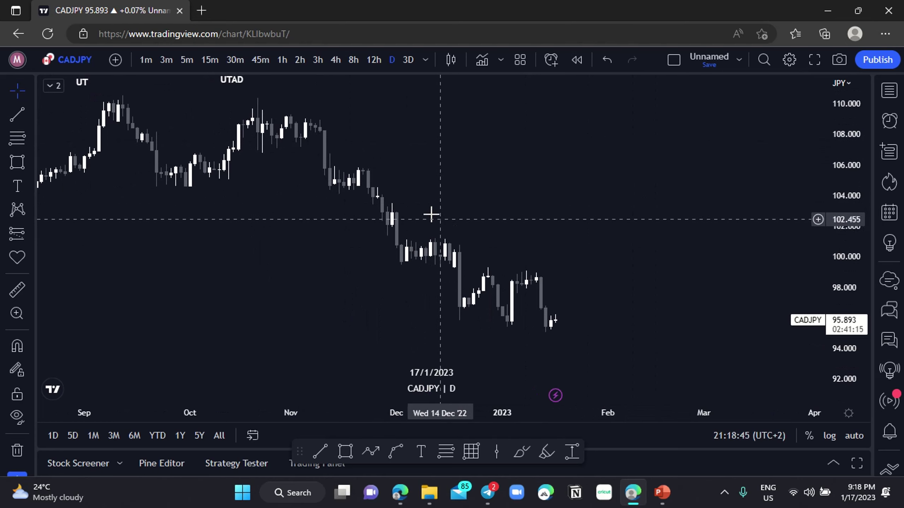
{"action": "scroll", "coordinate": [491, 227], "scroll_direction": "up", "scroll_amount": 3}
{"action": "scroll", "coordinate": [490, 228], "scroll_direction": "down", "scroll_amount": 1}
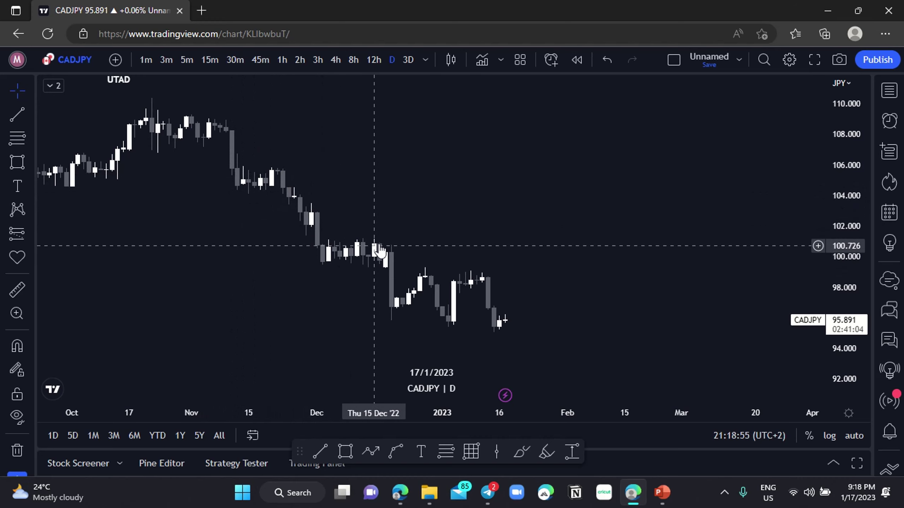
{"action": "scroll", "coordinate": [420, 252], "scroll_direction": "up", "scroll_amount": 2}
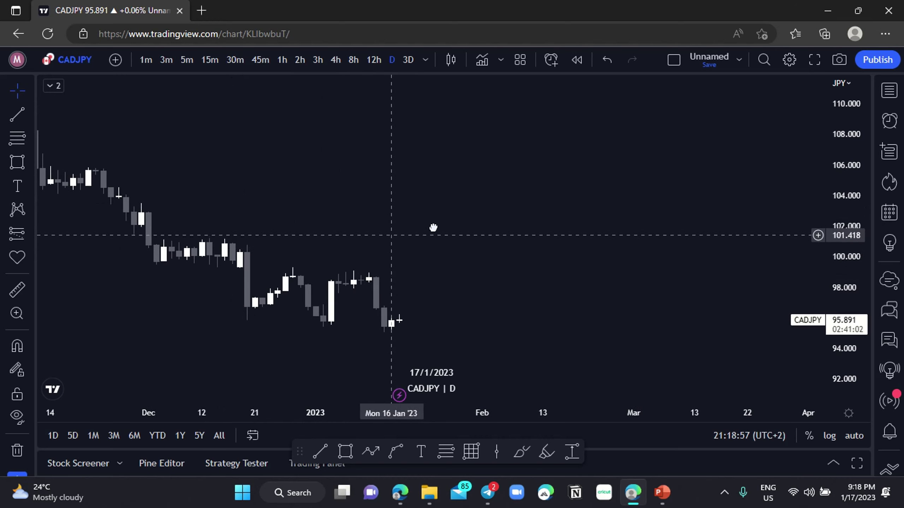
{"action": "left_click_drag", "start_coordinate": [849, 300], "coordinate": [848, 243]}
{"action": "scroll", "coordinate": [470, 266], "scroll_direction": "down", "scroll_amount": 1}
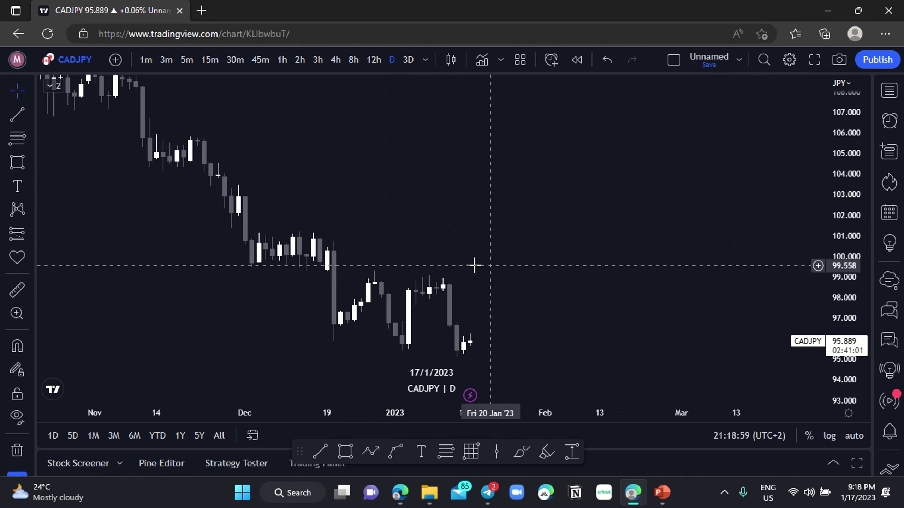
{"action": "left_click_drag", "start_coordinate": [474, 265], "coordinate": [499, 260]}
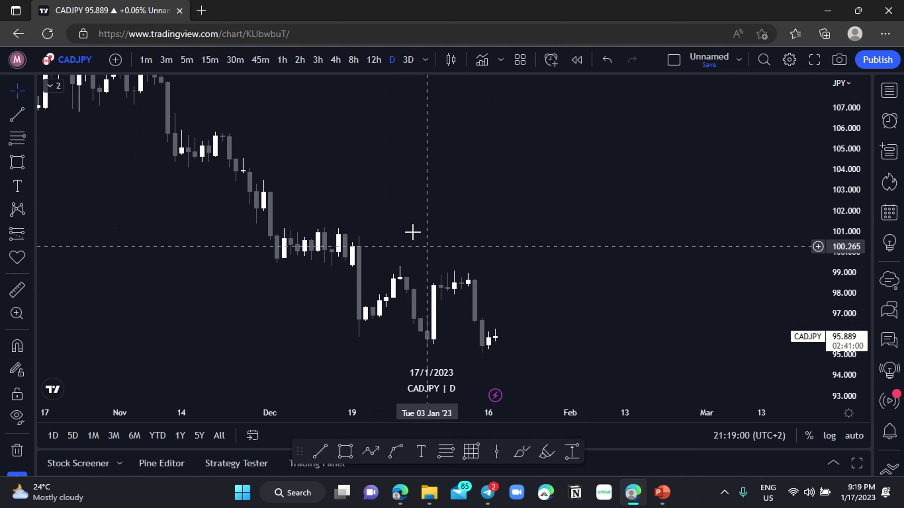
Switch the chart to the 4-hour timeframe and reset its view, framing the December 2022 to January 2023 swings.
{"action": "left_click", "coordinate": [338, 60]}
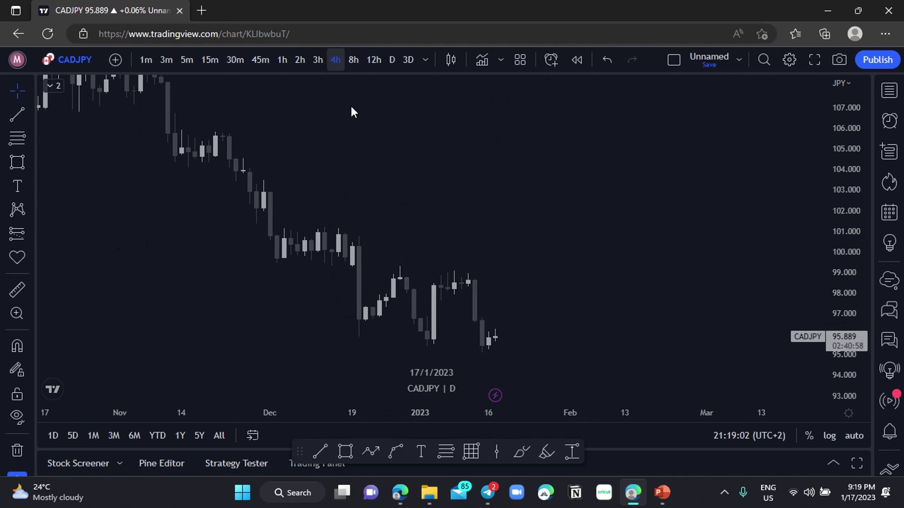
{"action": "left_click", "coordinate": [511, 373]}
{"action": "scroll", "coordinate": [506, 286], "scroll_direction": "up", "scroll_amount": 3}
{"action": "left_click_drag", "start_coordinate": [506, 286], "coordinate": [382, 285]}
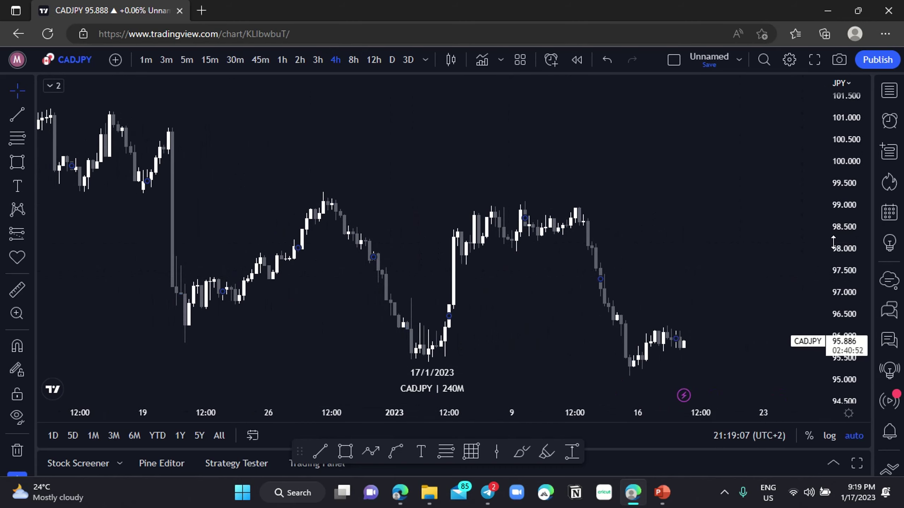
{"action": "left_click_drag", "start_coordinate": [833, 238], "coordinate": [833, 273]}
{"action": "left_click_drag", "start_coordinate": [662, 300], "coordinate": [662, 253]}
{"action": "scroll", "coordinate": [530, 242], "scroll_direction": "down", "scroll_amount": 2}
Draw a horizontal trend line at about 95.88 from the 20 December 2022 low to the 3 January 2023 break, labelled bos.
{"action": "left_click", "coordinate": [17, 115]}
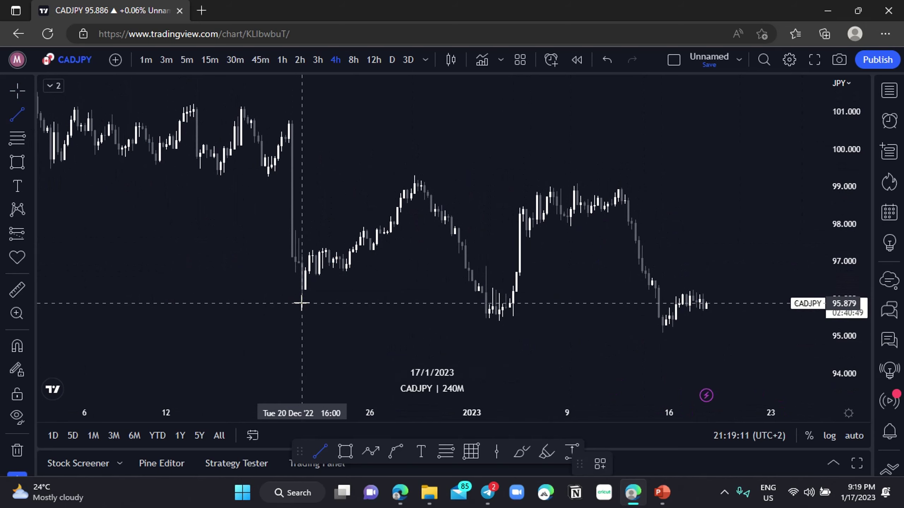
{"action": "left_click", "coordinate": [302, 303]}
{"action": "left_click", "coordinate": [489, 303]}
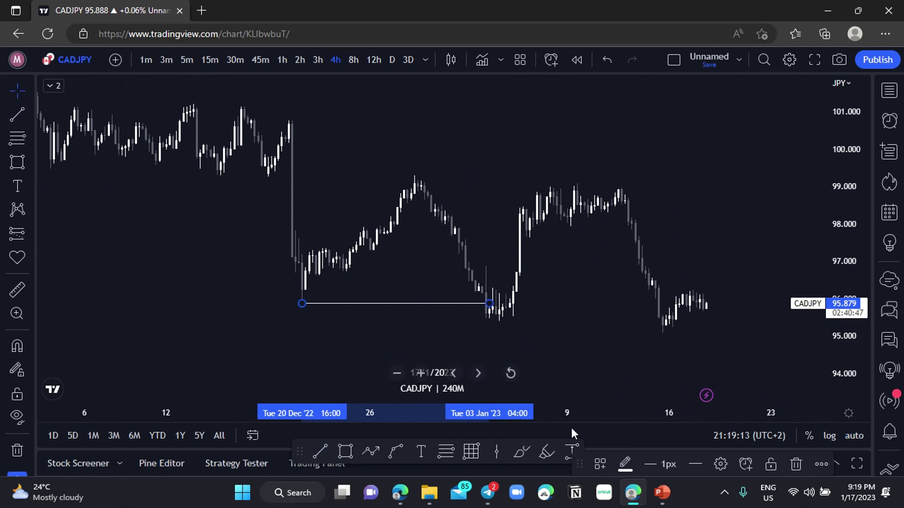
{"action": "left_click", "coordinate": [596, 462]}
{"action": "left_click", "coordinate": [627, 378]}
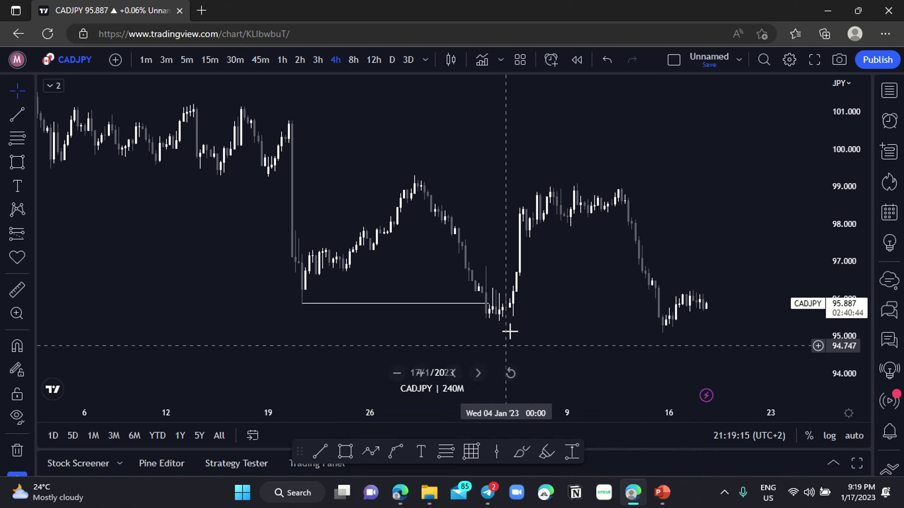
{"action": "left_click_drag", "start_coordinate": [489, 302], "coordinate": [474, 298]}
{"action": "left_click", "coordinate": [510, 317]}
Circle the early January 2023 lows beneath the bos line with the Brush.
{"action": "scroll", "coordinate": [515, 318], "scroll_direction": "up", "scroll_amount": 1}
{"action": "scroll", "coordinate": [482, 305], "scroll_direction": "up", "scroll_amount": 1}
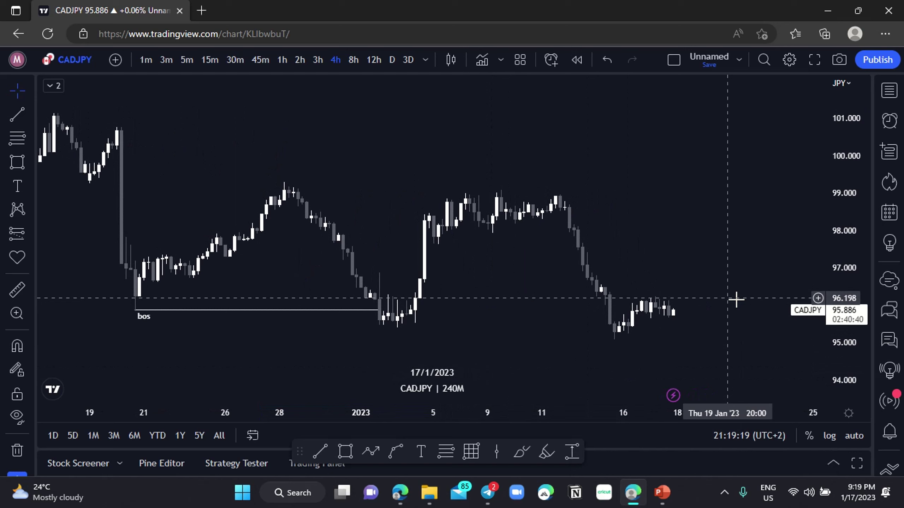
{"action": "left_click_drag", "start_coordinate": [865, 316], "coordinate": [859, 292]}
{"action": "left_click_drag", "start_coordinate": [465, 329], "coordinate": [455, 283]}
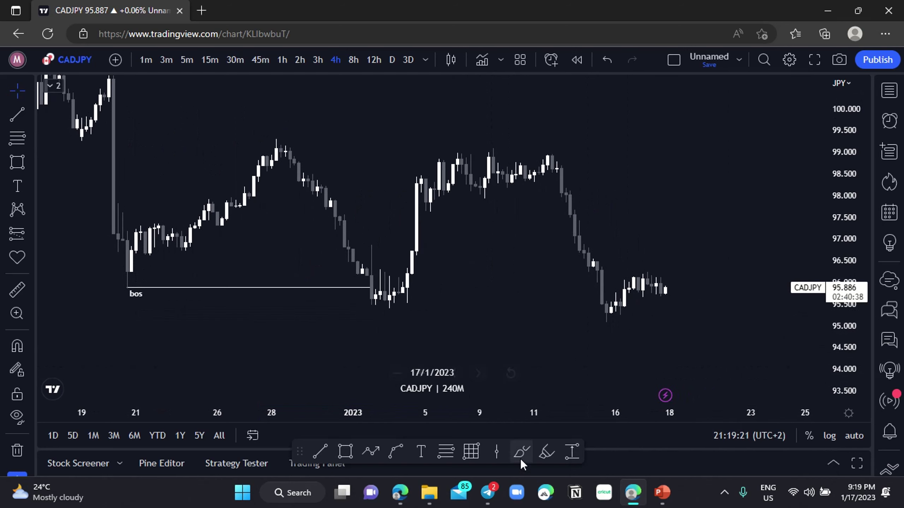
{"action": "left_click", "coordinate": [522, 452]}
{"action": "left_click_drag", "start_coordinate": [354, 303], "coordinate": [398, 301]}
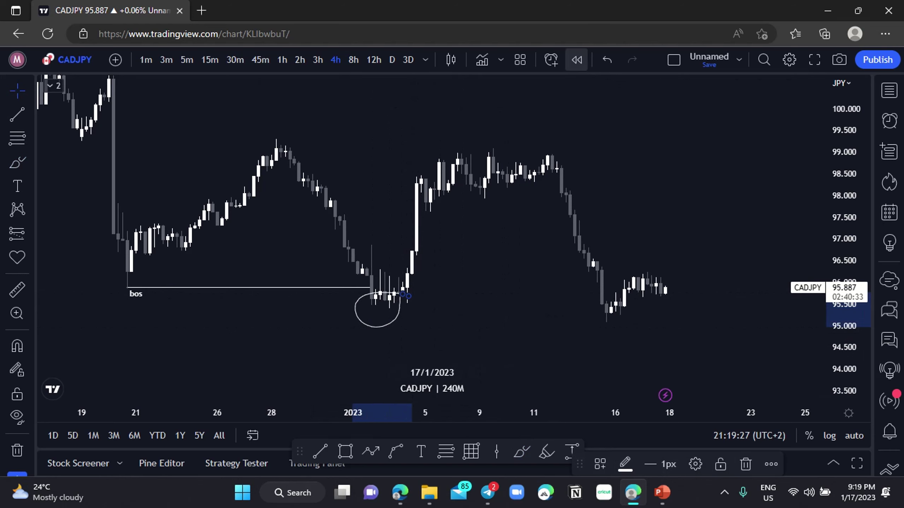
Start a bar replay from 4 January 2023 16:00 and delete the brush circle under the bos line.
{"action": "left_click", "coordinate": [577, 59]}
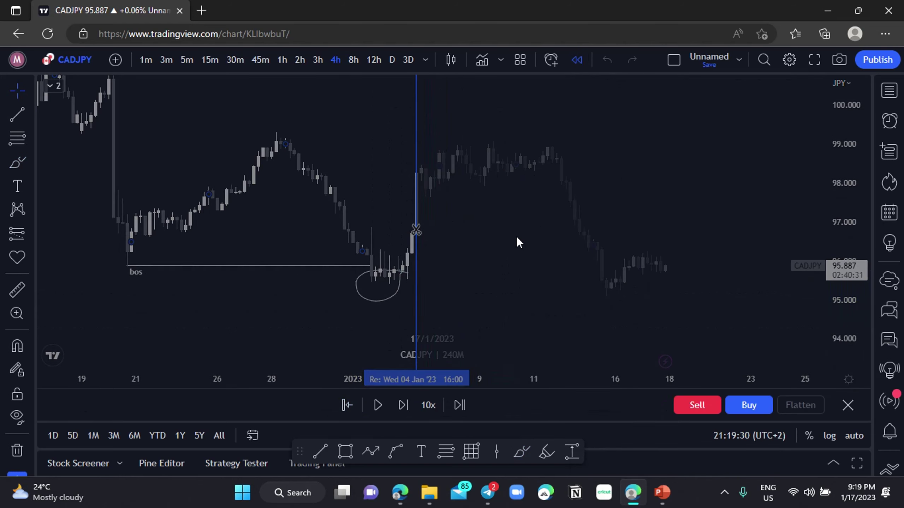
{"action": "left_click_drag", "start_coordinate": [367, 254], "coordinate": [731, 282]}
{"action": "scroll", "coordinate": [639, 299], "scroll_direction": "up", "scroll_amount": 3}
{"action": "left_click_drag", "start_coordinate": [638, 301], "coordinate": [373, 306]}
{"action": "left_click", "coordinate": [528, 294]}
{"action": "left_click", "coordinate": [744, 463]}
Draw a projection path from the last replay candle up to about 98.9 on 6 January 2023, then down to about 94.2.
{"action": "scroll", "coordinate": [649, 260], "scroll_direction": "down", "scroll_amount": 1}
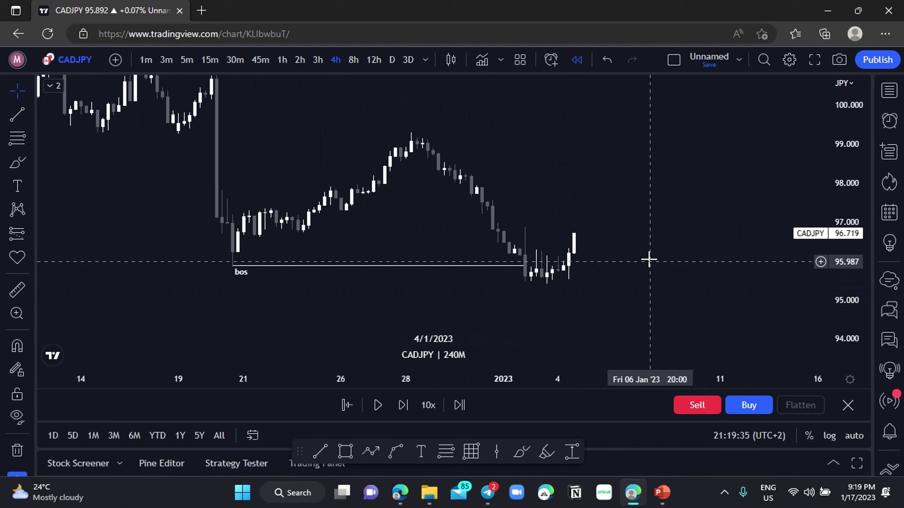
{"action": "scroll", "coordinate": [645, 255], "scroll_direction": "down", "scroll_amount": 1}
{"action": "left_click_drag", "start_coordinate": [631, 236], "coordinate": [625, 238]}
{"action": "scroll", "coordinate": [533, 256], "scroll_direction": "down", "scroll_amount": 1}
{"action": "scroll", "coordinate": [555, 220], "scroll_direction": "up", "scroll_amount": 1}
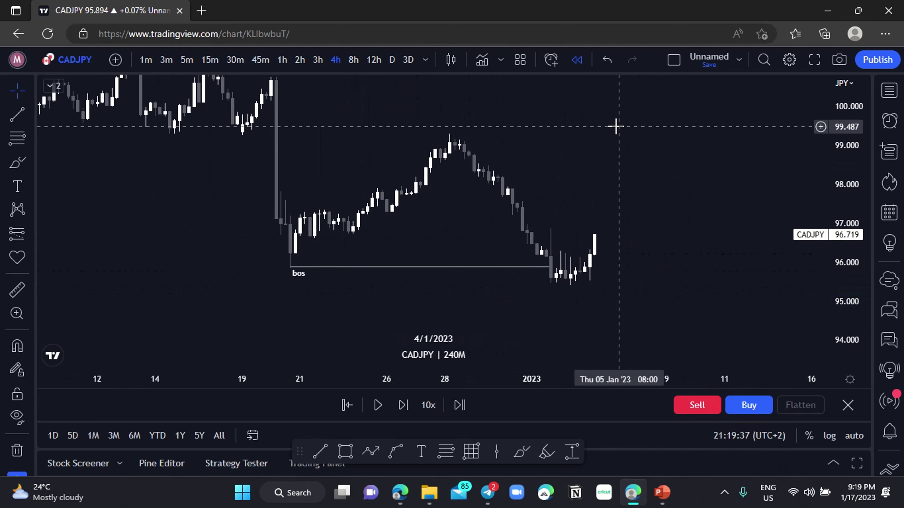
{"action": "left_click_drag", "start_coordinate": [605, 281], "coordinate": [541, 293]}
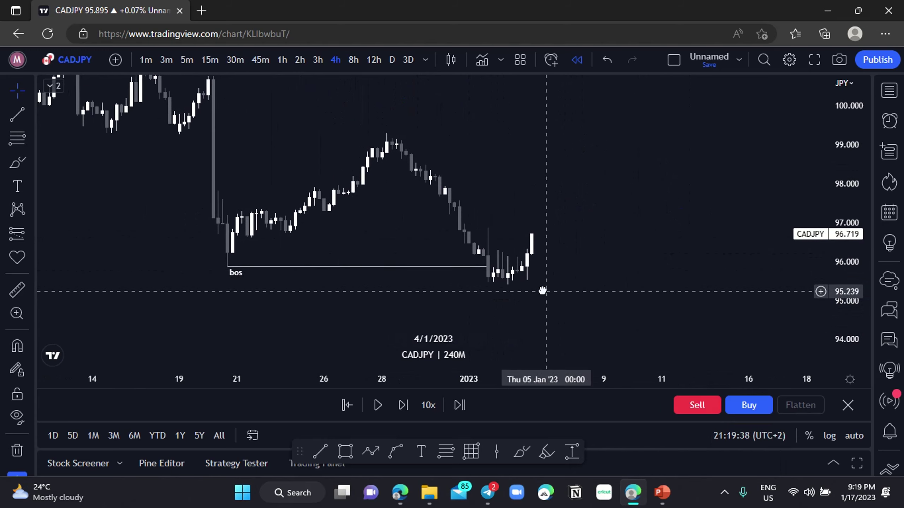
{"action": "left_click", "coordinate": [370, 451]}
{"action": "left_click", "coordinate": [523, 224]}
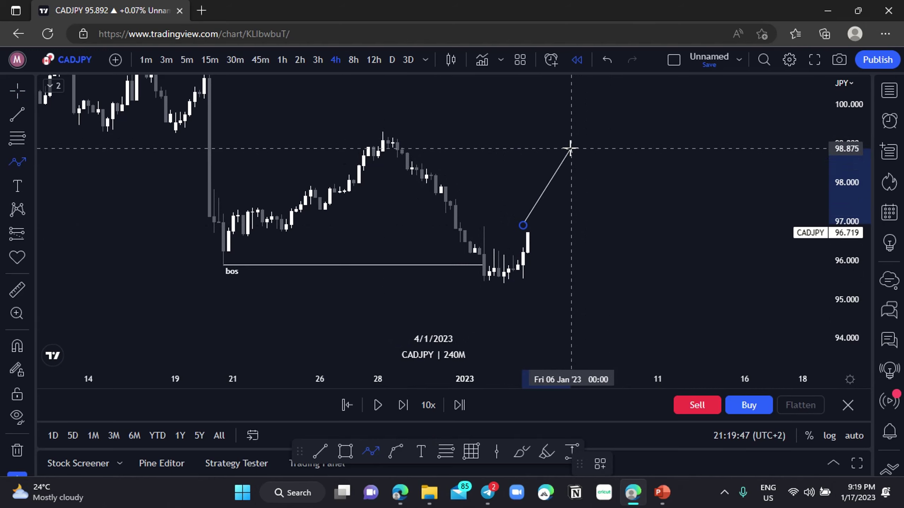
{"action": "left_click", "coordinate": [571, 148]}
{"action": "double_click", "coordinate": [614, 329]}
{"action": "left_click", "coordinate": [661, 321]}
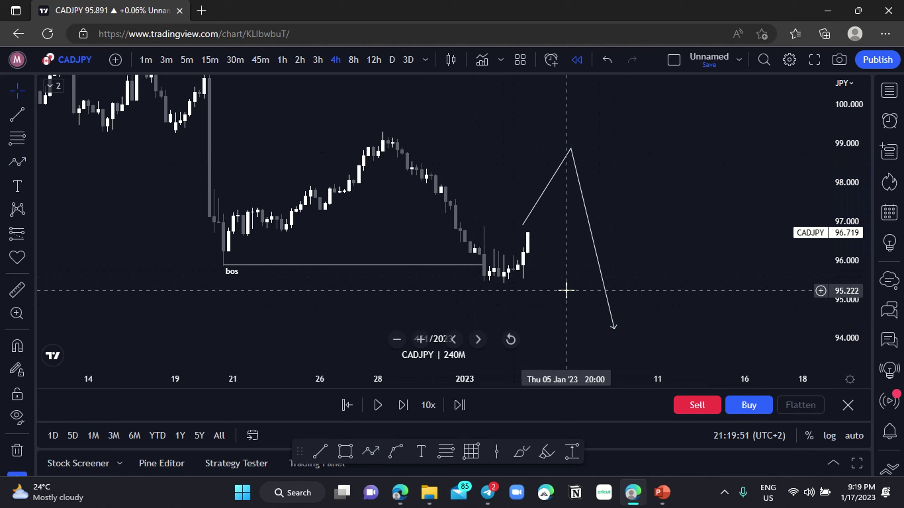
Delete the projection path drawn after the last replay candle.
{"action": "left_click", "coordinate": [615, 332]}
{"action": "left_click", "coordinate": [771, 464]}
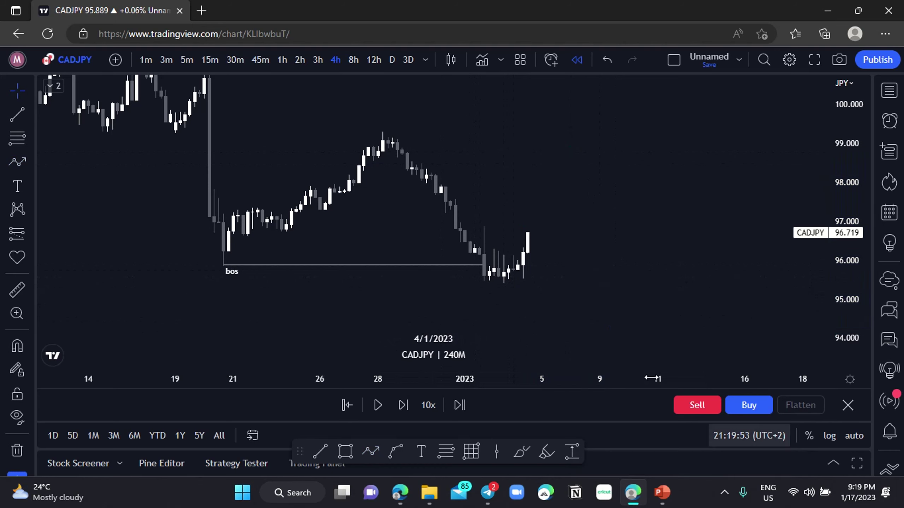
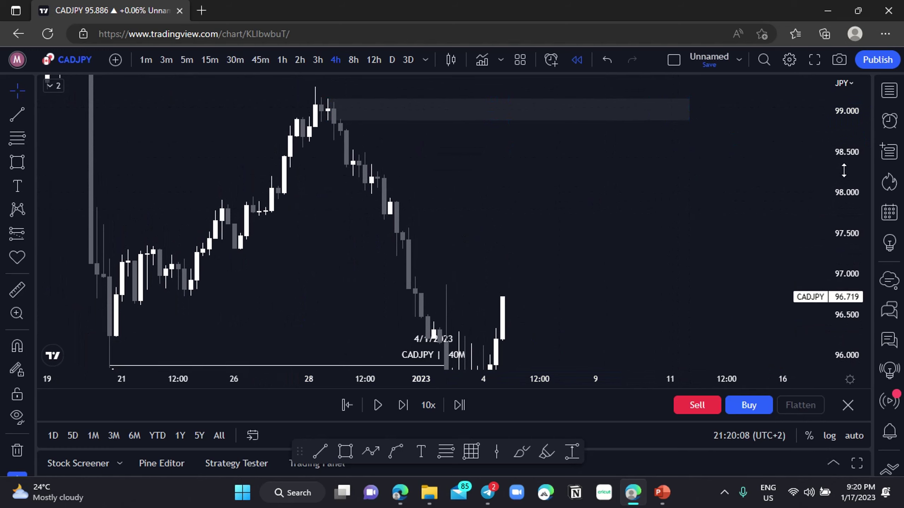
Play the bar replay forward from 4 January to 10 January 2023, pausing after price reaches the grey zone near 99.000.
{"action": "scroll", "coordinate": [640, 244], "scroll_direction": "down", "scroll_amount": 2}
{"action": "left_click_drag", "start_coordinate": [628, 244], "coordinate": [545, 175]}
{"action": "scroll", "coordinate": [768, 206], "scroll_direction": "down", "scroll_amount": 2}
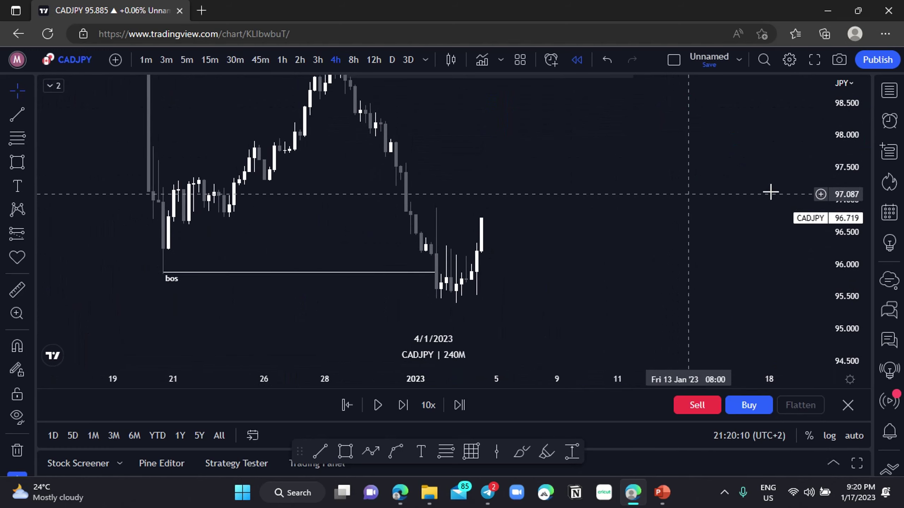
{"action": "left_click", "coordinate": [647, 104]}
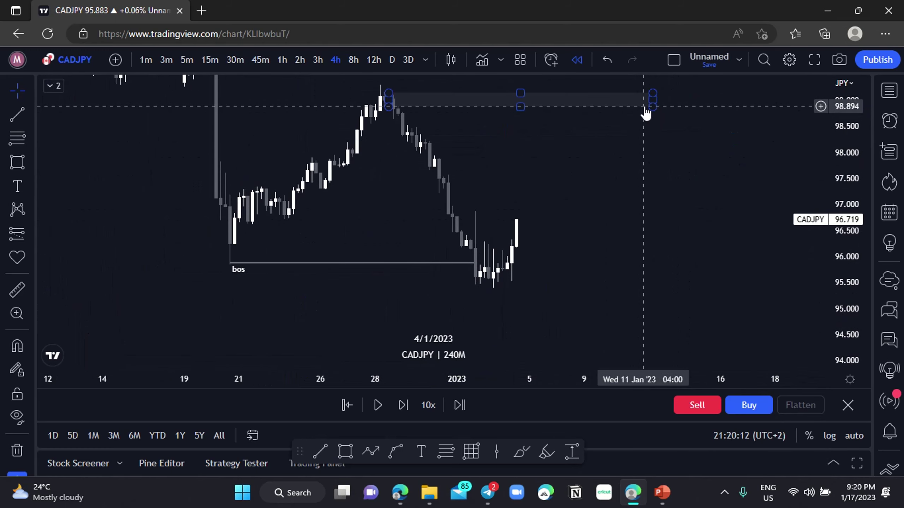
{"action": "left_click", "coordinate": [621, 313]}
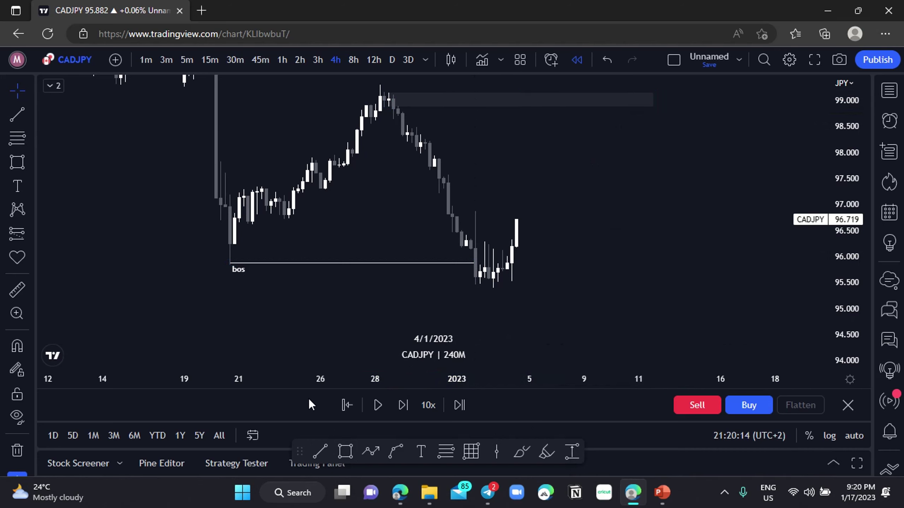
{"action": "left_click", "coordinate": [379, 405]}
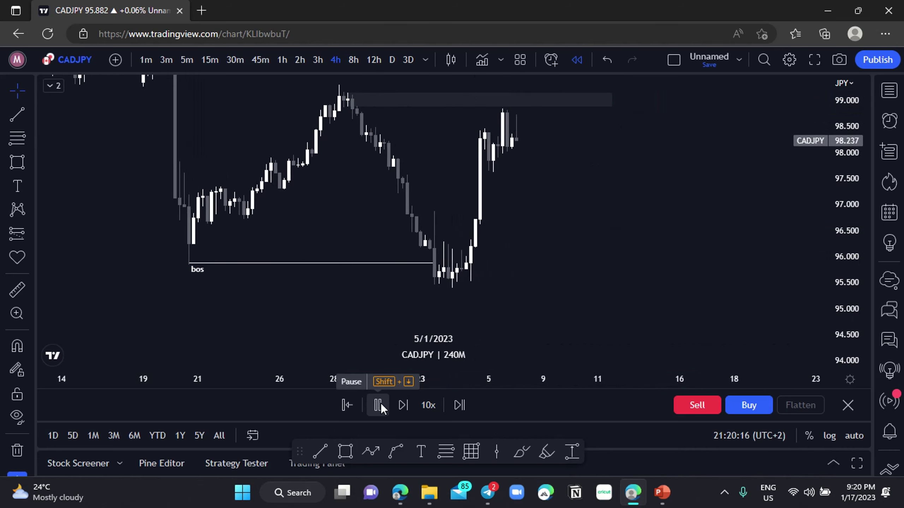
{"action": "left_click", "coordinate": [380, 405]}
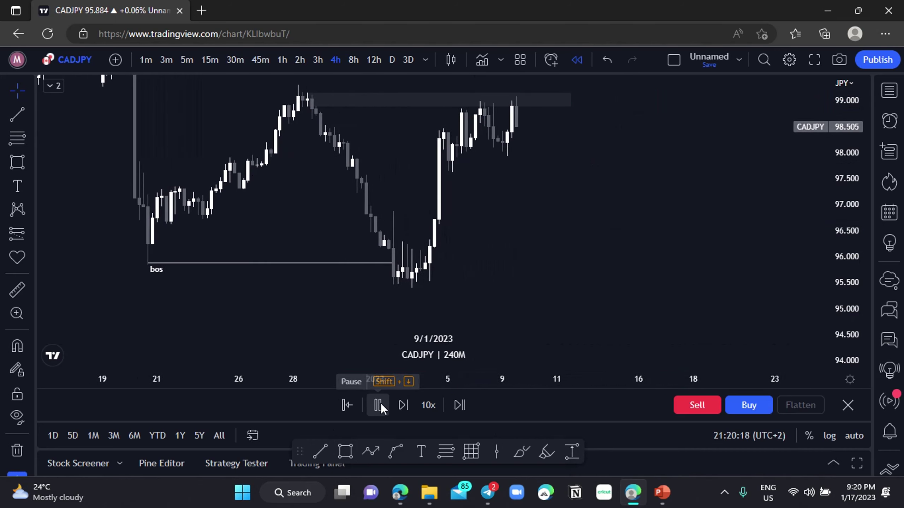
{"action": "left_click", "coordinate": [380, 405]}
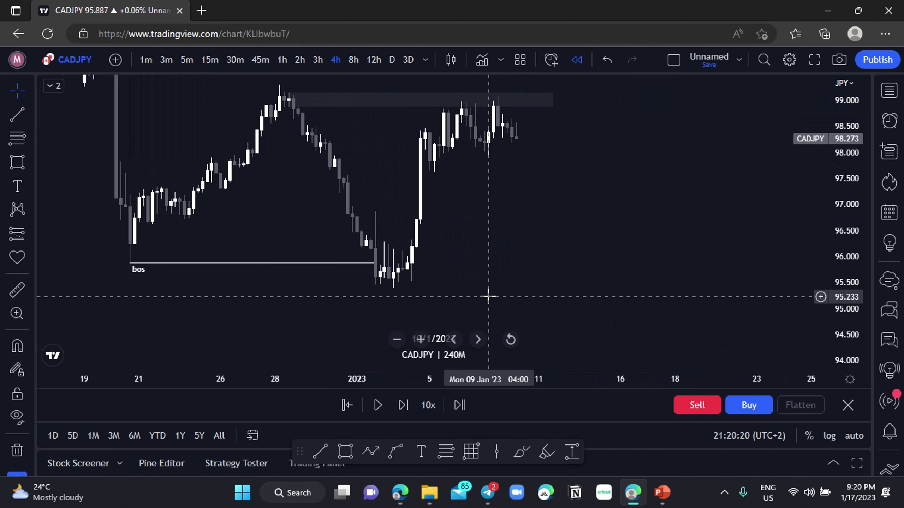
Examine how the replayed candles react at the grey zone near 99.000 relative to the bos line and early January lows.
{"action": "left_click_drag", "start_coordinate": [459, 265], "coordinate": [466, 281]}
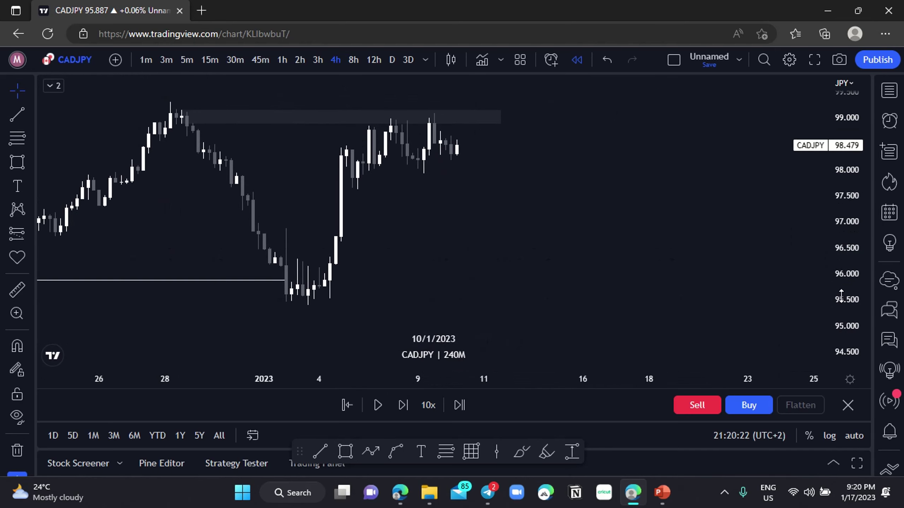
{"action": "left_click_drag", "start_coordinate": [846, 294], "coordinate": [847, 226]}
{"action": "left_click_drag", "start_coordinate": [538, 277], "coordinate": [622, 297]}
{"action": "left_click_drag", "start_coordinate": [857, 184], "coordinate": [851, 245]}
{"action": "left_click", "coordinate": [584, 121]}
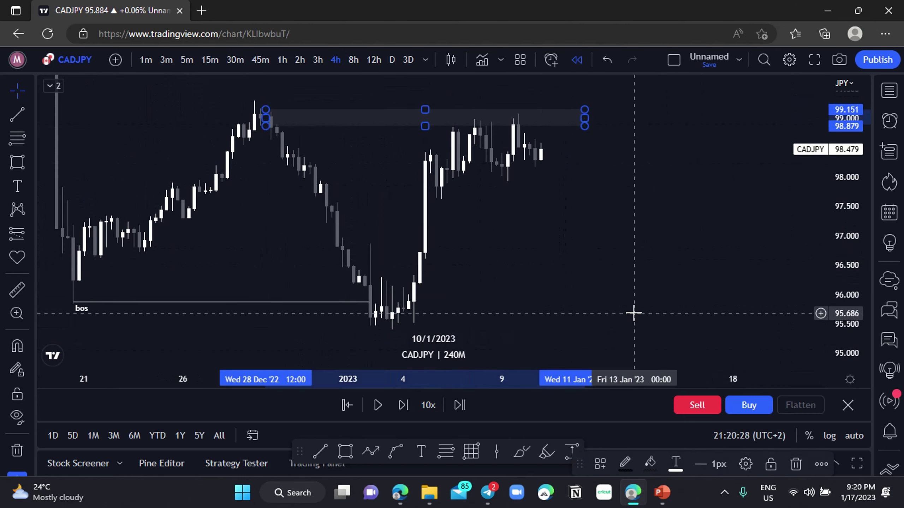
{"action": "left_click", "coordinate": [591, 292]}
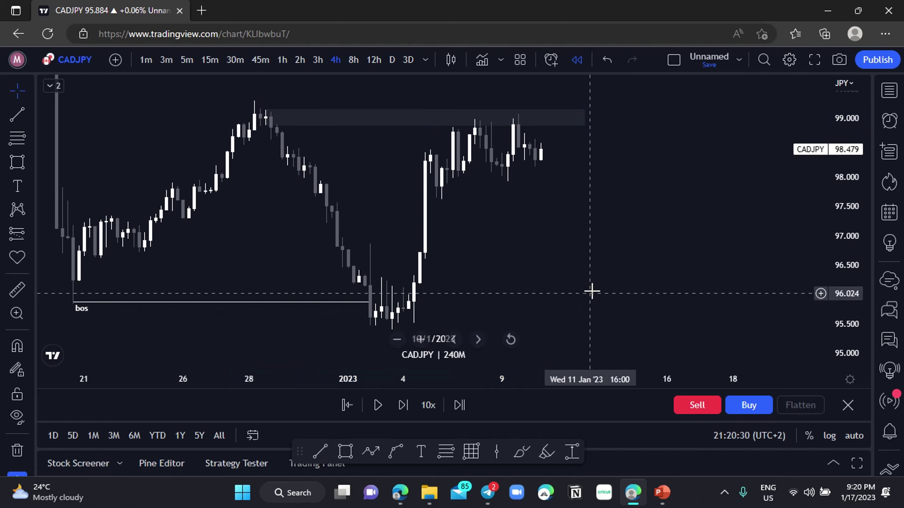
{"action": "left_click_drag", "start_coordinate": [845, 297], "coordinate": [850, 321]}
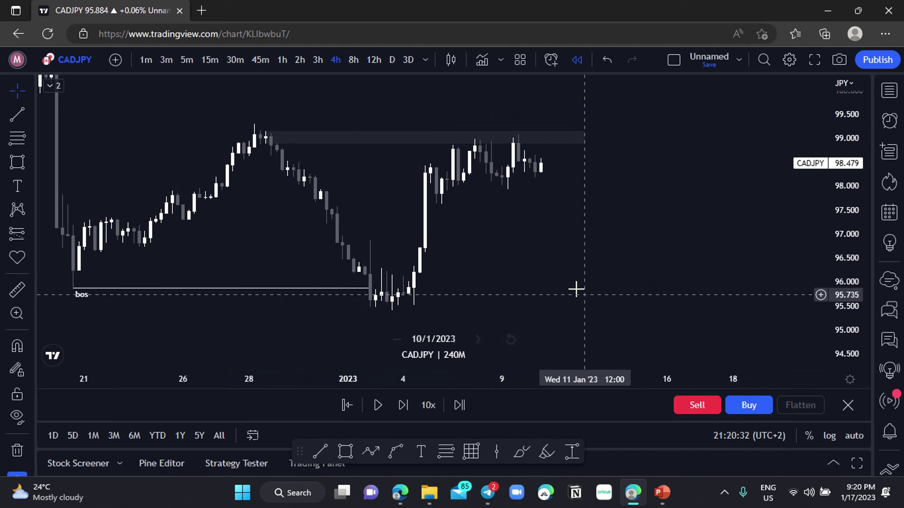
{"action": "scroll", "coordinate": [635, 268], "scroll_direction": "down", "scroll_amount": 5}
{"action": "left_click_drag", "start_coordinate": [635, 268], "coordinate": [508, 250]}
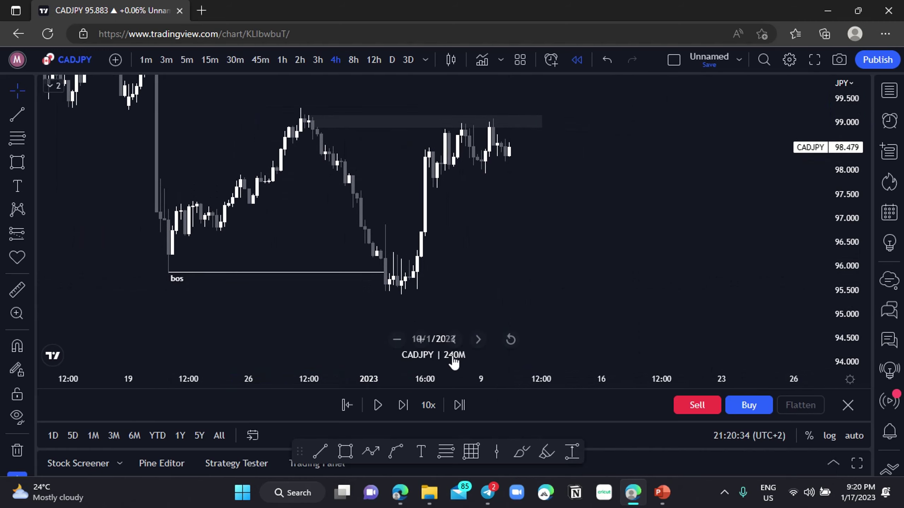
Measure the price distance from the grey zone's lower edge down to the early January lows.
{"action": "left_click", "coordinate": [26, 296]}
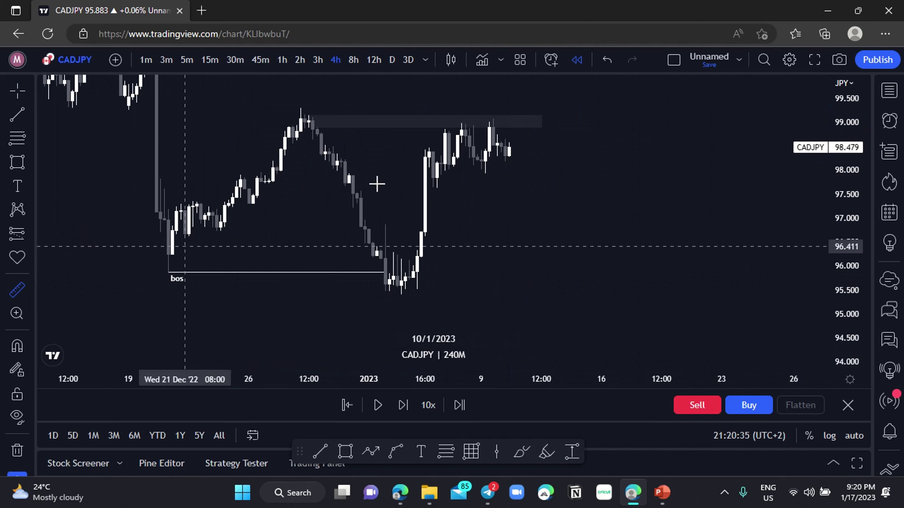
{"action": "left_click", "coordinate": [552, 128]}
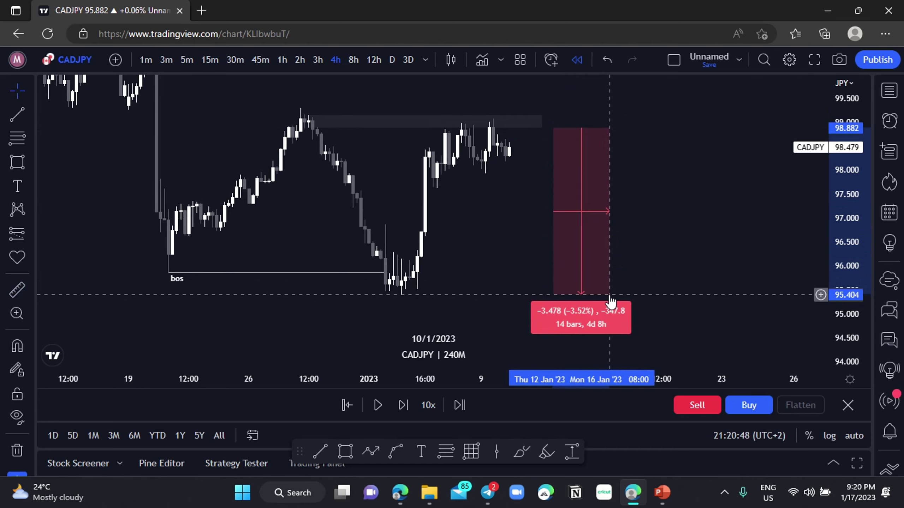
{"action": "left_click", "coordinate": [629, 270]}
Place a short position at the grey zone's lower edge on 9 January, with stop about 0.248 above and target about 3.492 below.
{"action": "scroll", "coordinate": [630, 269], "scroll_direction": "up", "scroll_amount": 2}
{"action": "left_click_drag", "start_coordinate": [500, 258], "coordinate": [571, 259]}
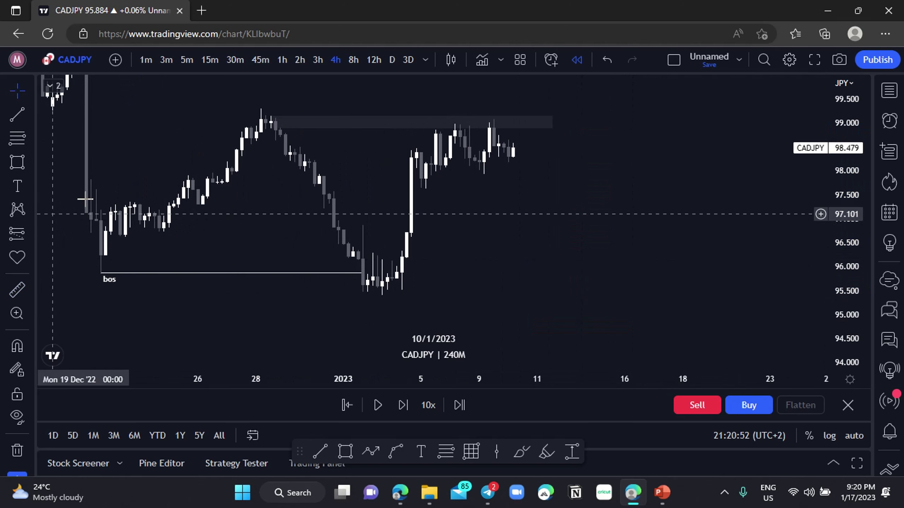
{"action": "left_click", "coordinate": [17, 234]}
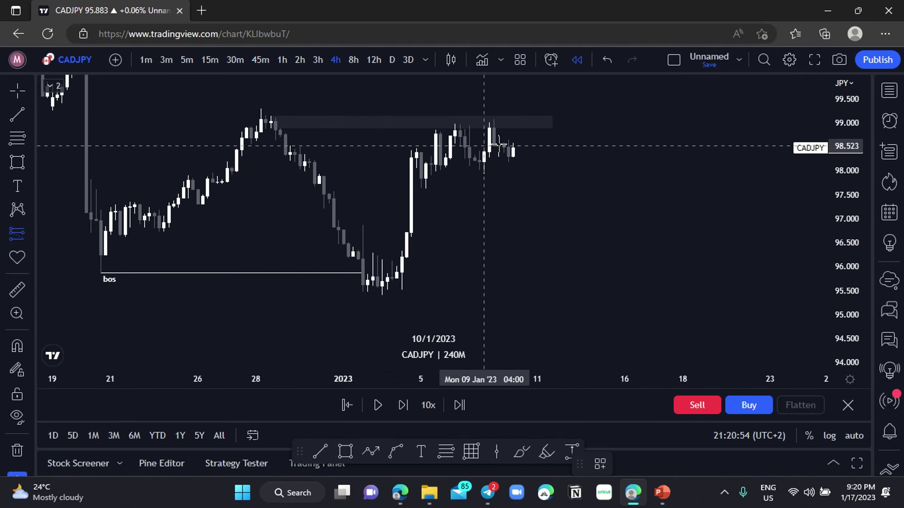
{"action": "left_click", "coordinate": [494, 127]}
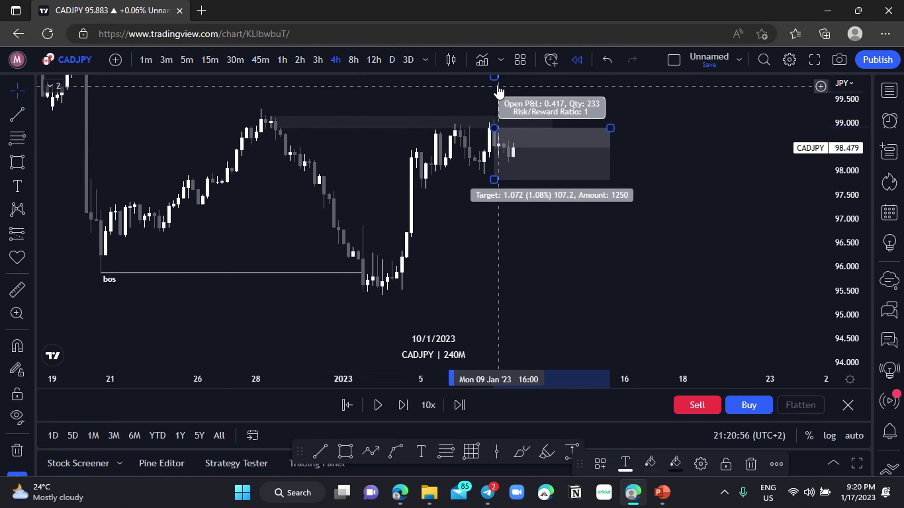
{"action": "left_click_drag", "start_coordinate": [498, 76], "coordinate": [497, 116]}
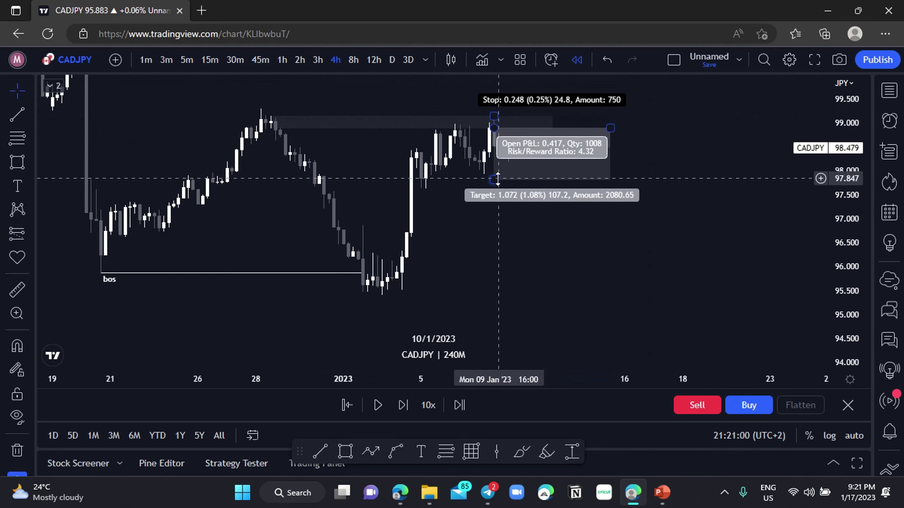
{"action": "left_click_drag", "start_coordinate": [494, 179], "coordinate": [497, 295]}
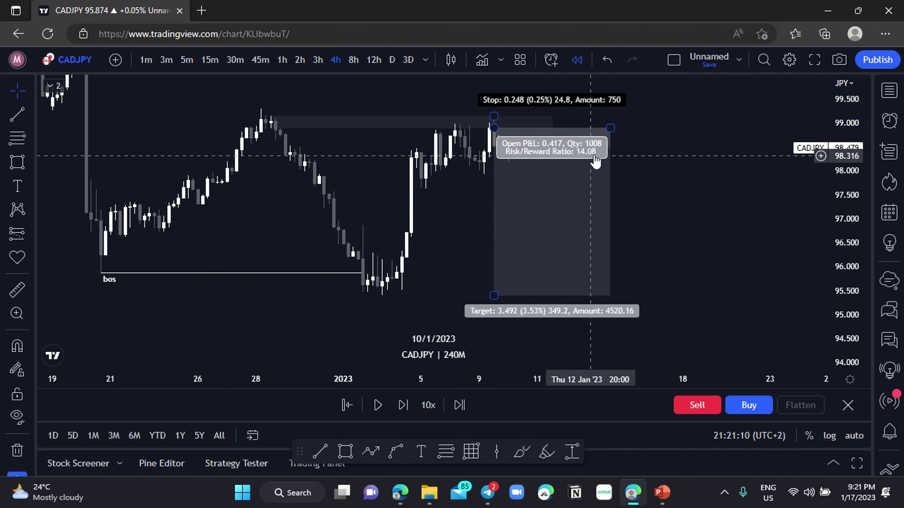
Delete the short position drawn from the grey zone.
{"action": "left_click", "coordinate": [585, 192]}
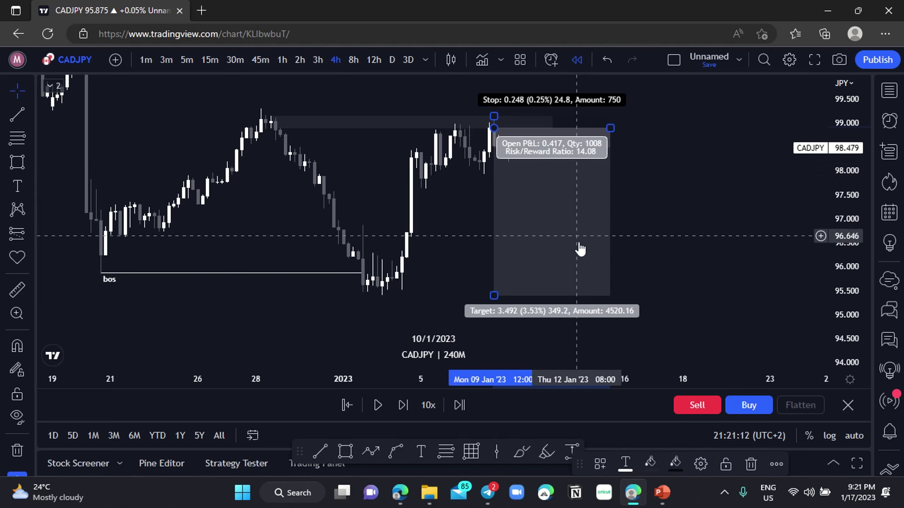
{"action": "left_click", "coordinate": [756, 464]}
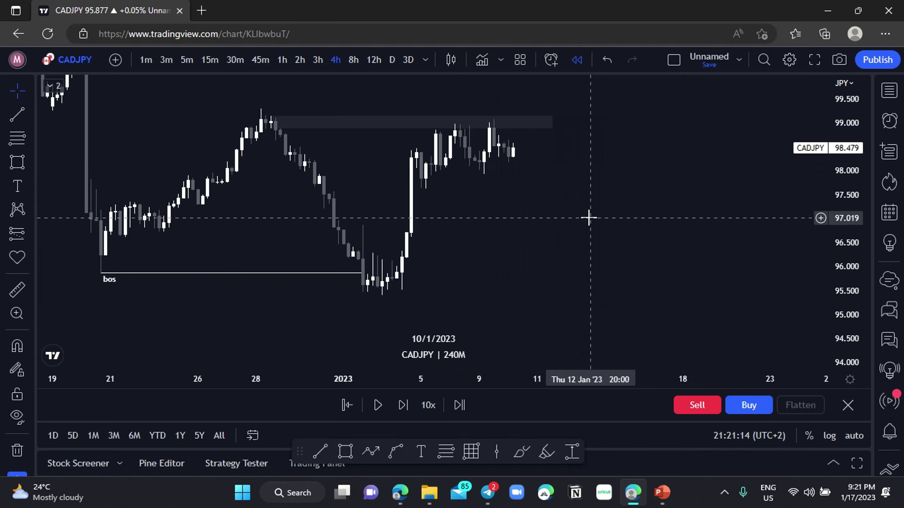
Examine the 4-hour consolidation beneath the grey zone between 5 and 10 January 2023.
{"action": "scroll", "coordinate": [589, 218], "scroll_direction": "up", "scroll_amount": 3}
{"action": "scroll", "coordinate": [589, 218], "scroll_direction": "down", "scroll_amount": 3}
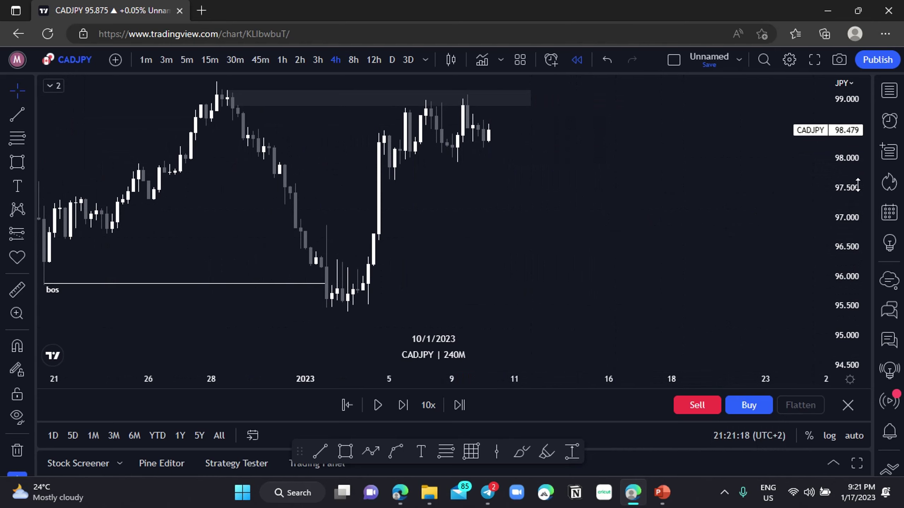
{"action": "left_click_drag", "start_coordinate": [858, 184], "coordinate": [856, 220]}
{"action": "scroll", "coordinate": [451, 210], "scroll_direction": "up", "scroll_amount": 2}
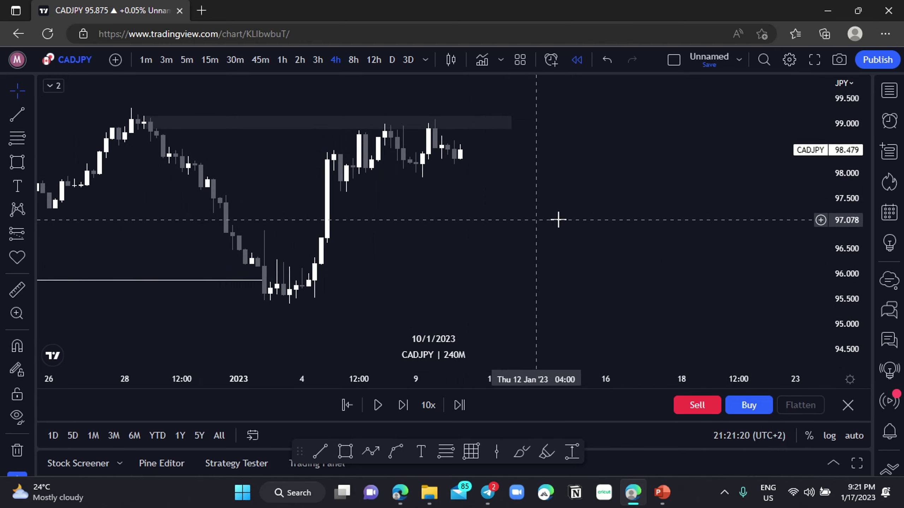
{"action": "left_click_drag", "start_coordinate": [840, 242], "coordinate": [836, 211]}
{"action": "scroll", "coordinate": [571, 206], "scroll_direction": "down", "scroll_amount": 2}
{"action": "left_click_drag", "start_coordinate": [550, 216], "coordinate": [568, 228]}
{"action": "left_click_drag", "start_coordinate": [865, 180], "coordinate": [863, 208]}
{"action": "left_click_drag", "start_coordinate": [604, 222], "coordinate": [534, 208]}
{"action": "scroll", "coordinate": [438, 204], "scroll_direction": "up", "scroll_amount": 1}
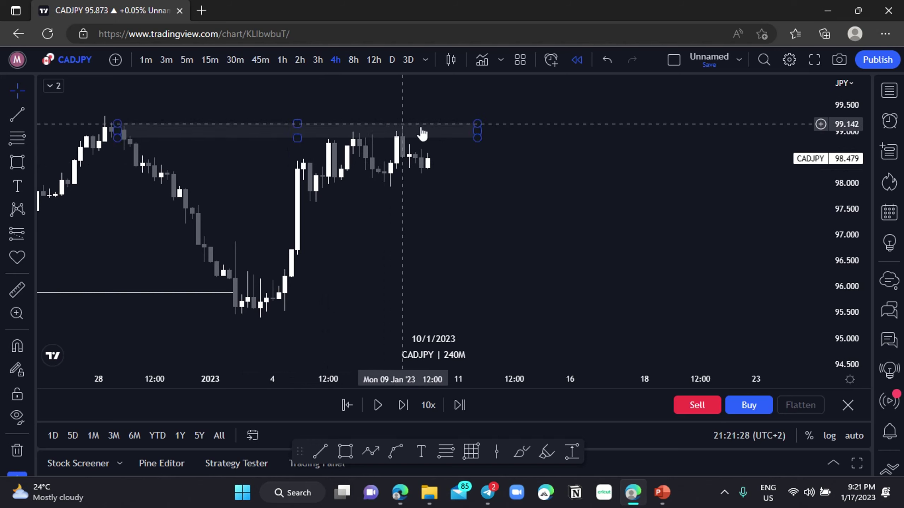
{"action": "scroll", "coordinate": [394, 223], "scroll_direction": "up", "scroll_amount": 1}
{"action": "scroll", "coordinate": [394, 223], "scroll_direction": "up", "scroll_amount": 1}
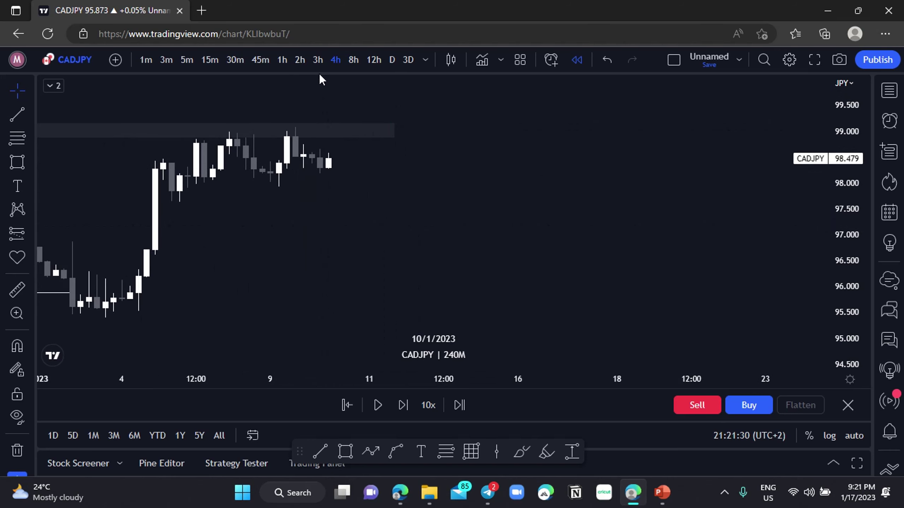
Switch the chart to the 3-hour timeframe and frame the early January consolidation under the grey zone.
{"action": "left_click", "coordinate": [319, 67]}
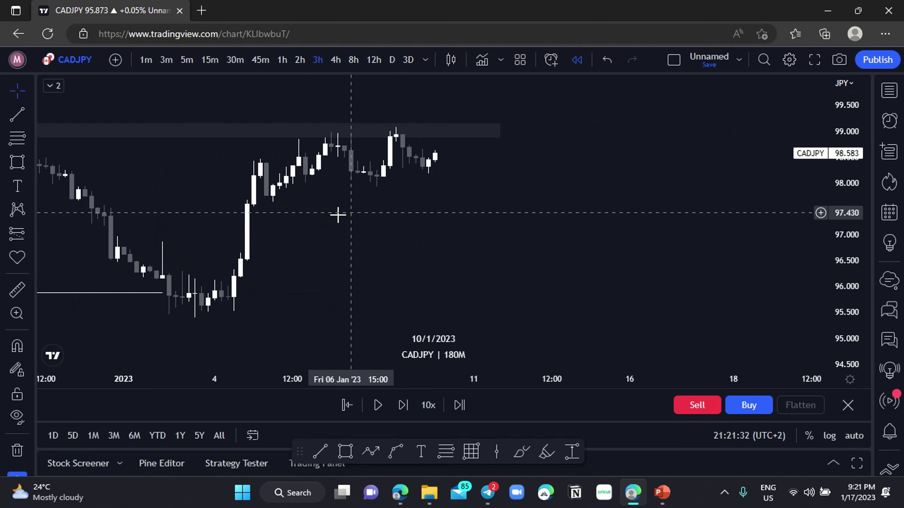
{"action": "left_click_drag", "start_coordinate": [326, 212], "coordinate": [412, 231]}
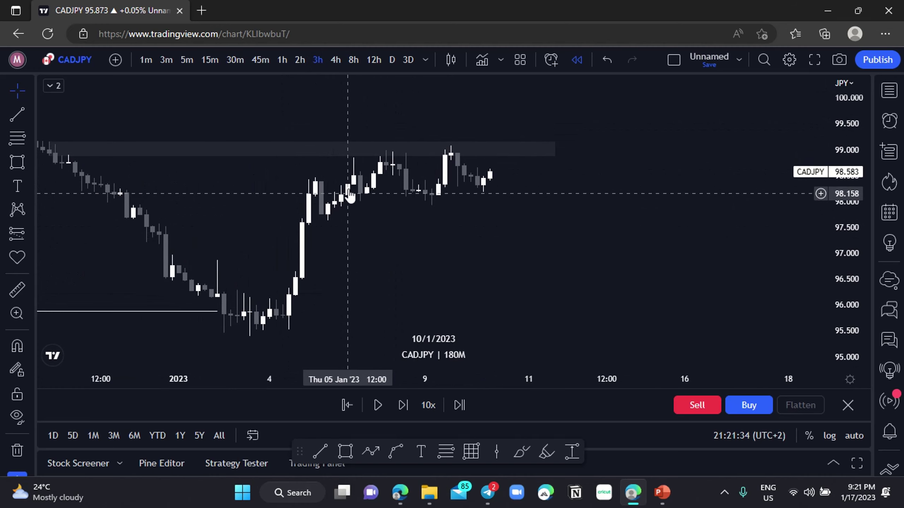
{"action": "scroll", "coordinate": [530, 169], "scroll_direction": "up", "scroll_amount": 1}
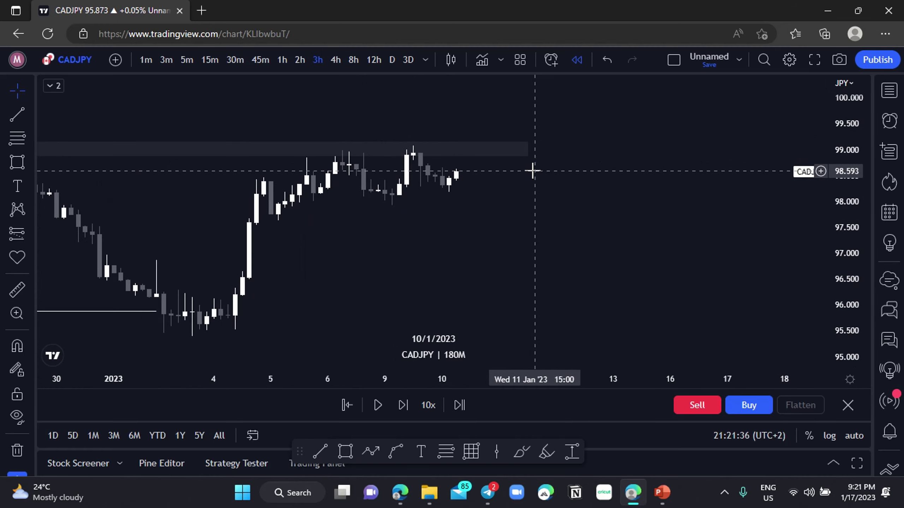
{"action": "left_click_drag", "start_coordinate": [347, 202], "coordinate": [373, 218]}
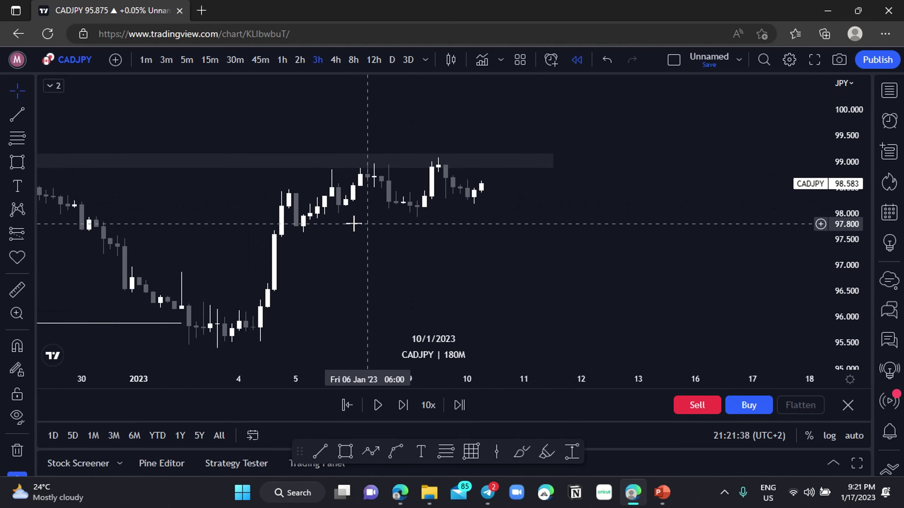
Add a PSY text label above the first swing high after the 4 January rally.
{"action": "left_click", "coordinate": [17, 186]}
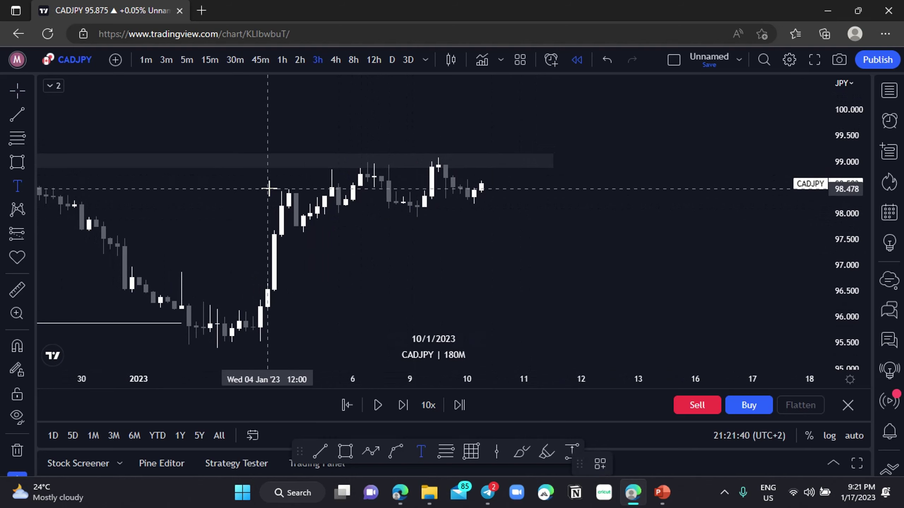
{"action": "left_click", "coordinate": [287, 188]}
{"action": "left_click", "coordinate": [289, 187]}
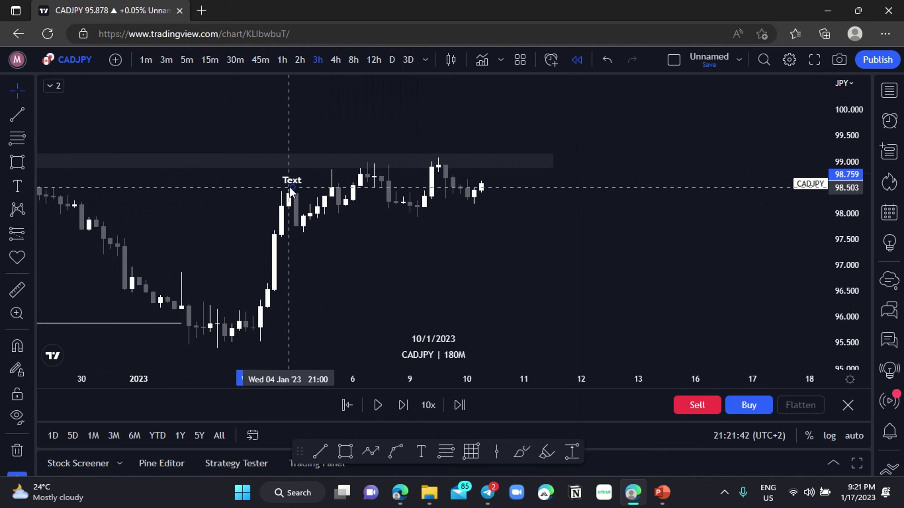
{"action": "double_click", "coordinate": [286, 182]}
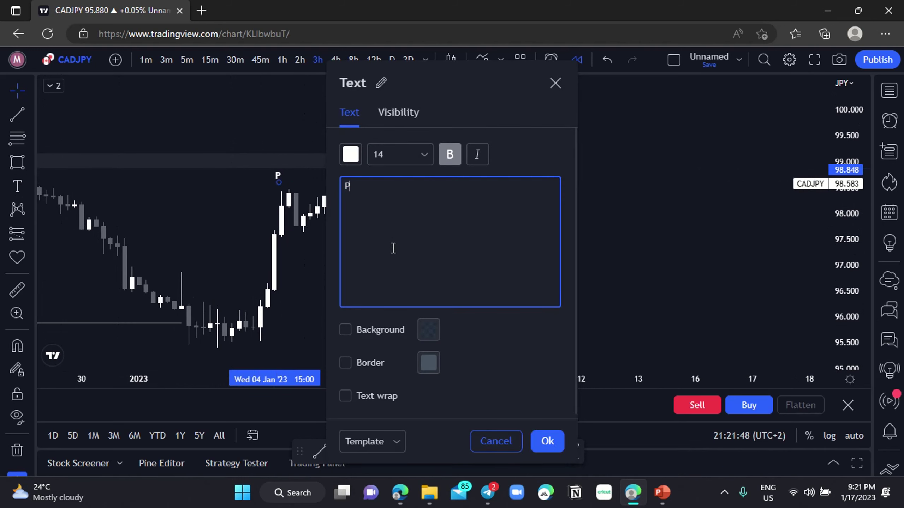
{"action": "left_click", "coordinate": [550, 441]}
Copy the PSY label to above the 5 January swing high and change the copy's text to BC.
{"action": "left_click_drag", "start_coordinate": [283, 179], "coordinate": [332, 155]}
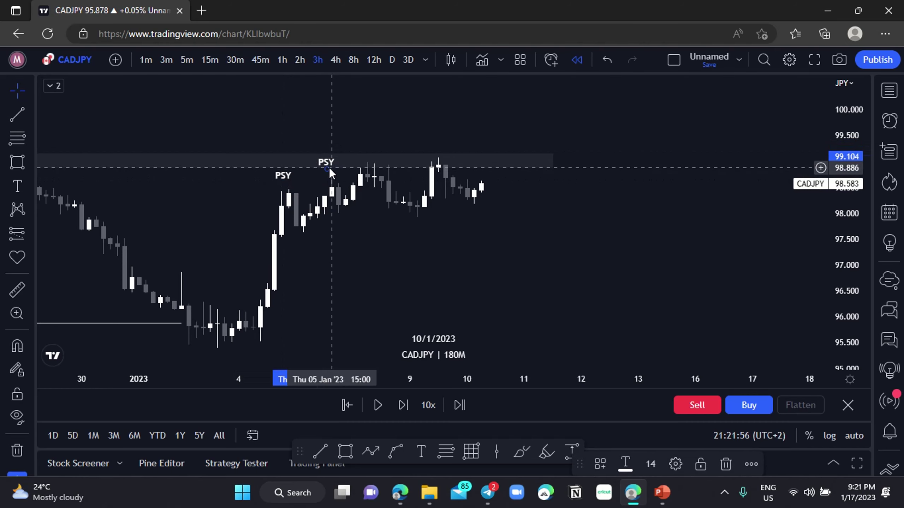
{"action": "double_click", "coordinate": [329, 167]}
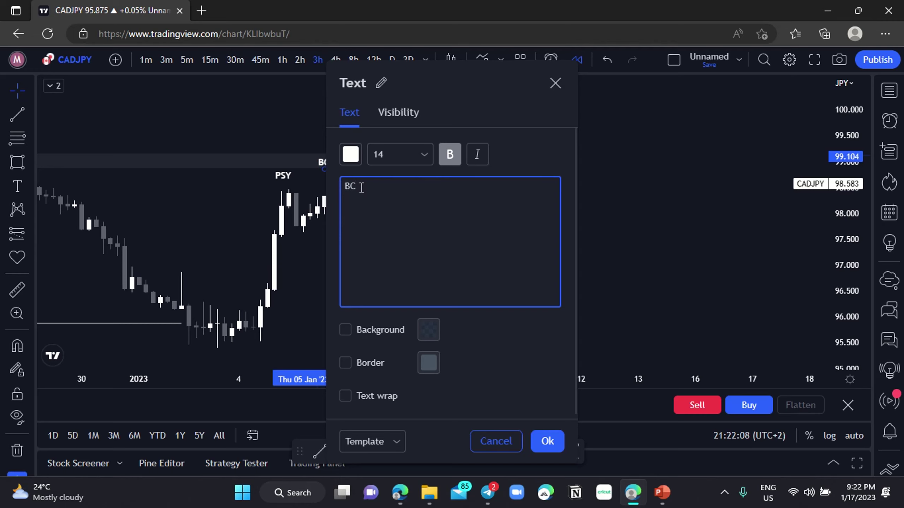
{"action": "left_click", "coordinate": [547, 442]}
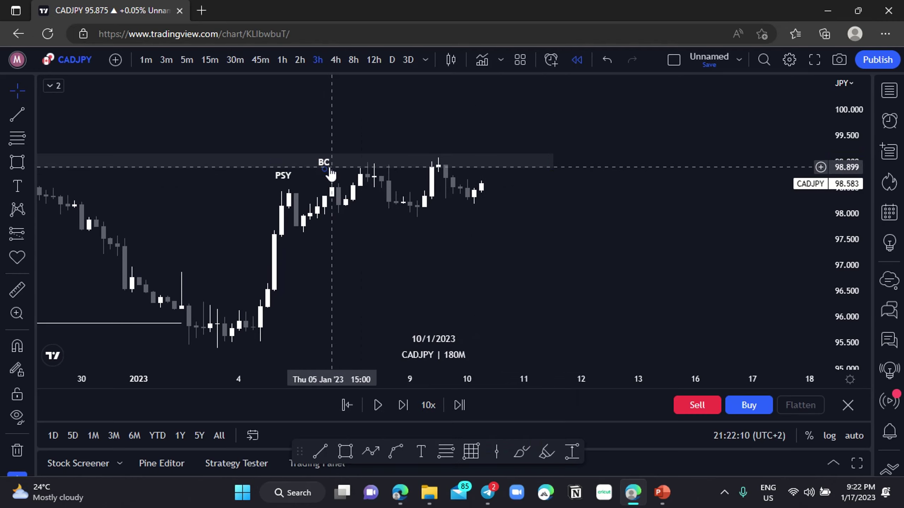
Copy the BC label to above the 6 January swing high and change the copy's text to UT.
{"action": "left_click_drag", "start_coordinate": [324, 165], "coordinate": [374, 157]}
{"action": "double_click", "coordinate": [377, 158]}
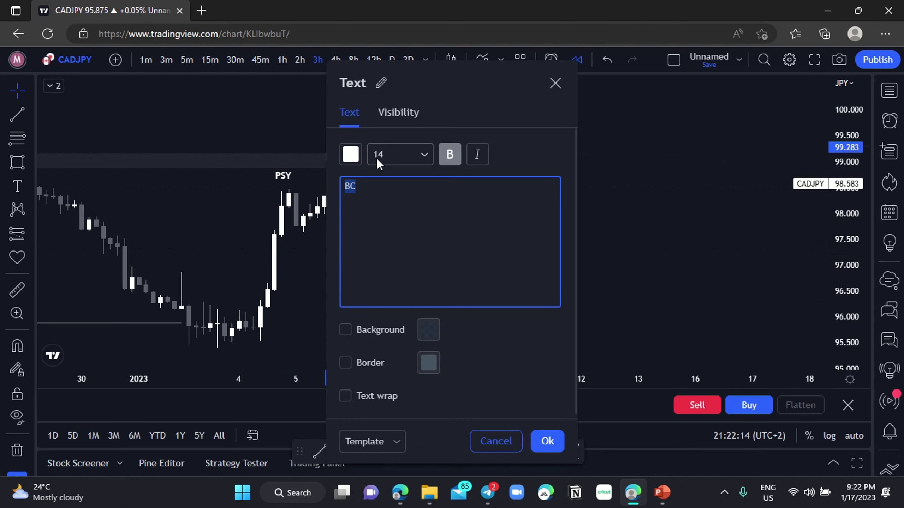
{"action": "type", "text": "UT"}
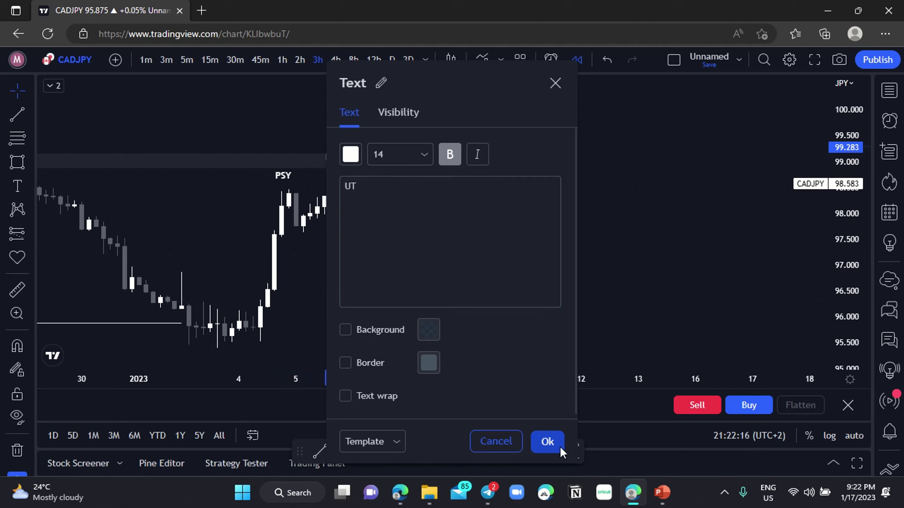
{"action": "left_click", "coordinate": [547, 441]}
Copy the UT label to above the 9 January swing high and change the copy's text to UTAD.
{"action": "left_click_drag", "start_coordinate": [374, 157], "coordinate": [449, 152]}
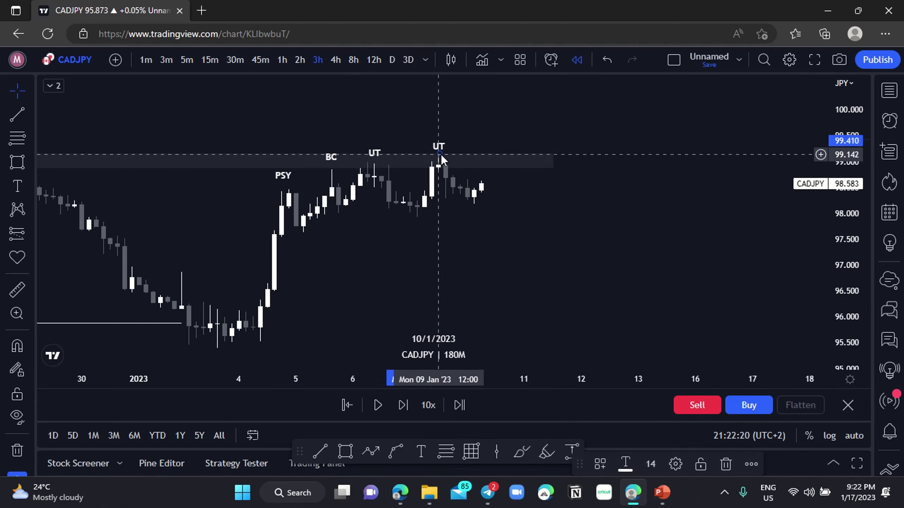
{"action": "double_click", "coordinate": [440, 153]}
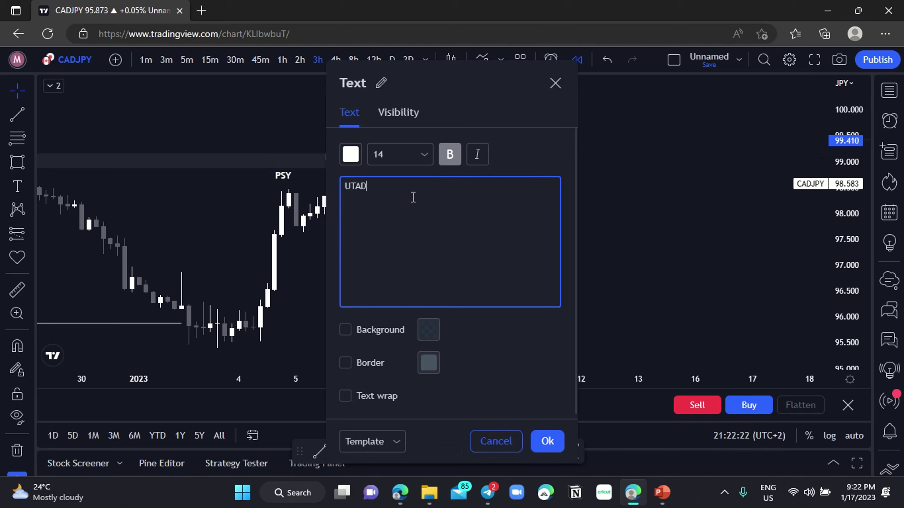
{"action": "left_click", "coordinate": [534, 443]}
Draw a rectangle zone from the 9 January 12:00 UTAD high to 11 January 21:00, spanning about 99.06 down to 98.79.
{"action": "scroll", "coordinate": [509, 265], "scroll_direction": "up", "scroll_amount": 2}
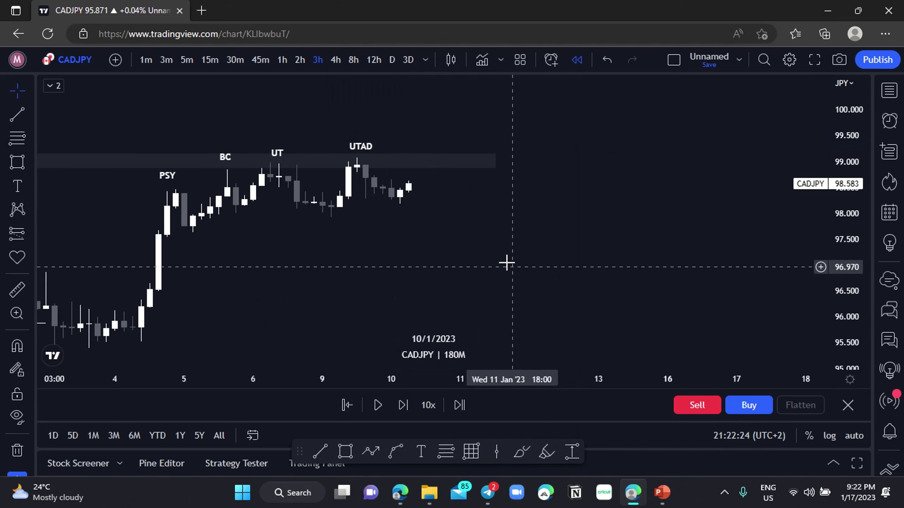
{"action": "scroll", "coordinate": [462, 253], "scroll_direction": "down", "scroll_amount": 1}
{"action": "left_click_drag", "start_coordinate": [845, 286], "coordinate": [844, 203]}
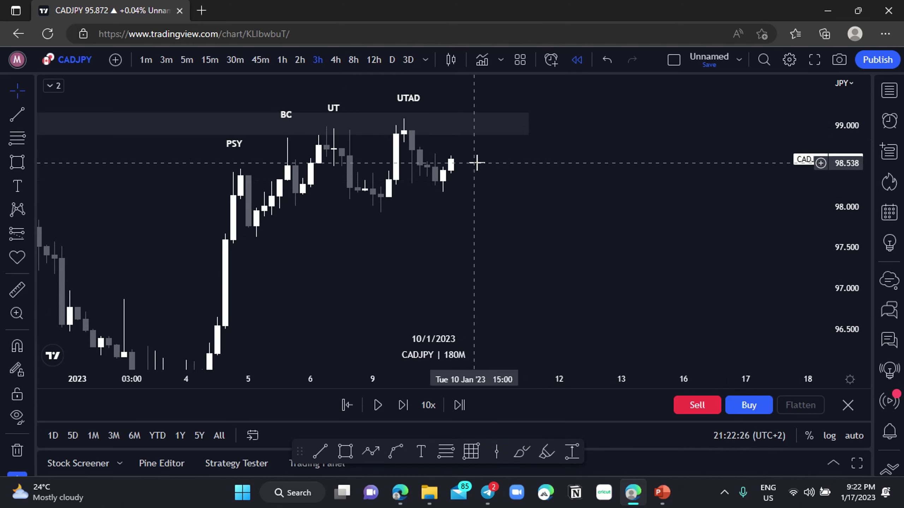
{"action": "left_click_drag", "start_coordinate": [484, 218], "coordinate": [492, 237]}
{"action": "left_click", "coordinate": [344, 452]}
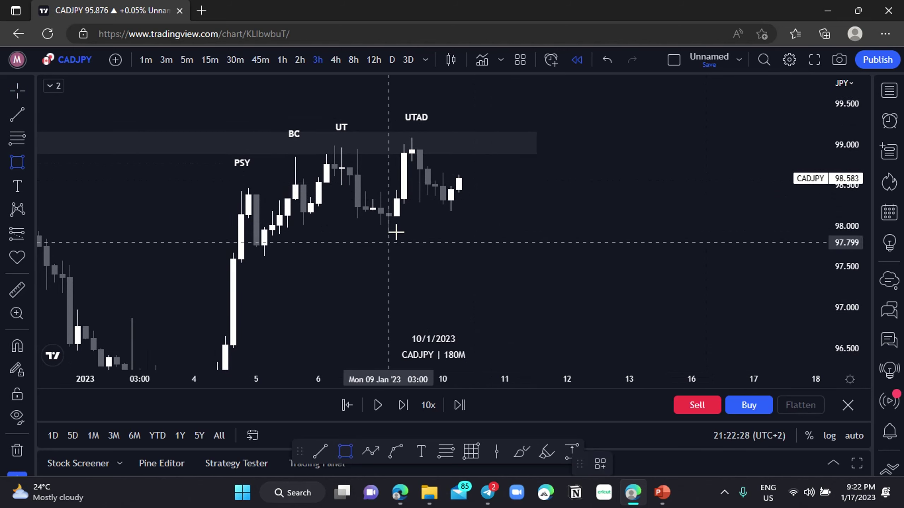
{"action": "left_click", "coordinate": [459, 142]}
{"action": "left_click_drag", "start_coordinate": [459, 151], "coordinate": [559, 152]}
{"action": "left_click", "coordinate": [543, 216]}
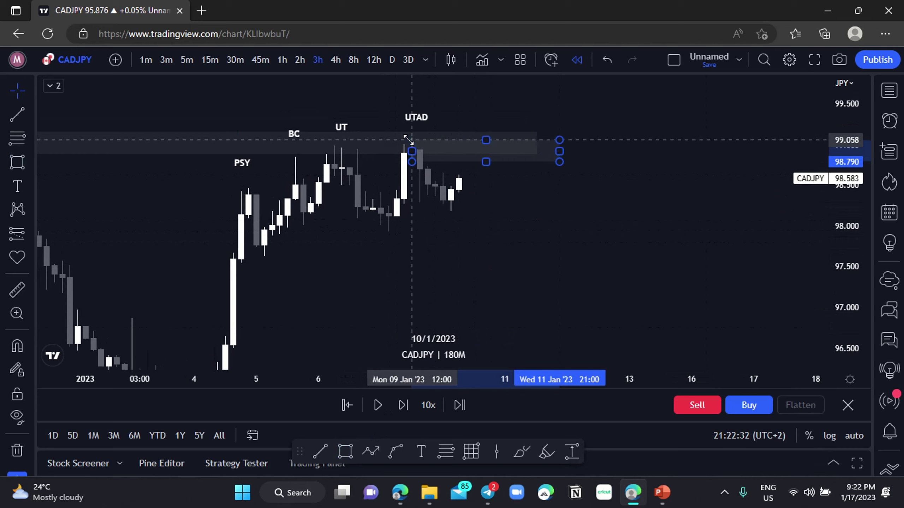
Sketch a projected path from the latest candle up into the UTAD zone and down past the early January lows, and delete it.
{"action": "scroll", "coordinate": [525, 255], "scroll_direction": "down", "scroll_amount": 2}
{"action": "left_click", "coordinate": [370, 452]}
{"action": "left_click", "coordinate": [495, 120]}
{"action": "left_click", "coordinate": [502, 114]}
{"action": "double_click", "coordinate": [545, 346]}
{"action": "scroll", "coordinate": [649, 257], "scroll_direction": "down", "scroll_amount": 2}
{"action": "left_click_drag", "start_coordinate": [586, 295], "coordinate": [595, 361]}
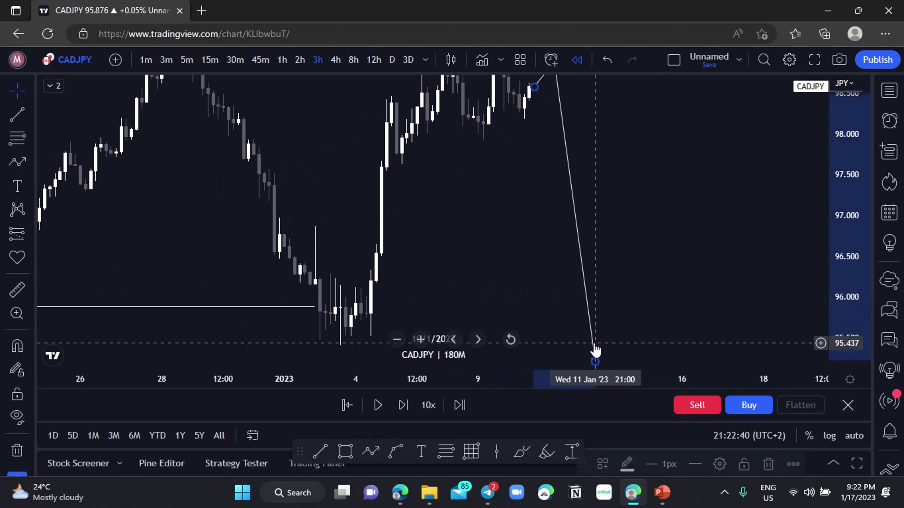
{"action": "left_click", "coordinate": [624, 282]}
{"action": "scroll", "coordinate": [629, 279], "scroll_direction": "down", "scroll_amount": 2}
{"action": "left_click_drag", "start_coordinate": [635, 272], "coordinate": [612, 323]}
{"action": "left_click", "coordinate": [598, 284]}
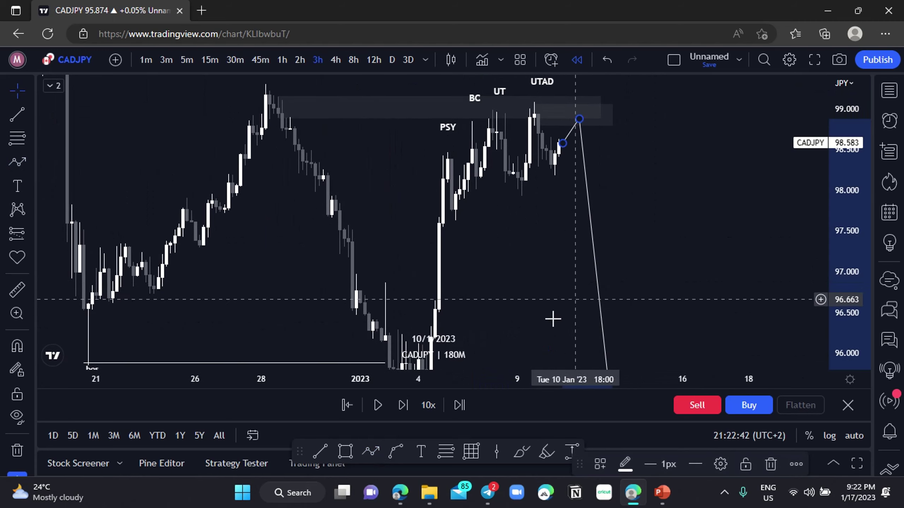
{"action": "key", "text": "Delete"}
Measure the price height of the new UTAD rectangle zone and clear the measurement.
{"action": "scroll", "coordinate": [643, 231], "scroll_direction": "up", "scroll_amount": 2}
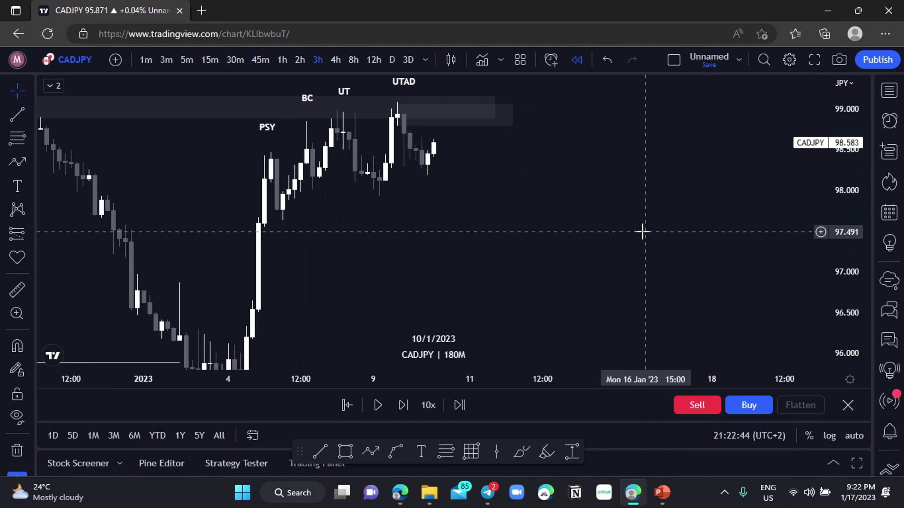
{"action": "left_click_drag", "start_coordinate": [643, 232], "coordinate": [658, 282]}
{"action": "left_click_drag", "start_coordinate": [839, 300], "coordinate": [588, 196]}
{"action": "scroll", "coordinate": [589, 196], "scroll_direction": "up", "scroll_amount": 1}
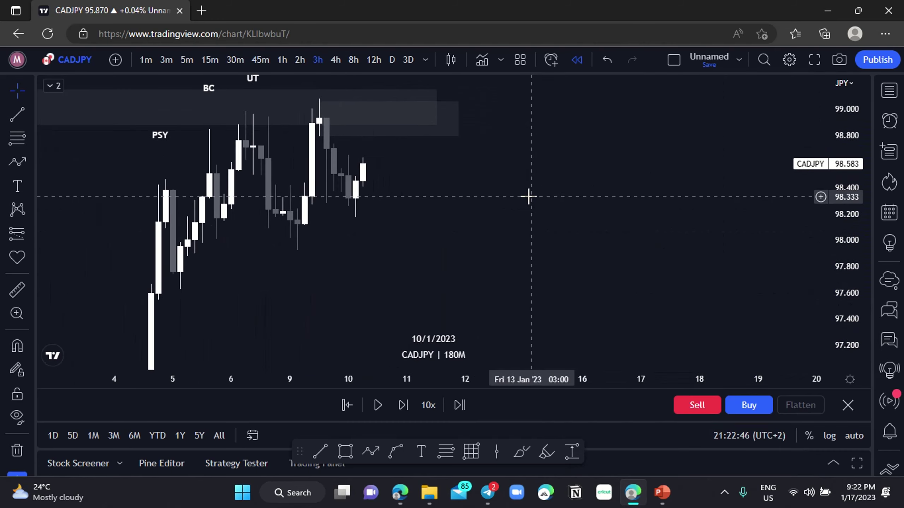
{"action": "left_click", "coordinate": [434, 122]}
{"action": "left_click", "coordinate": [462, 149]}
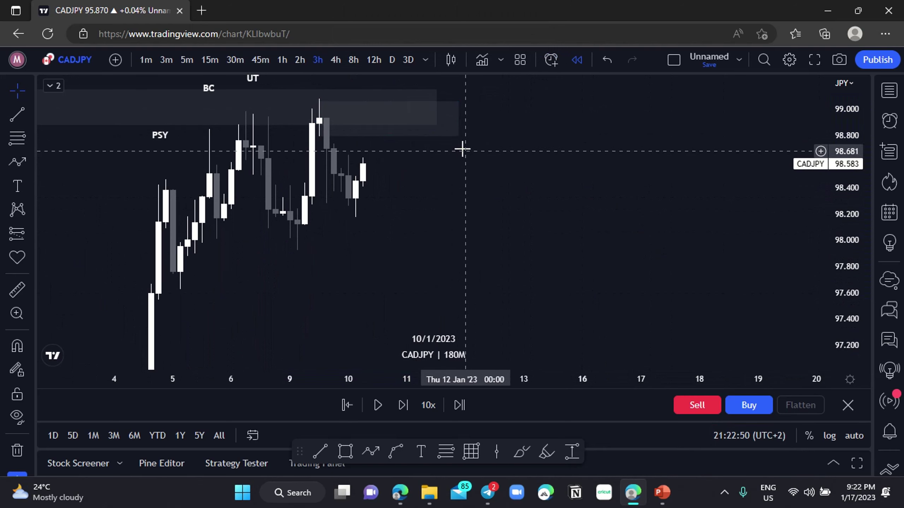
{"action": "left_click", "coordinate": [19, 234]}
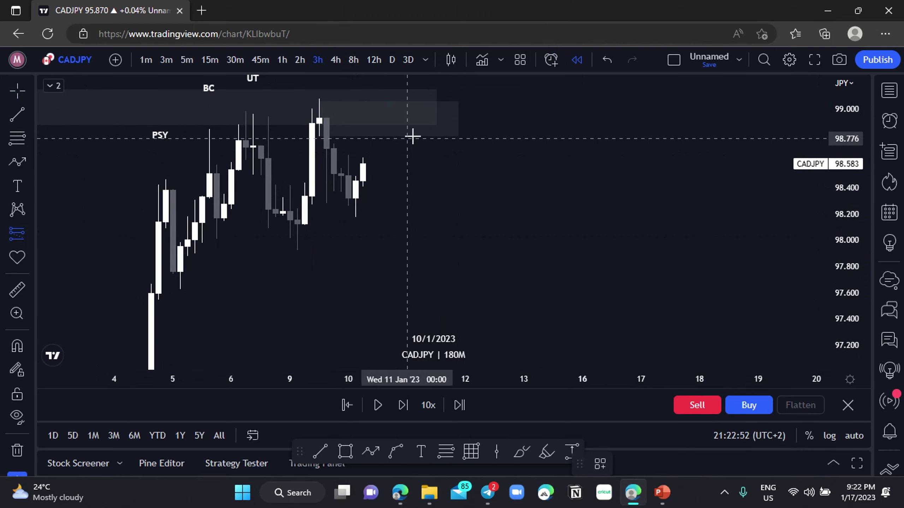
{"action": "left_click", "coordinate": [16, 290]}
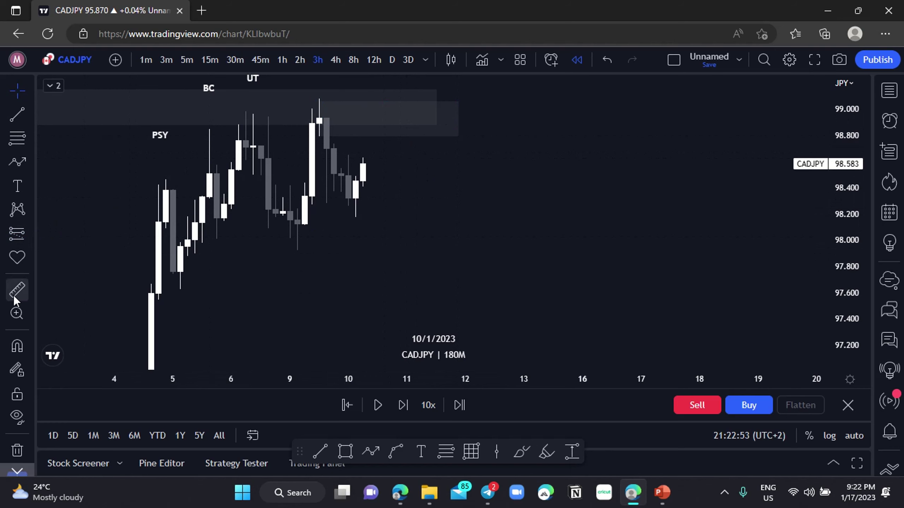
{"action": "left_click", "coordinate": [434, 136]}
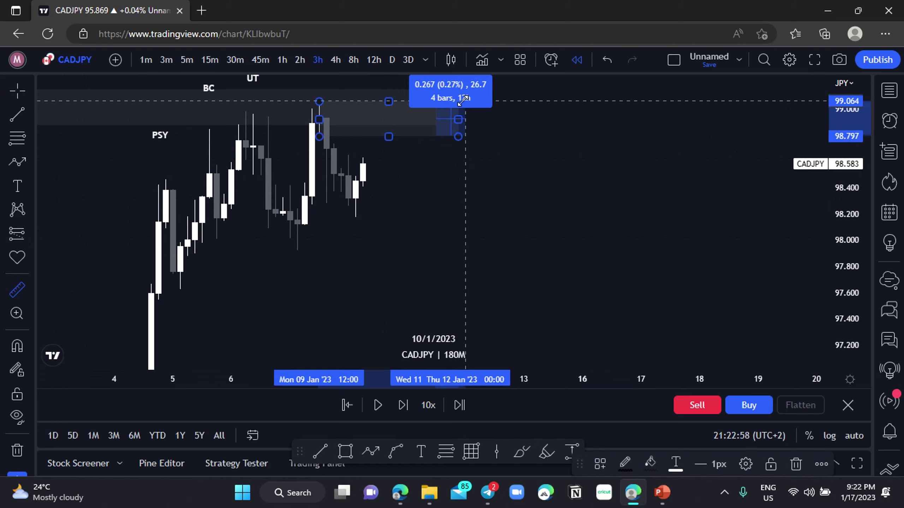
{"action": "key", "text": "Escape"}
Delete the PSY label above the 4 January swing high and restore it.
{"action": "scroll", "coordinate": [498, 206], "scroll_direction": "up", "scroll_amount": 2}
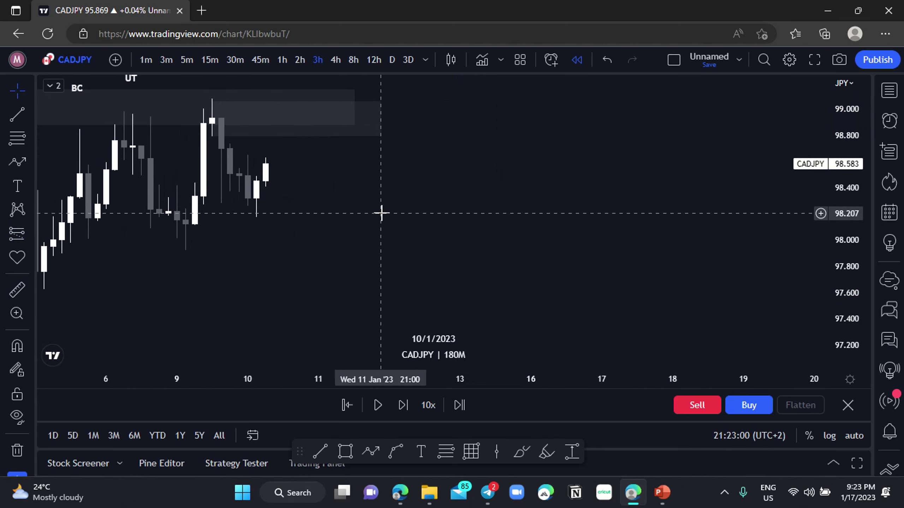
{"action": "left_click_drag", "start_coordinate": [381, 212], "coordinate": [565, 239]}
{"action": "scroll", "coordinate": [517, 233], "scroll_direction": "down", "scroll_amount": 1}
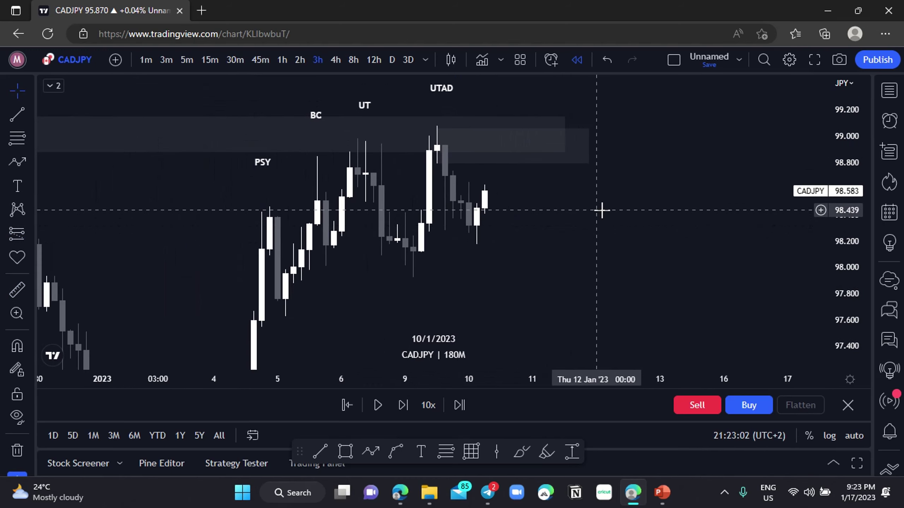
{"action": "left_click_drag", "start_coordinate": [848, 197], "coordinate": [855, 276]}
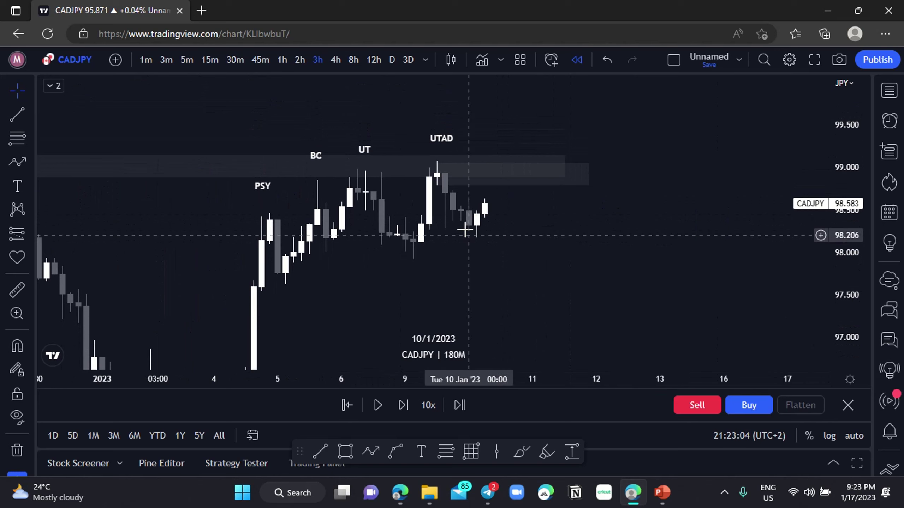
{"action": "left_click", "coordinate": [271, 192]}
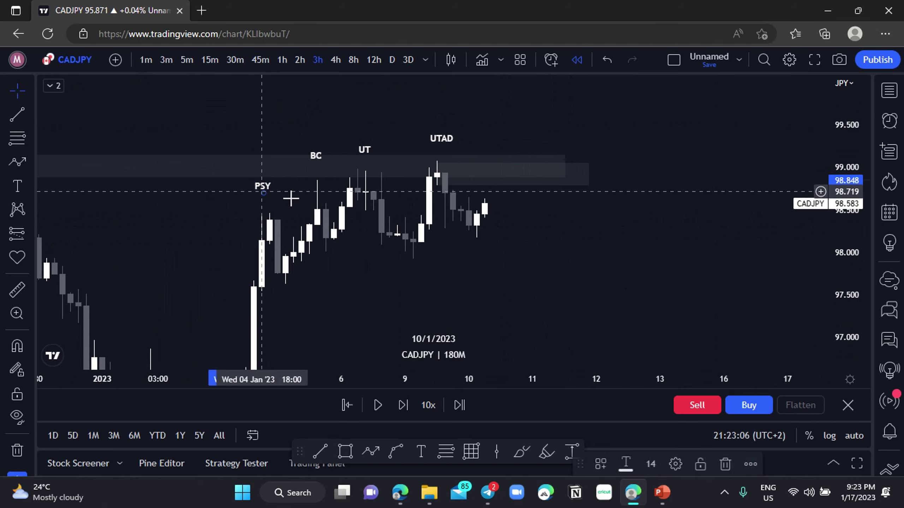
{"action": "left_click", "coordinate": [734, 455]}
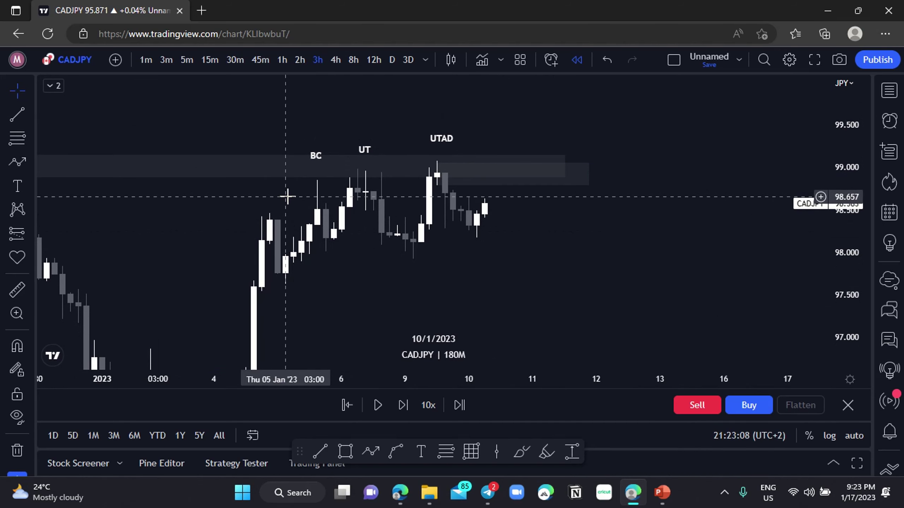
{"action": "scroll", "coordinate": [594, 206], "scroll_direction": "down", "scroll_amount": 3}
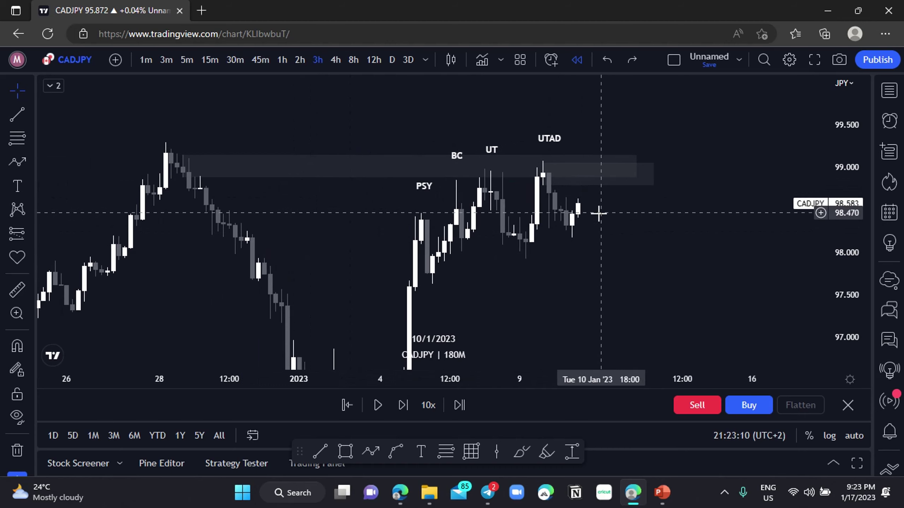
Switch the chart to the 1-hour timeframe and frame the price action around the UTAD zone.
{"action": "left_click_drag", "start_coordinate": [588, 214], "coordinate": [558, 183]}
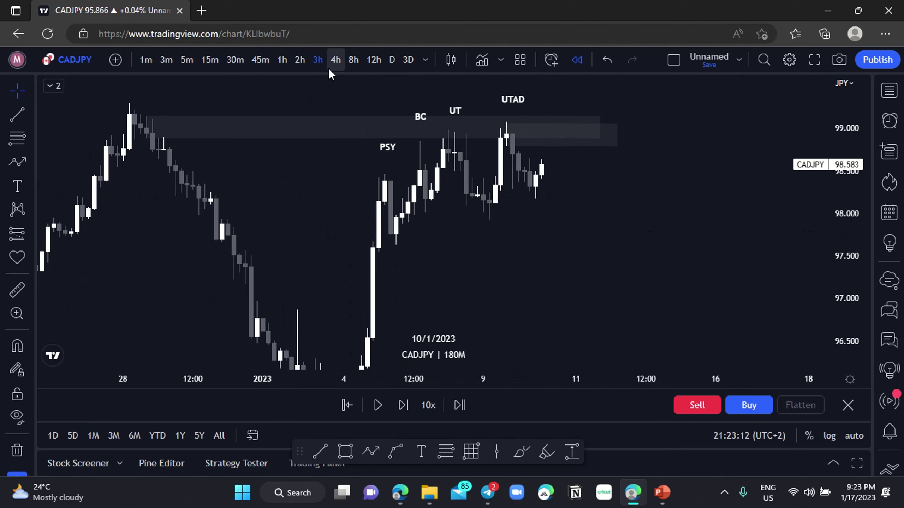
{"action": "left_click", "coordinate": [283, 58]}
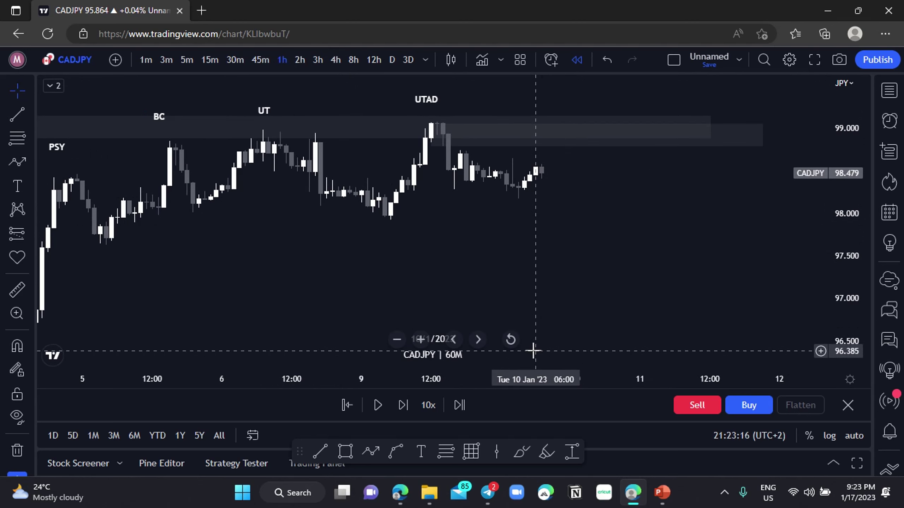
{"action": "left_click", "coordinate": [510, 339]}
{"action": "left_click_drag", "start_coordinate": [509, 338], "coordinate": [315, 233]}
{"action": "left_click_drag", "start_coordinate": [851, 251], "coordinate": [851, 190]}
{"action": "left_click_drag", "start_coordinate": [670, 206], "coordinate": [668, 277]}
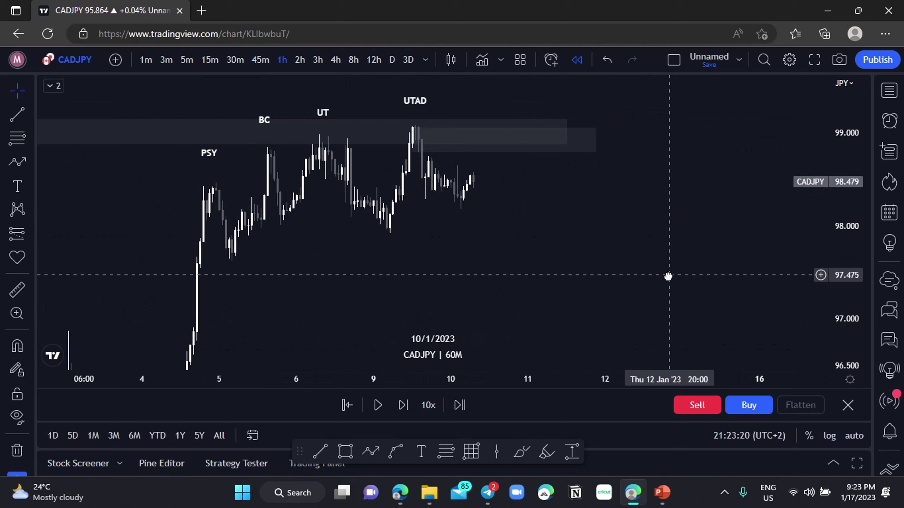
{"action": "left_click_drag", "start_coordinate": [618, 249], "coordinate": [618, 272]}
{"action": "scroll", "coordinate": [559, 254], "scroll_direction": "up", "scroll_amount": 3}
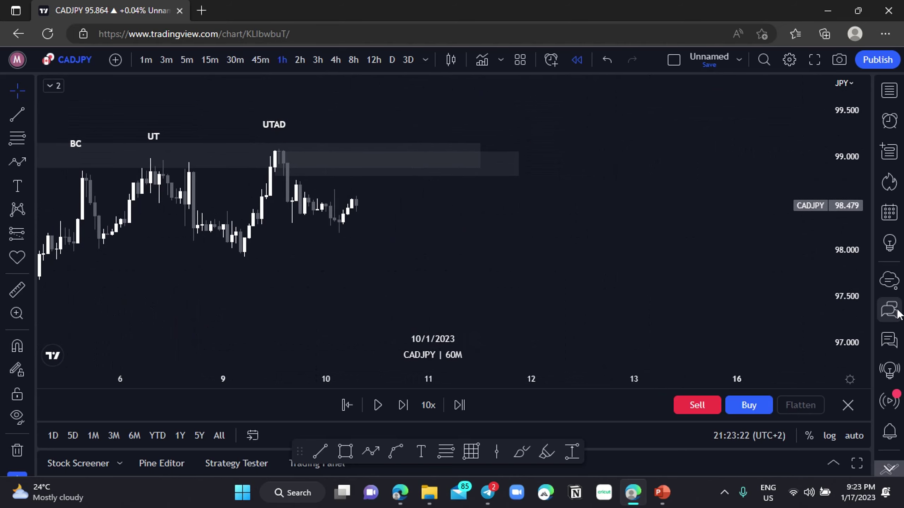
{"action": "left_click_drag", "start_coordinate": [852, 315], "coordinate": [850, 191]}
{"action": "left_click_drag", "start_coordinate": [634, 236], "coordinate": [672, 341]}
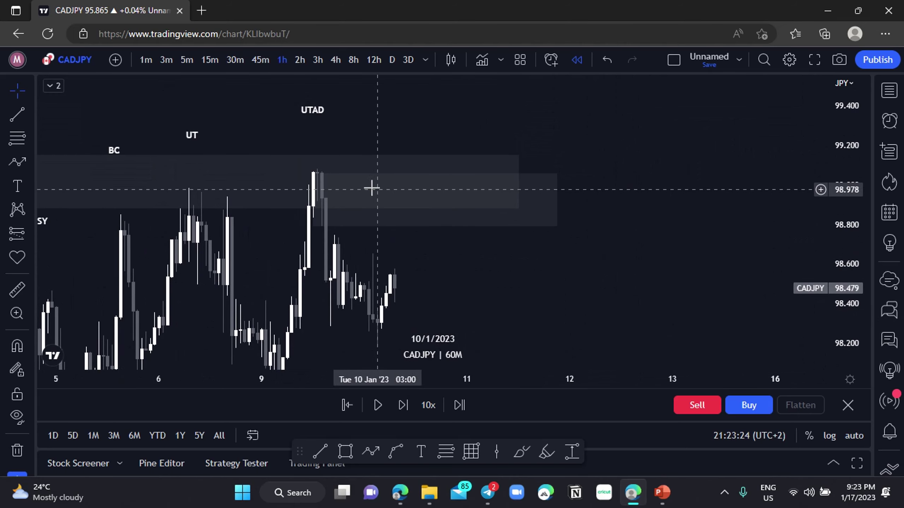
Set the UTAD rectangle's top edge to 99.071 and pull its end back slightly on 11 January.
{"action": "left_click", "coordinate": [430, 183]}
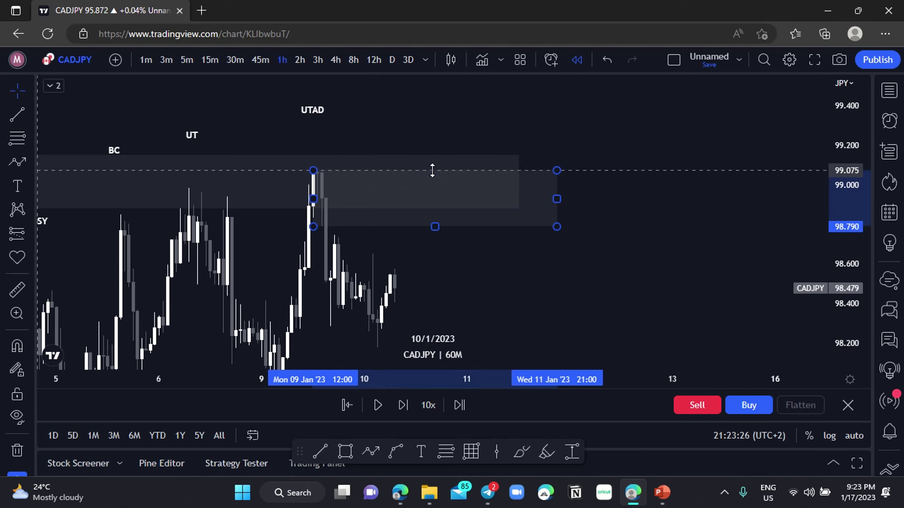
{"action": "left_click_drag", "start_coordinate": [556, 198], "coordinate": [548, 200]}
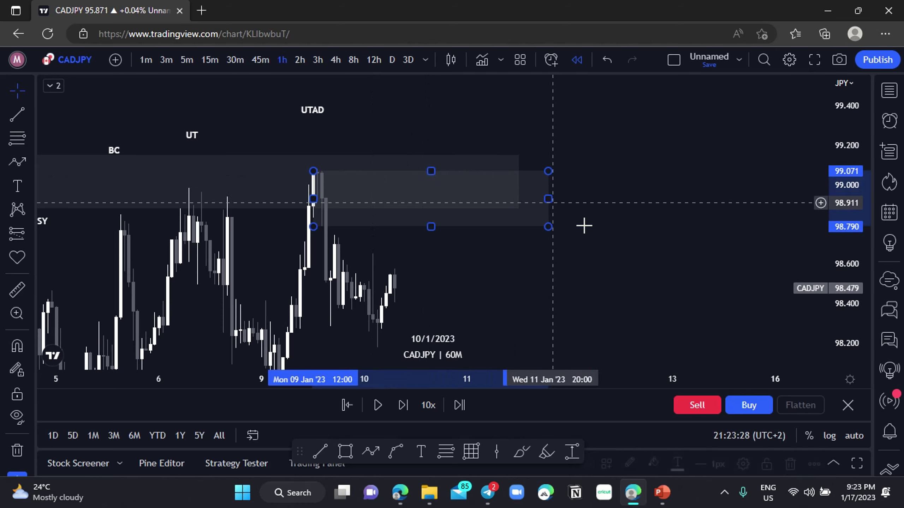
{"action": "left_click", "coordinate": [608, 239]}
Examine the 1-hour distribution structure from the PSY to the price action after the UTAD.
{"action": "left_click_drag", "start_coordinate": [859, 194], "coordinate": [849, 276]}
{"action": "scroll", "coordinate": [710, 251], "scroll_direction": "down", "scroll_amount": 1}
{"action": "left_click_drag", "start_coordinate": [606, 216], "coordinate": [571, 173]}
{"action": "left_click", "coordinate": [612, 201]}
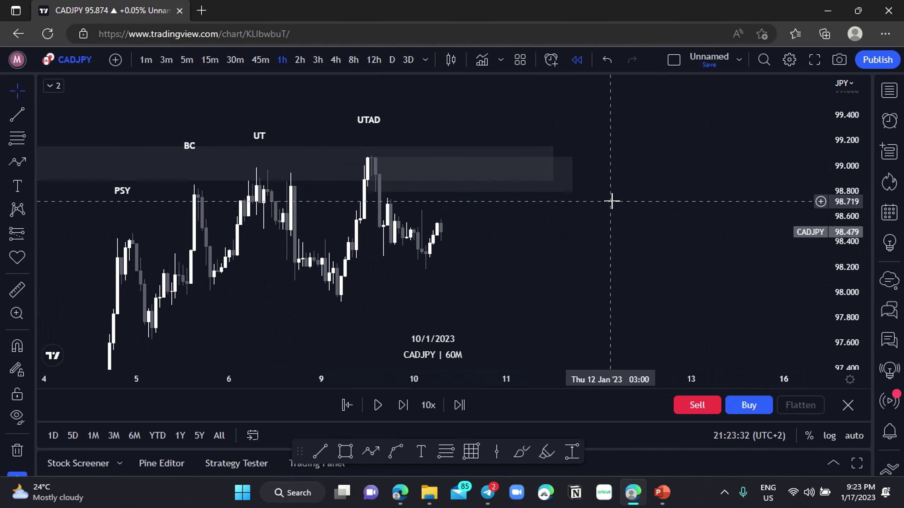
{"action": "scroll", "coordinate": [626, 211], "scroll_direction": "down", "scroll_amount": 2}
{"action": "left_click_drag", "start_coordinate": [633, 245], "coordinate": [617, 220]}
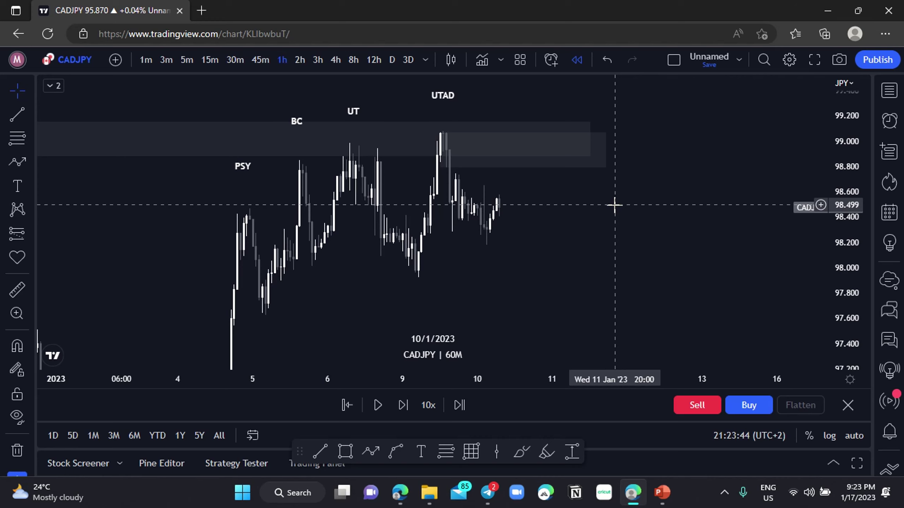
Draw a schematic path after 12 January through about 97.7, 98.4, 97.9, 98.75, 97.7 and 98.5, ending with a drop to about 97.4.
{"action": "left_click_drag", "start_coordinate": [630, 223], "coordinate": [530, 203]}
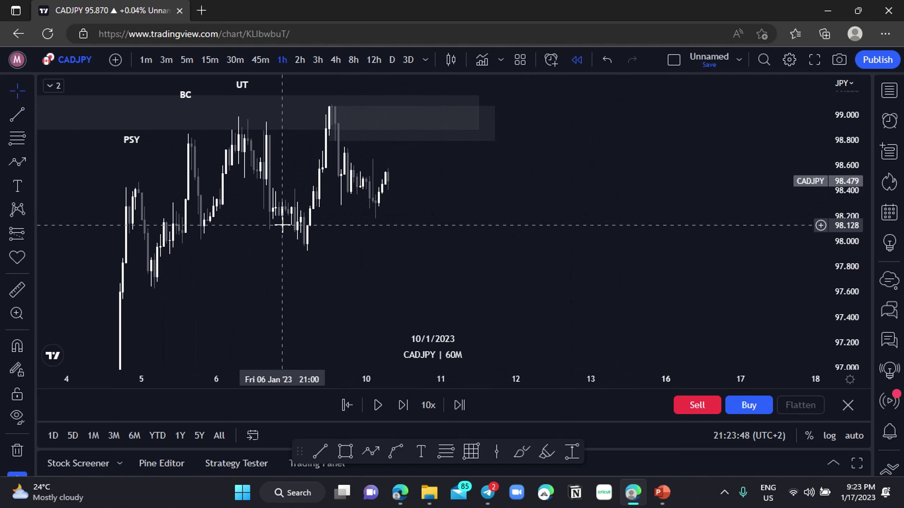
{"action": "left_click", "coordinate": [22, 168]}
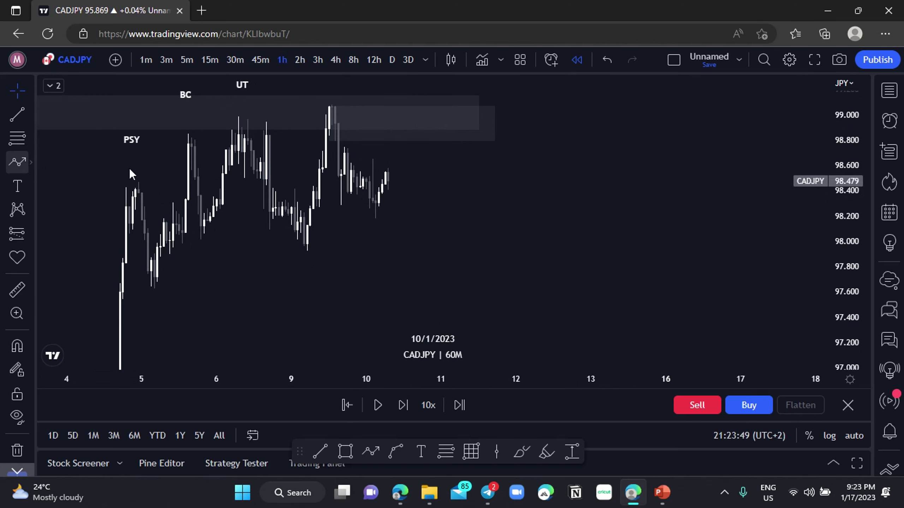
{"action": "left_click", "coordinate": [513, 281]}
{"action": "left_click", "coordinate": [531, 193]}
{"action": "left_click", "coordinate": [559, 259]}
{"action": "left_click", "coordinate": [600, 147]}
{"action": "left_click", "coordinate": [668, 180]}
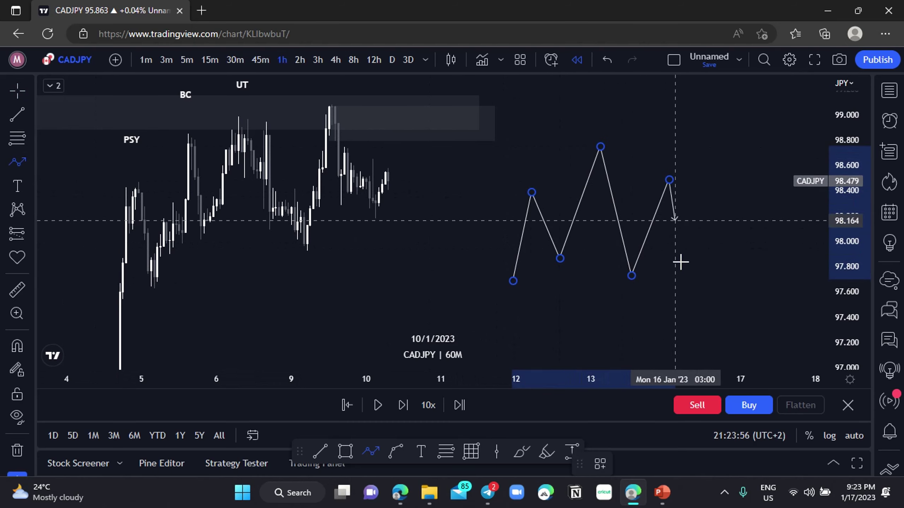
{"action": "double_click", "coordinate": [692, 313]}
{"action": "left_click", "coordinate": [727, 280]}
Draw a second schematic path from 18 January through about 97.8, 98.65, 98.05, 98.55, 97.7 and 98.4, ending near 97.45.
{"action": "left_click_drag", "start_coordinate": [727, 279], "coordinate": [462, 244]}
{"action": "left_click", "coordinate": [17, 162]}
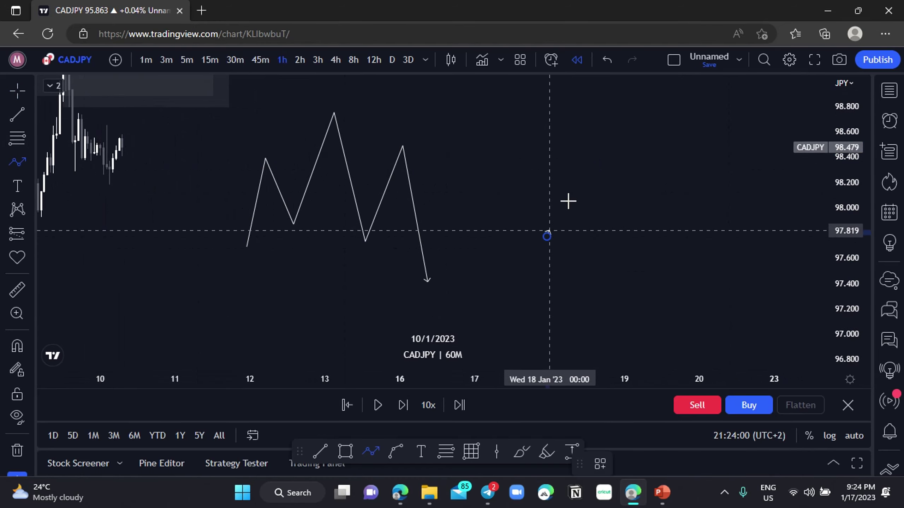
{"action": "left_click", "coordinate": [547, 236]}
{"action": "left_click", "coordinate": [612, 201]}
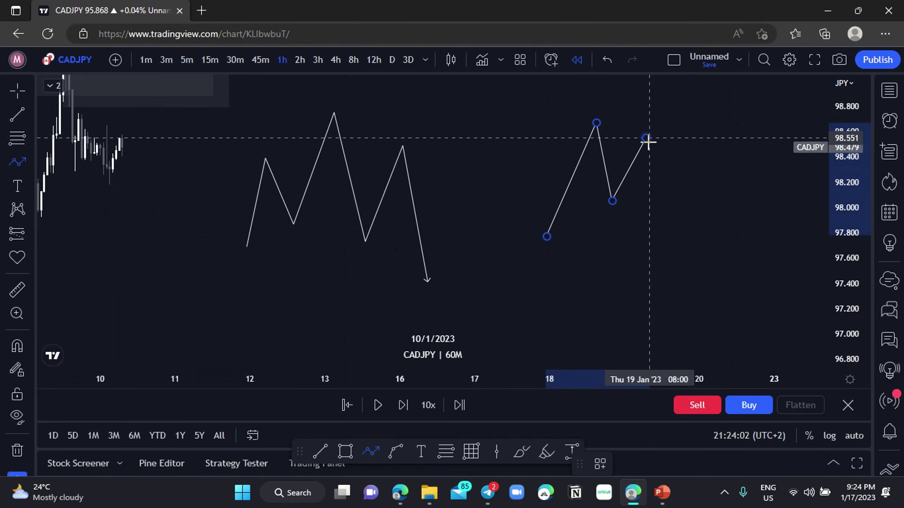
{"action": "left_click", "coordinate": [664, 247]}
{"action": "left_click", "coordinate": [706, 160]}
{"action": "double_click", "coordinate": [725, 277]}
{"action": "left_click", "coordinate": [758, 236]}
{"action": "left_click", "coordinate": [724, 271]}
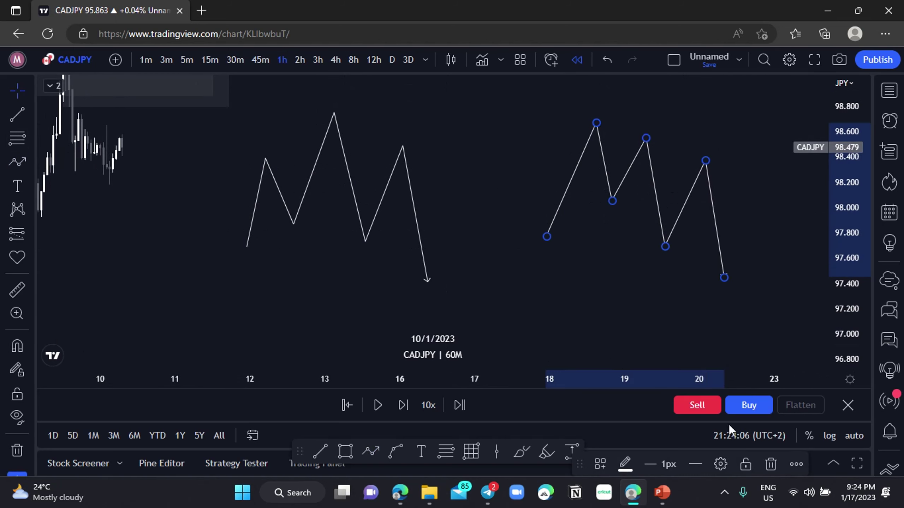
{"action": "left_click", "coordinate": [770, 464]}
{"action": "key", "text": "ctrl+z"}
Compare the two schematic paths with the price action around the UTAD zone.
{"action": "scroll", "coordinate": [491, 220], "scroll_direction": "down", "scroll_amount": 2}
{"action": "mouse_move", "coordinate": [501, 217]}
{"action": "left_mouse_down"}
{"action": "mouse_move", "coordinate": [531, 252]}
{"action": "mouse_move", "coordinate": [667, 274]}
{"action": "left_mouse_up"}
{"action": "left_click", "coordinate": [451, 166]}
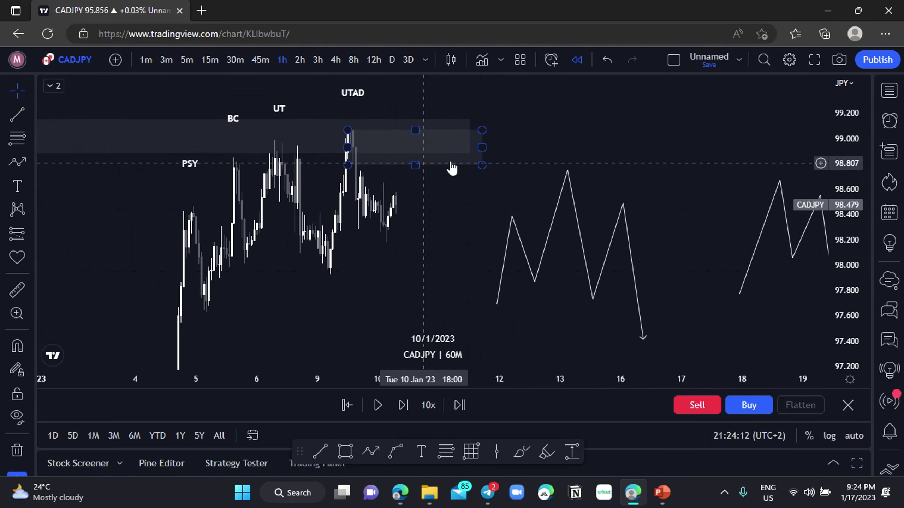
{"action": "left_click", "coordinate": [619, 220]}
{"action": "scroll", "coordinate": [626, 214], "scroll_direction": "up", "scroll_amount": 2}
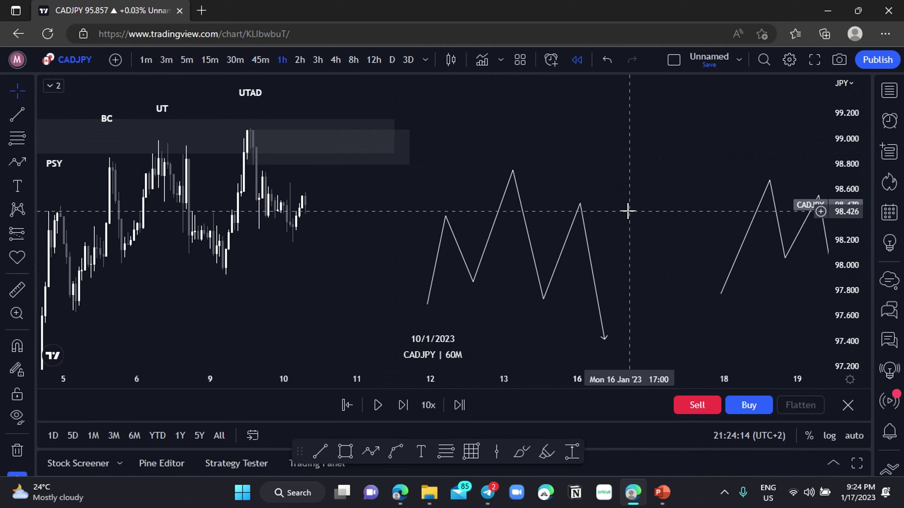
{"action": "scroll", "coordinate": [619, 244], "scroll_direction": "down", "scroll_amount": 2}
{"action": "left_click_drag", "start_coordinate": [657, 233], "coordinate": [560, 182]}
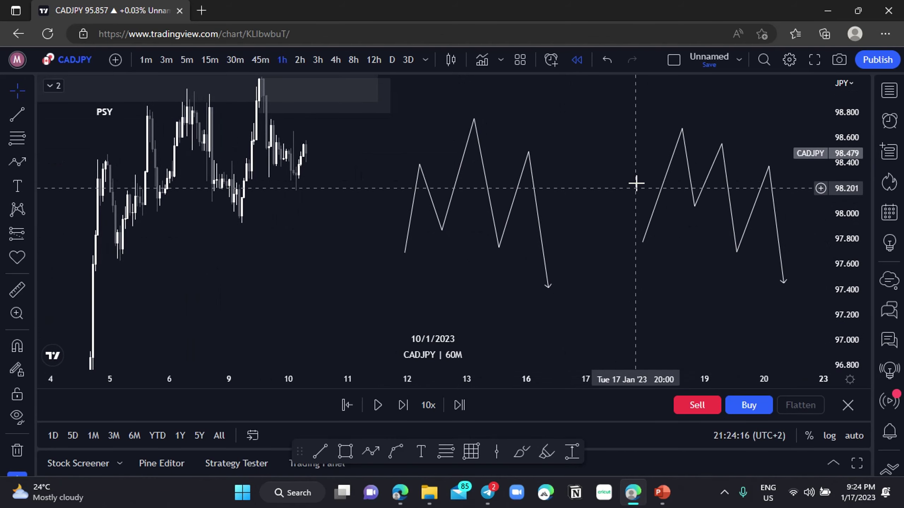
Delete both schematic paths drawn beyond the current price action.
{"action": "left_click", "coordinate": [536, 232]}
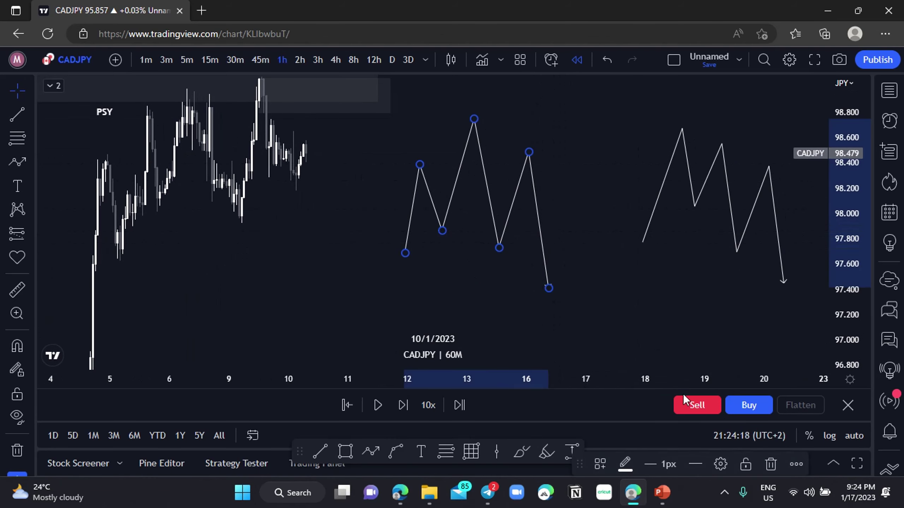
{"action": "left_click", "coordinate": [772, 463]}
{"action": "left_click", "coordinate": [738, 245]}
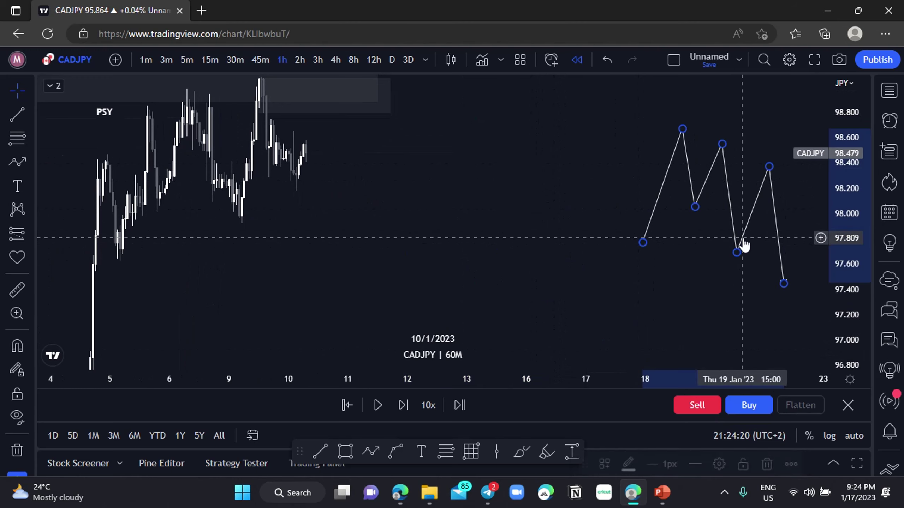
{"action": "left_click", "coordinate": [773, 464]}
Advance the replay candle by candle from 10 January, and run it until price has tested the UTAD zone on 11 January.
{"action": "scroll", "coordinate": [366, 186], "scroll_direction": "up", "scroll_amount": 3}
{"action": "left_click_drag", "start_coordinate": [327, 185], "coordinate": [496, 212]}
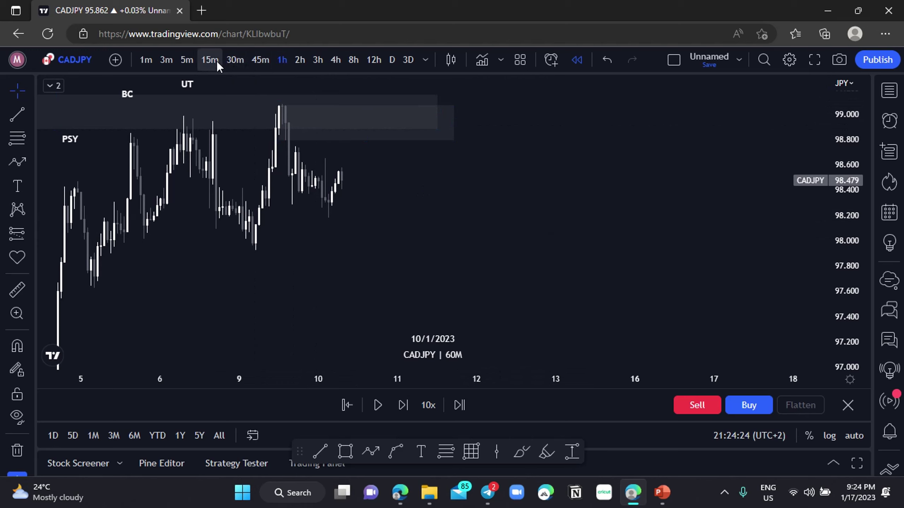
{"action": "left_click_drag", "start_coordinate": [415, 181], "coordinate": [468, 187]}
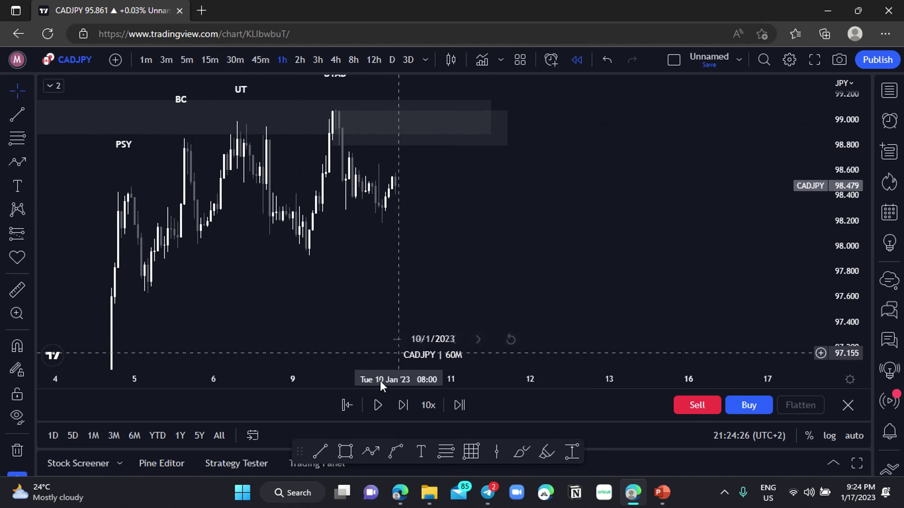
{"action": "left_click", "coordinate": [401, 405]}
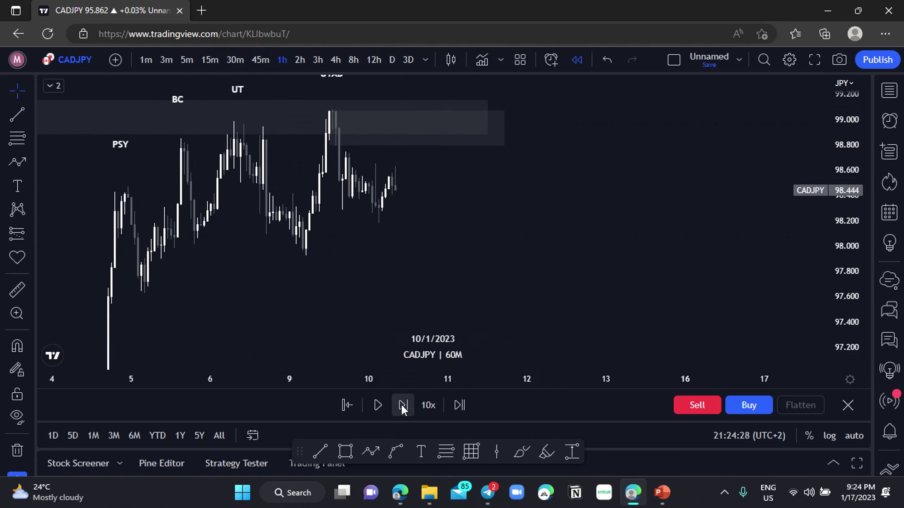
{"action": "left_click", "coordinate": [401, 406]}
{"action": "left_click", "coordinate": [401, 406]}
{"action": "left_click", "coordinate": [401, 405]}
{"action": "left_click", "coordinate": [401, 405]}
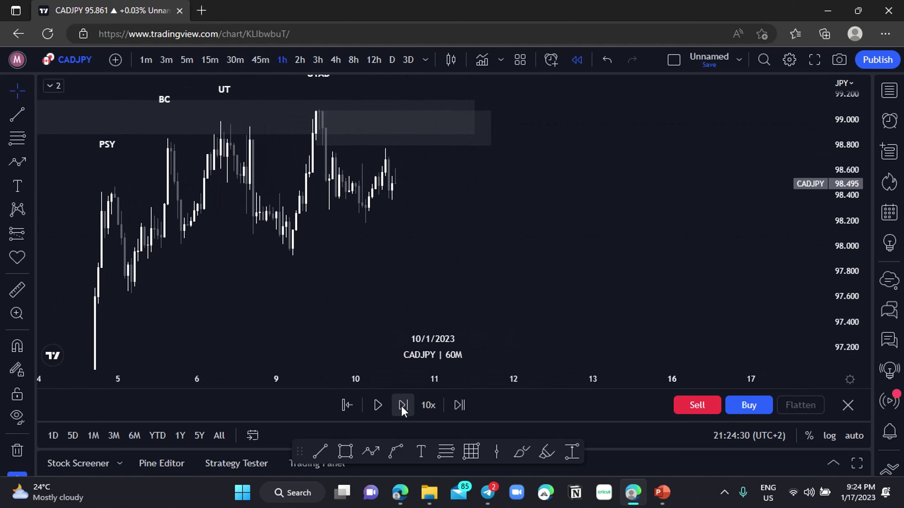
{"action": "left_click", "coordinate": [401, 405]}
{"action": "left_click", "coordinate": [401, 405]}
{"action": "left_click", "coordinate": [401, 405]}
{"action": "left_click", "coordinate": [401, 406]}
{"action": "left_click", "coordinate": [401, 406]}
{"action": "left_click", "coordinate": [403, 405]}
{"action": "left_click", "coordinate": [402, 406]}
{"action": "left_click", "coordinate": [402, 407]}
{"action": "left_click", "coordinate": [402, 407]}
{"action": "left_click", "coordinate": [402, 407]}
{"action": "left_click", "coordinate": [402, 407]}
{"action": "left_click", "coordinate": [403, 407]}
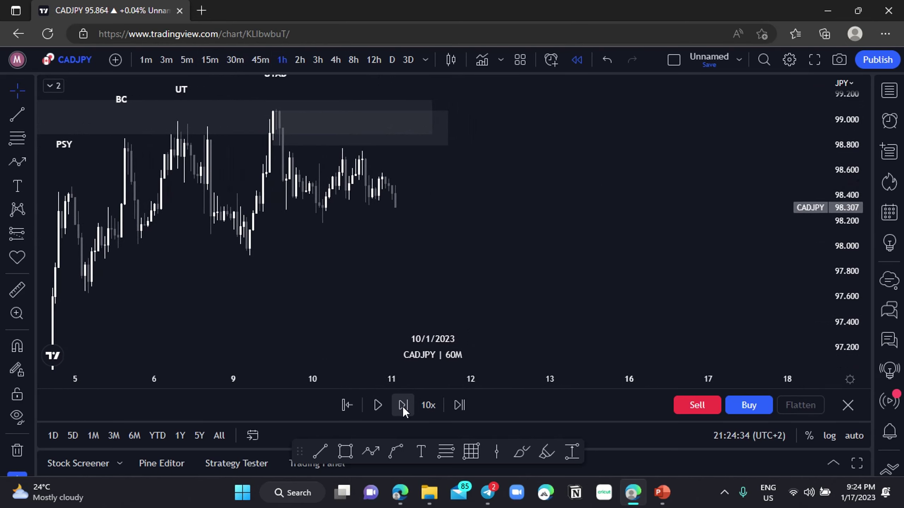
{"action": "left_click", "coordinate": [403, 407]}
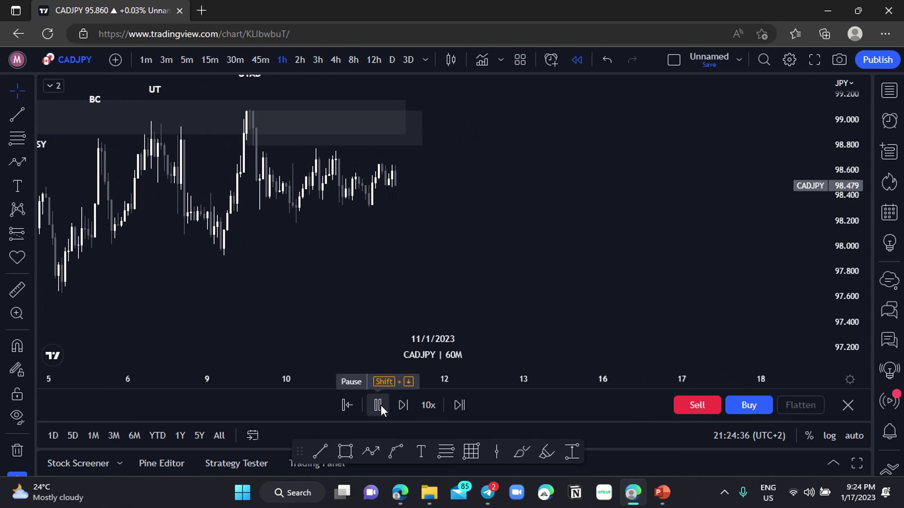
{"action": "left_click", "coordinate": [378, 405]}
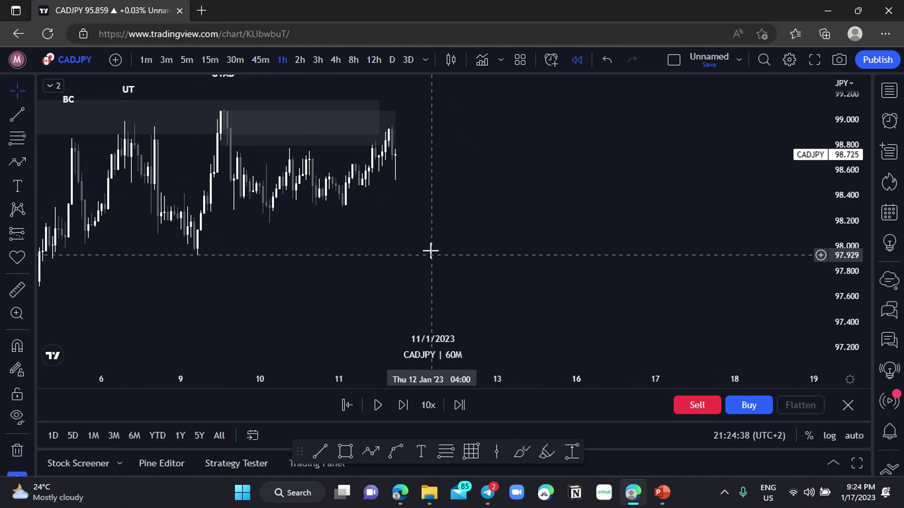
Extend the UTAD zone's end to early 12 January and shorten the older supply zone to end late on 9 January.
{"action": "left_click_drag", "start_coordinate": [395, 129], "coordinate": [422, 141]}
{"action": "left_click", "coordinate": [467, 183]}
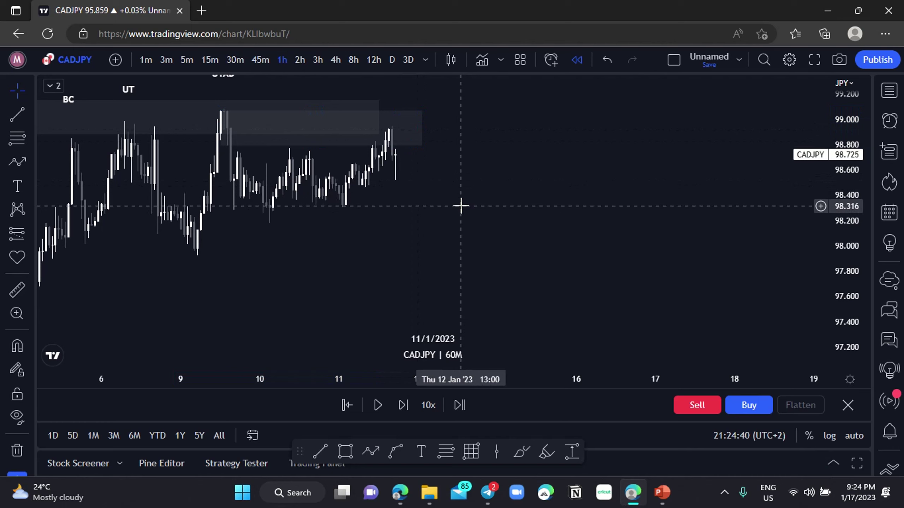
{"action": "scroll", "coordinate": [461, 206], "scroll_direction": "down", "scroll_amount": 1}
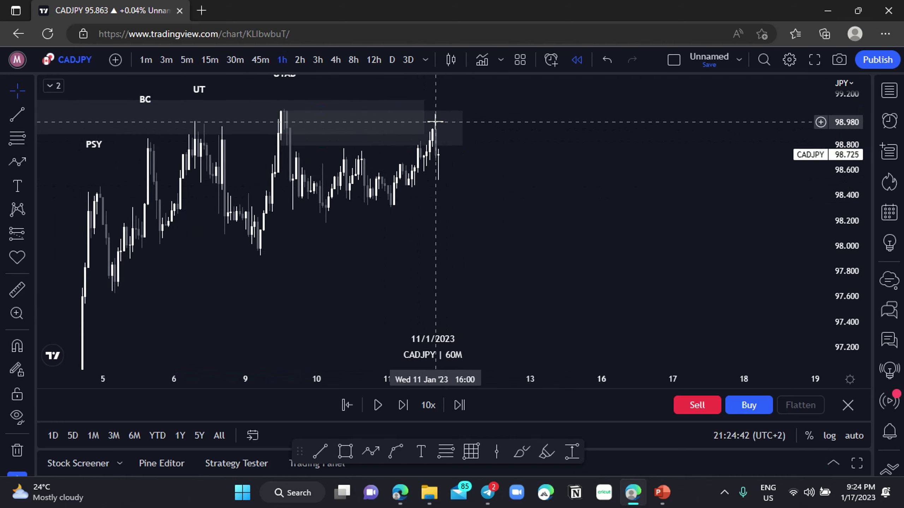
{"action": "left_click_drag", "start_coordinate": [426, 115], "coordinate": [304, 116]}
{"action": "left_click", "coordinate": [486, 299]}
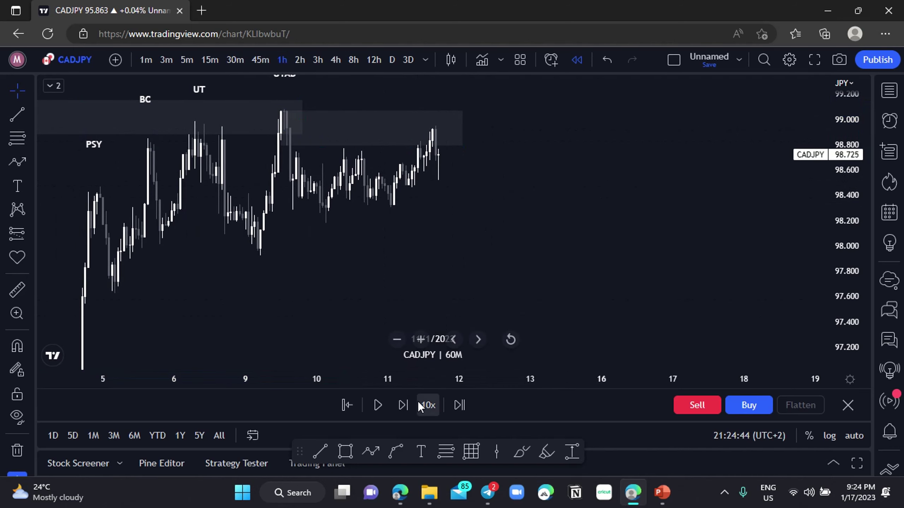
Run the replay into 12 January and inspect the price reaction from the UTAD zone.
{"action": "left_click", "coordinate": [377, 405]}
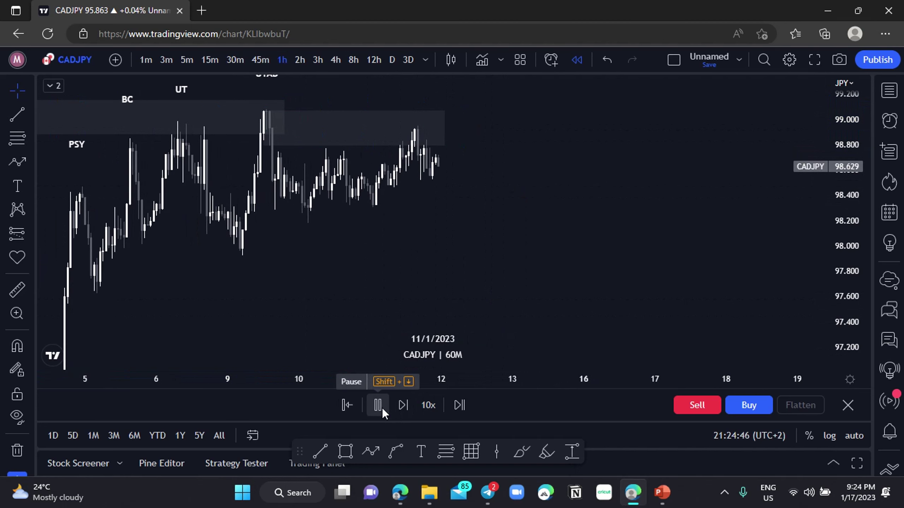
{"action": "left_click", "coordinate": [382, 409]}
{"action": "scroll", "coordinate": [448, 267], "scroll_direction": "down", "scroll_amount": 2}
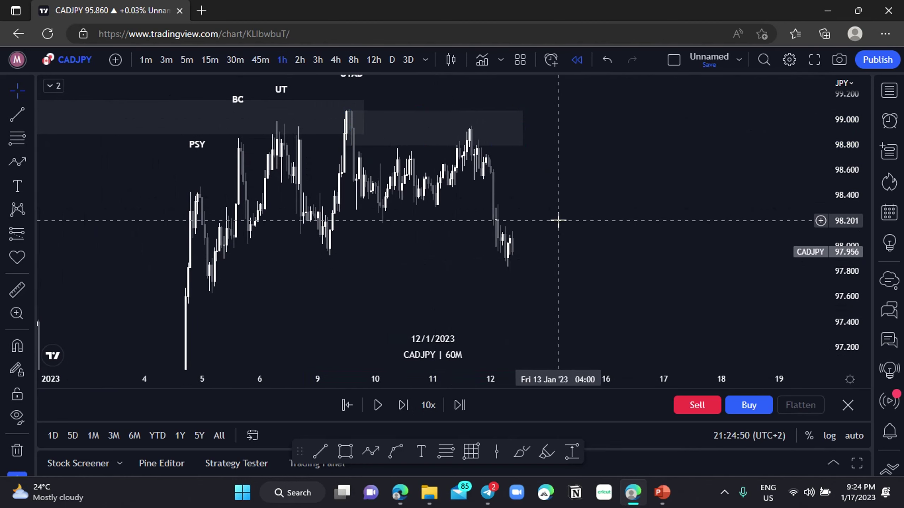
{"action": "scroll", "coordinate": [558, 221], "scroll_direction": "up", "scroll_amount": 1}
{"action": "scroll", "coordinate": [557, 220], "scroll_direction": "up", "scroll_amount": 2}
{"action": "left_click_drag", "start_coordinate": [483, 217], "coordinate": [559, 234]}
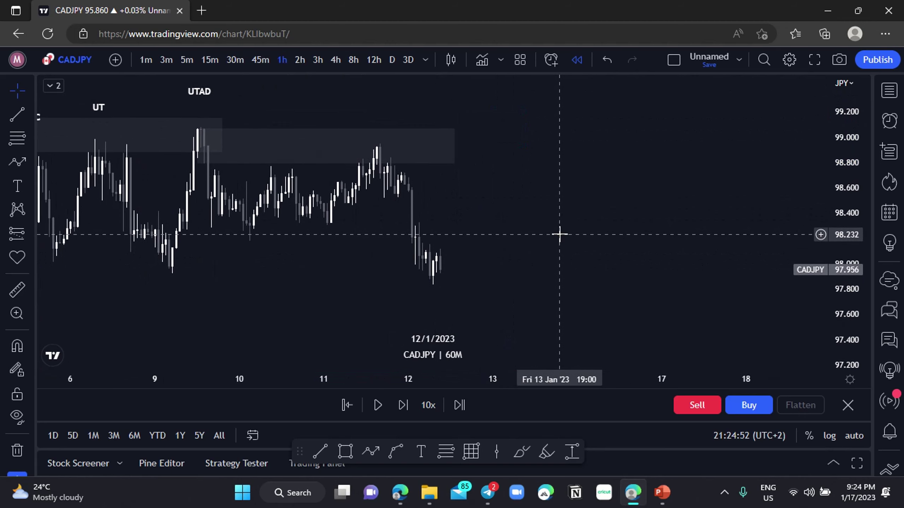
{"action": "scroll", "coordinate": [555, 234], "scroll_direction": "down", "scroll_amount": 1}
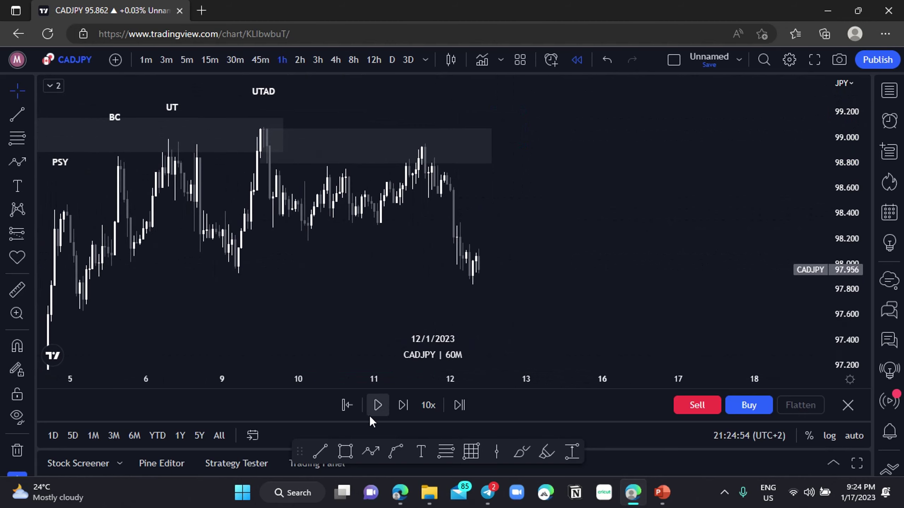
Rewind the replay to 11 January 18:00, just after price tests the UTAD zone.
{"action": "left_click", "coordinate": [349, 406]}
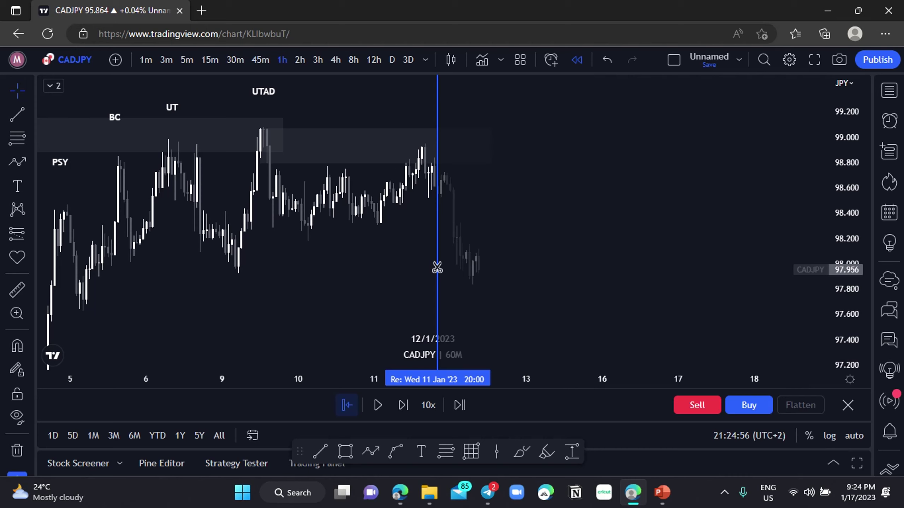
{"action": "left_click", "coordinate": [440, 268]}
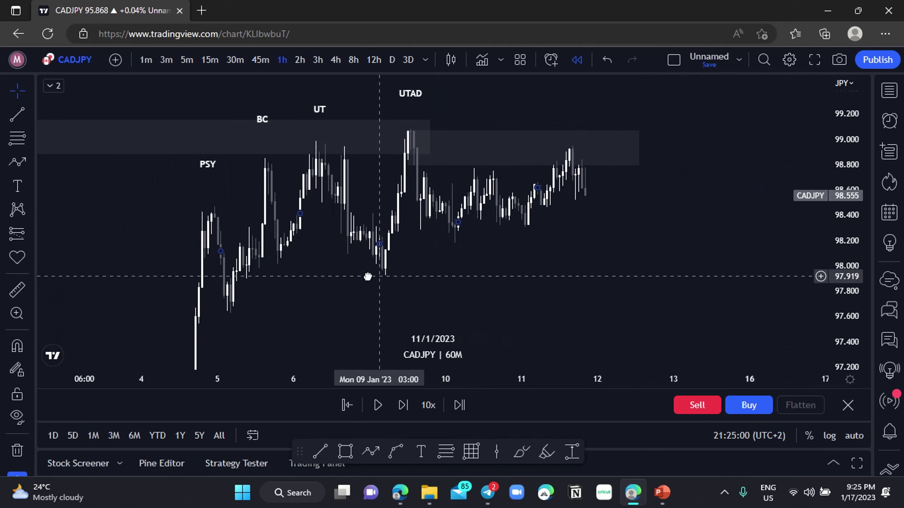
{"action": "left_click", "coordinate": [347, 405]}
{"action": "left_click", "coordinate": [566, 253]}
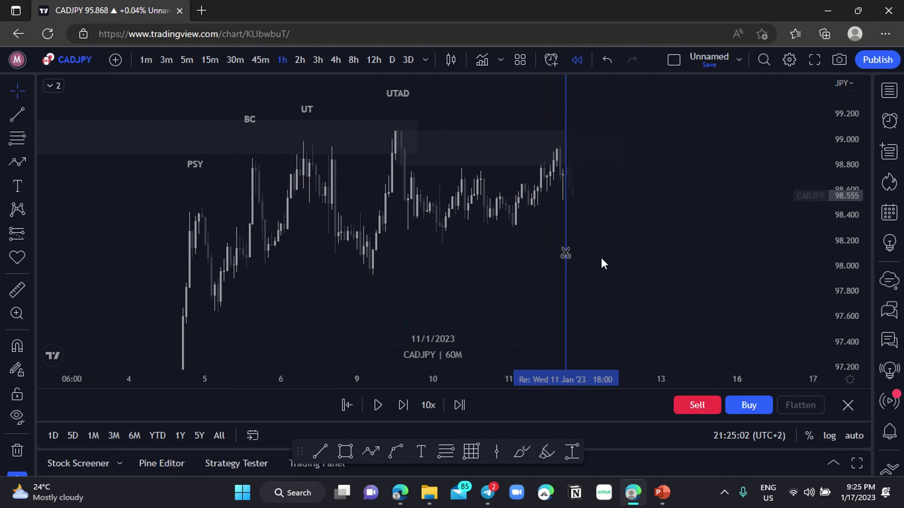
Switch the chart to the 5-minute timeframe and frame the 11 January price action at the UTAD zone.
{"action": "left_click_drag", "start_coordinate": [491, 264], "coordinate": [318, 268]}
{"action": "left_click", "coordinate": [186, 59]}
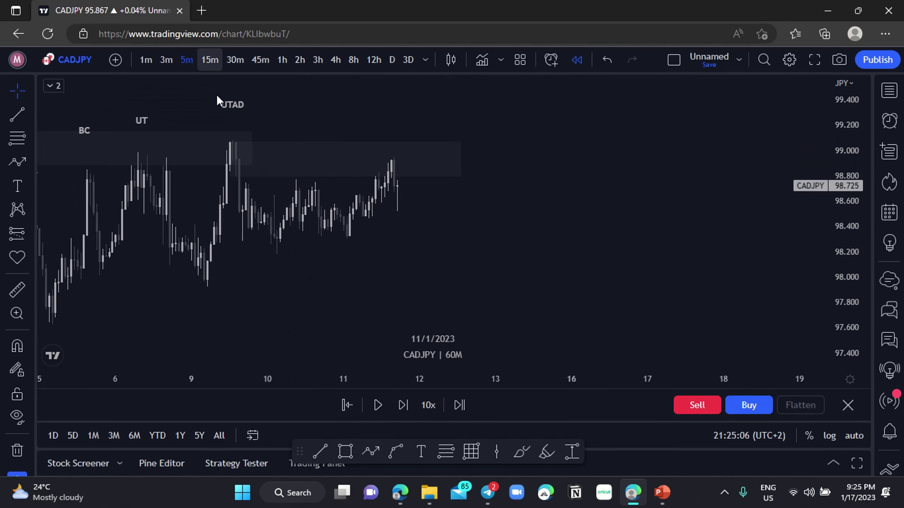
{"action": "left_click", "coordinate": [513, 343]}
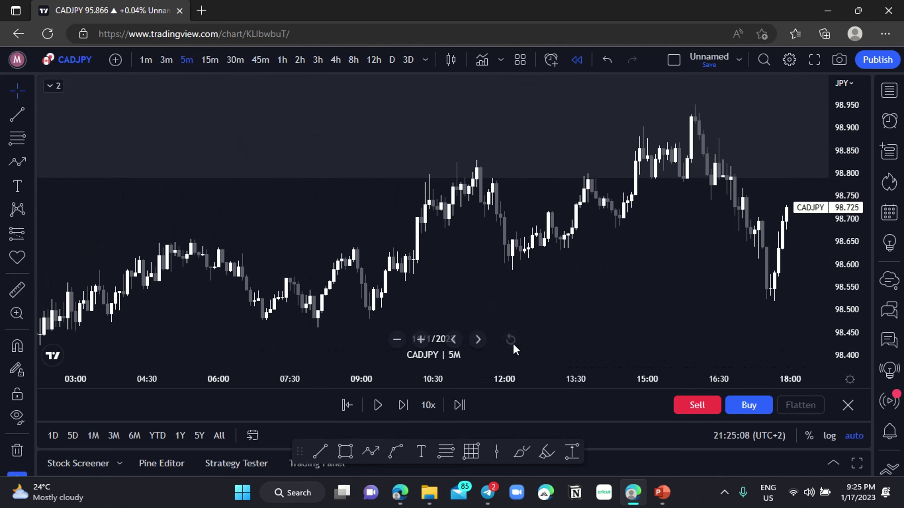
{"action": "scroll", "coordinate": [539, 278], "scroll_direction": "down", "scroll_amount": 3}
{"action": "left_click_drag", "start_coordinate": [614, 261], "coordinate": [435, 264]}
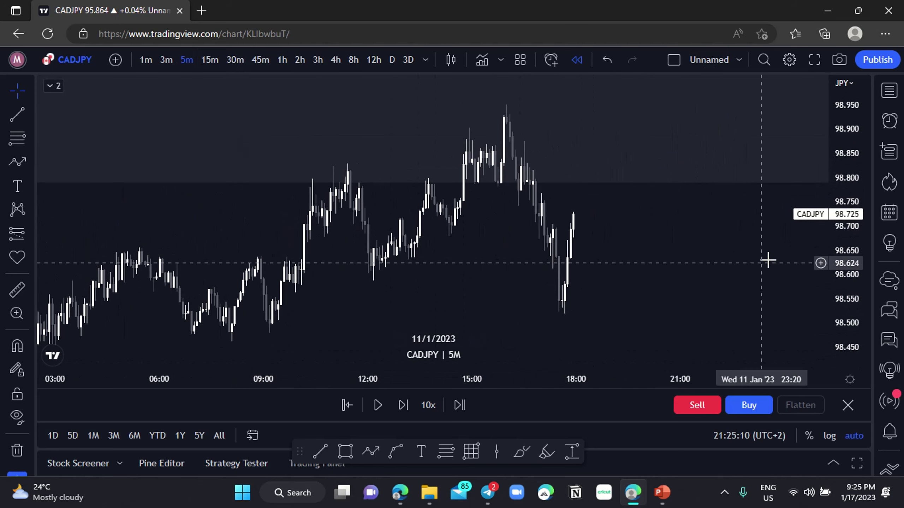
{"action": "left_click_drag", "start_coordinate": [639, 290], "coordinate": [583, 293]}
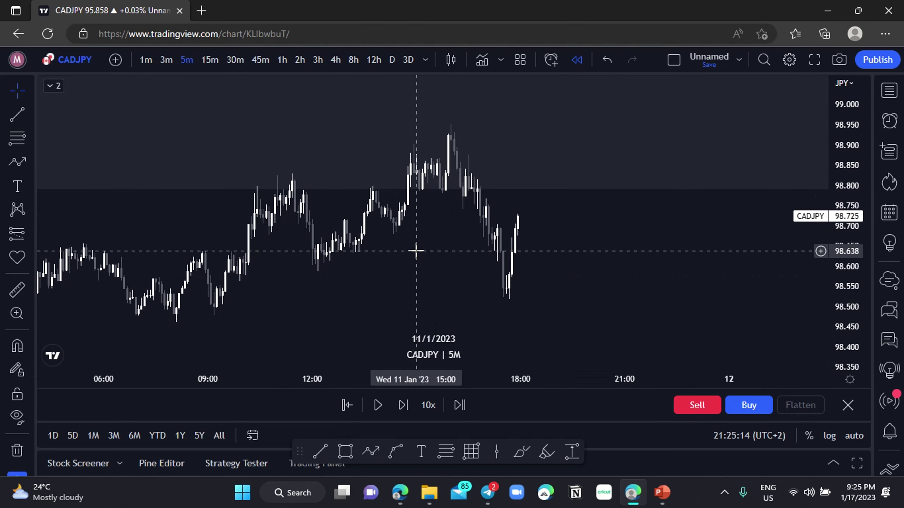
Draw horizontal trend lines on 11 January at 98.833 from 11:25 to 14:45 and at 98.586 from 12:10 to 17:30.
{"action": "left_click", "coordinate": [16, 115]}
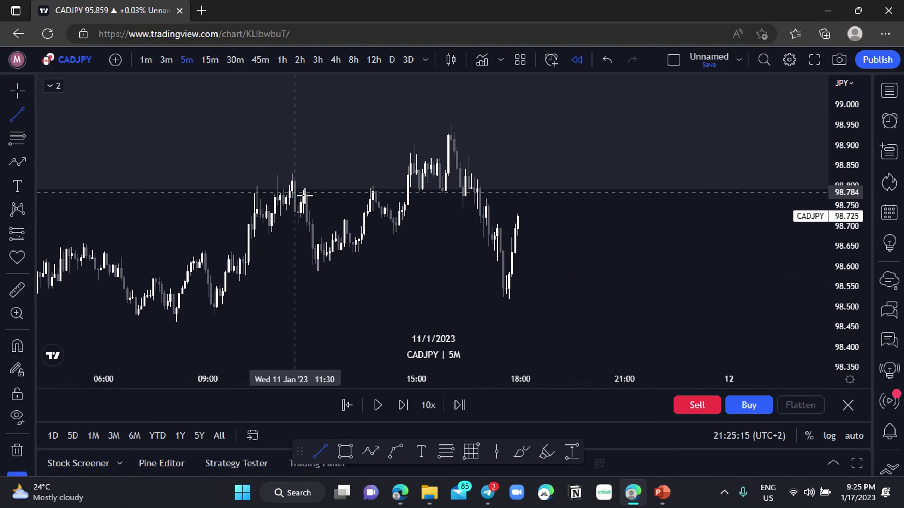
{"action": "left_click", "coordinate": [292, 173]}
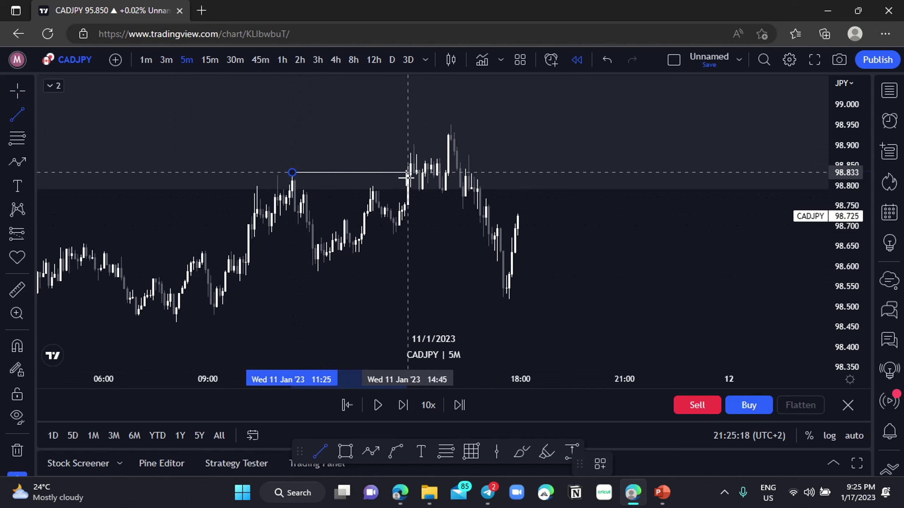
{"action": "left_click", "coordinate": [408, 174]}
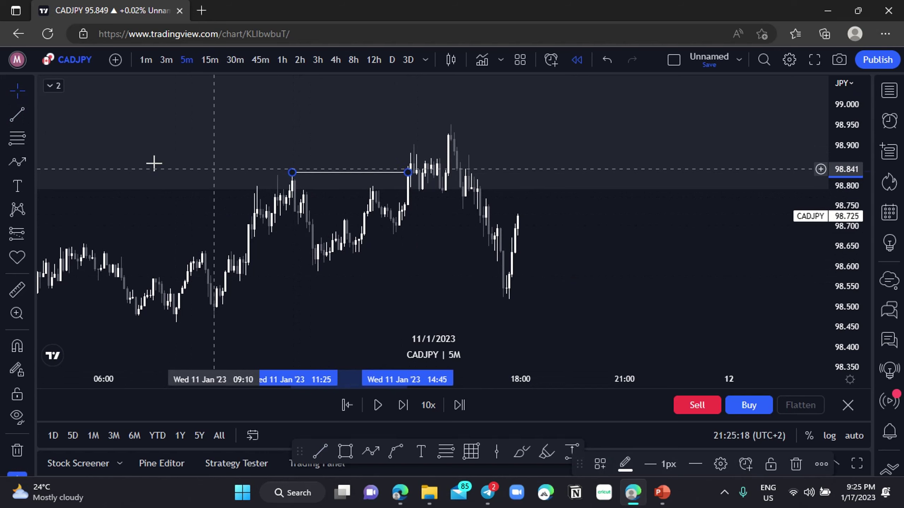
{"action": "left_click", "coordinate": [326, 274]}
{"action": "left_click", "coordinate": [503, 272]}
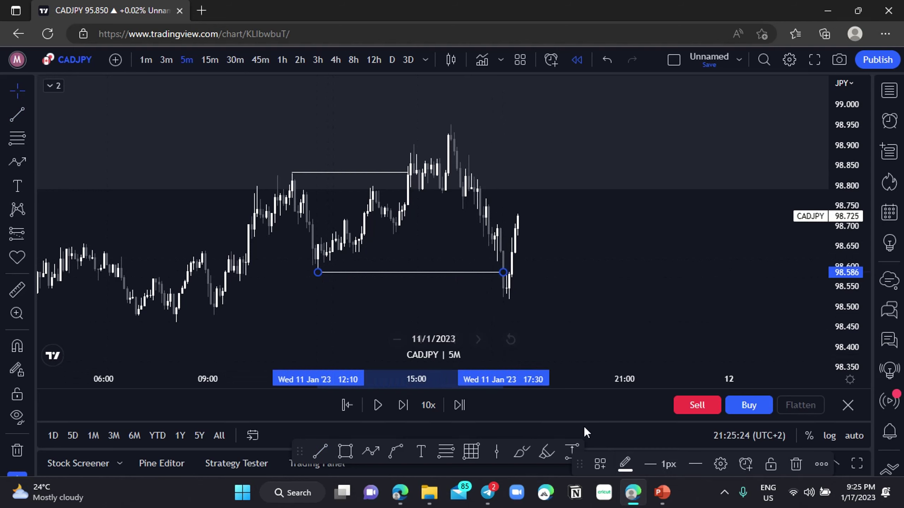
{"action": "left_click", "coordinate": [603, 457]}
{"action": "scroll", "coordinate": [449, 326], "scroll_direction": "down", "scroll_amount": 5}
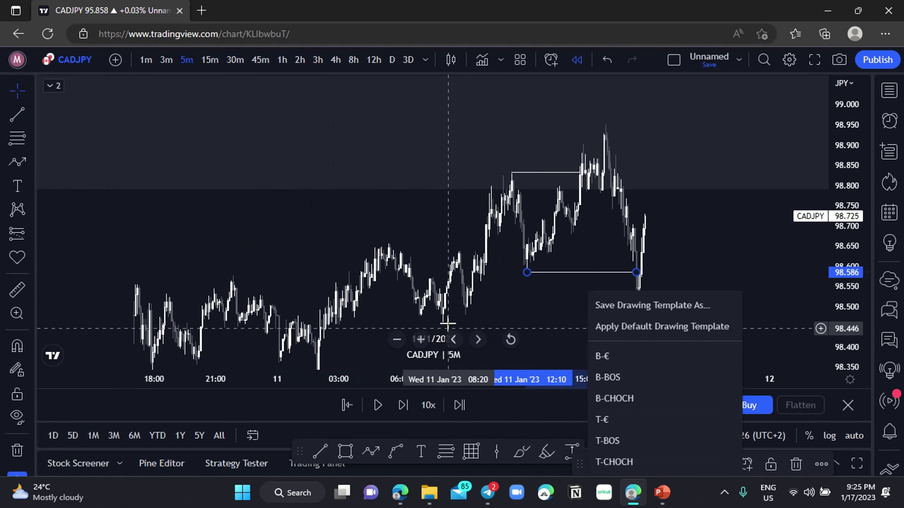
{"action": "left_click_drag", "start_coordinate": [751, 248], "coordinate": [737, 214]}
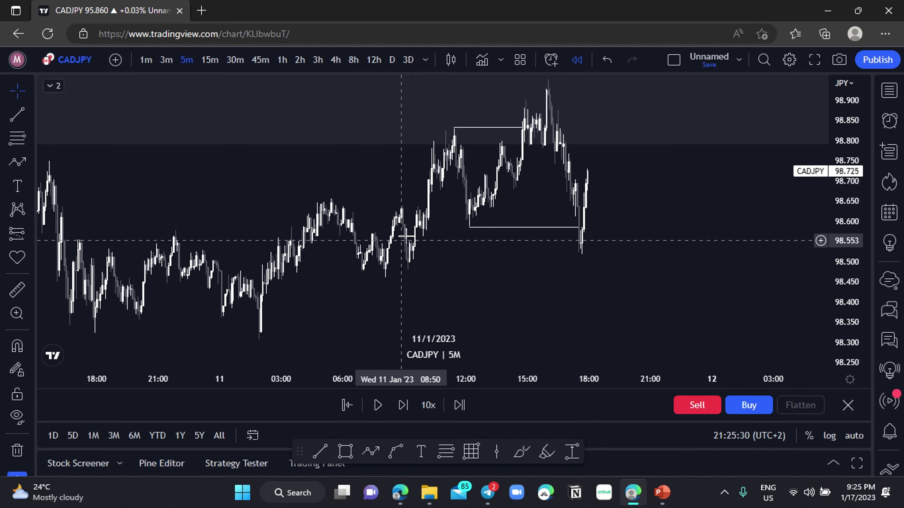
Apply the T-BOS template to the 98.833 trend line and the B-CHOCH template to the 98.586 trend line.
{"action": "left_click_drag", "start_coordinate": [635, 161], "coordinate": [526, 239]}
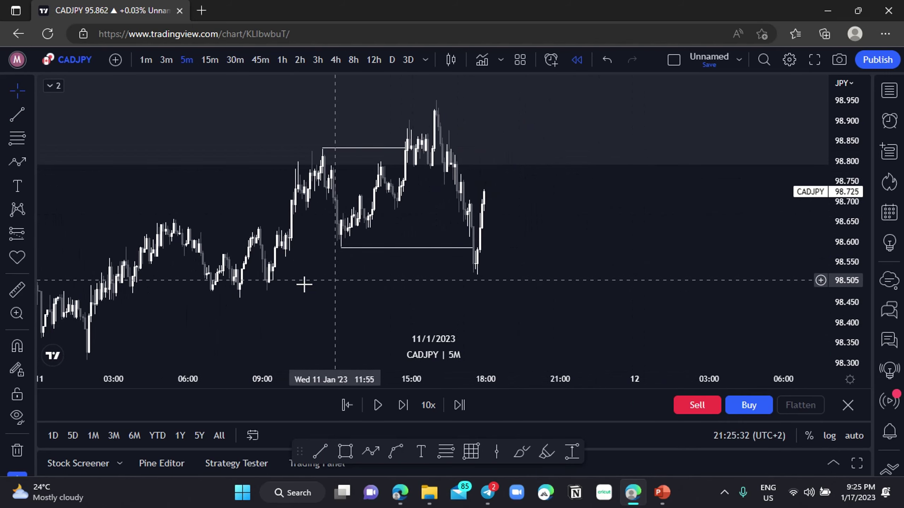
{"action": "scroll", "coordinate": [154, 308], "scroll_direction": "down", "scroll_amount": 1}
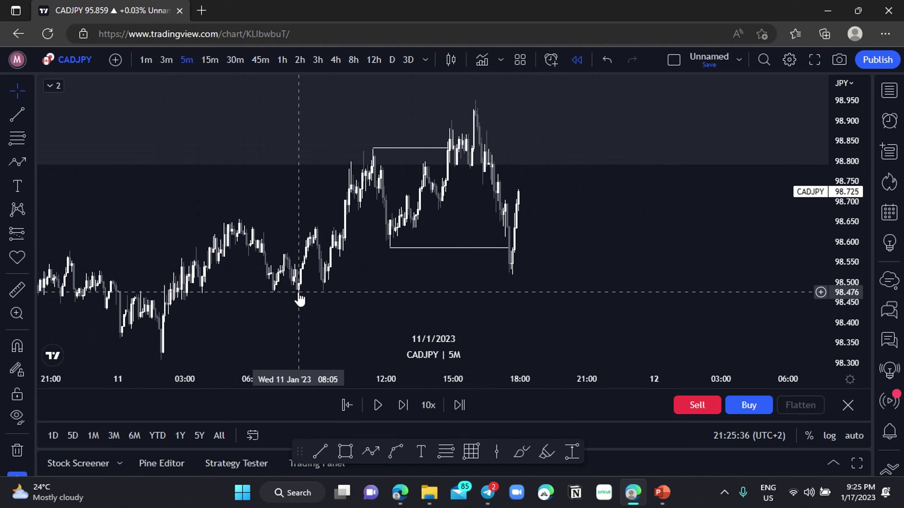
{"action": "scroll", "coordinate": [623, 213], "scroll_direction": "up", "scroll_amount": 2}
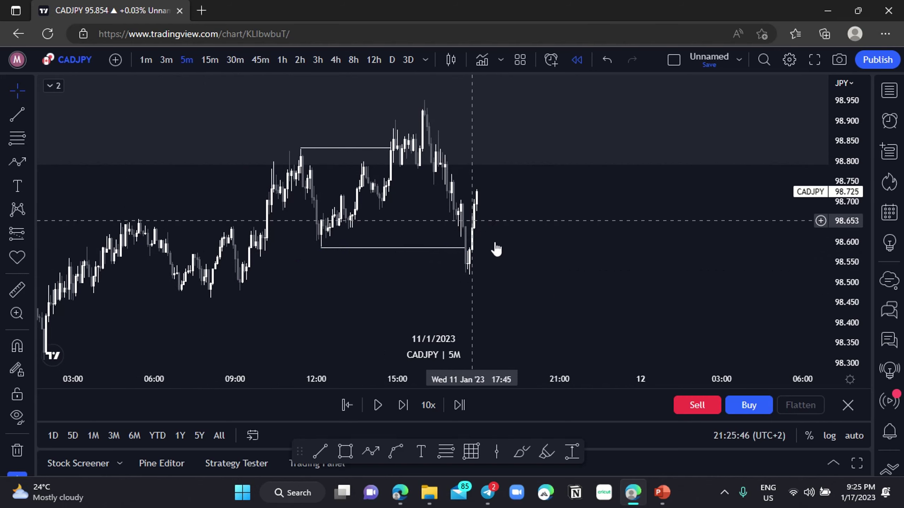
{"action": "left_click", "coordinate": [339, 149]}
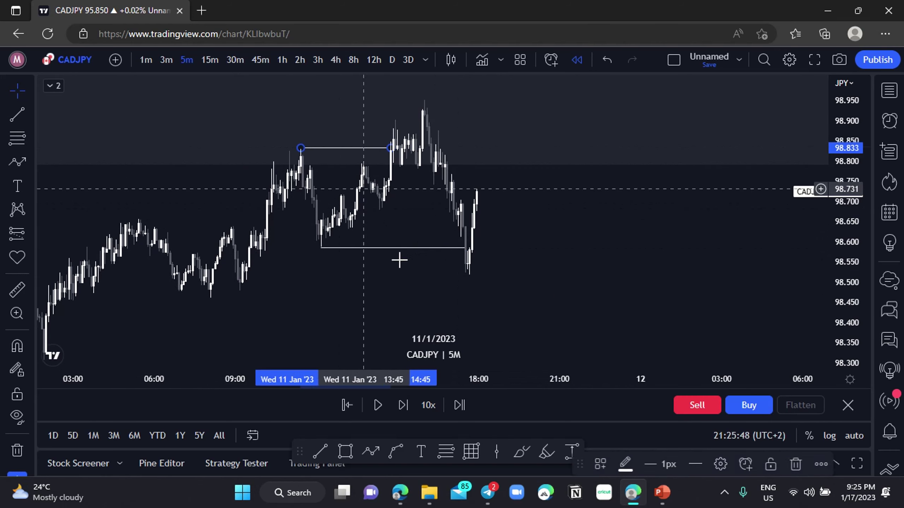
{"action": "left_click", "coordinate": [603, 463]}
{"action": "left_click", "coordinate": [623, 440]}
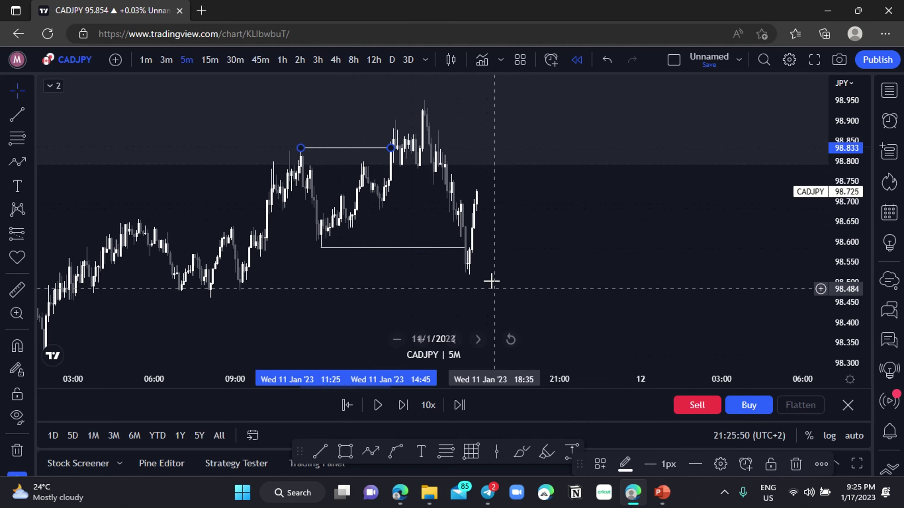
{"action": "left_click", "coordinate": [461, 247]}
{"action": "left_click", "coordinate": [602, 455]}
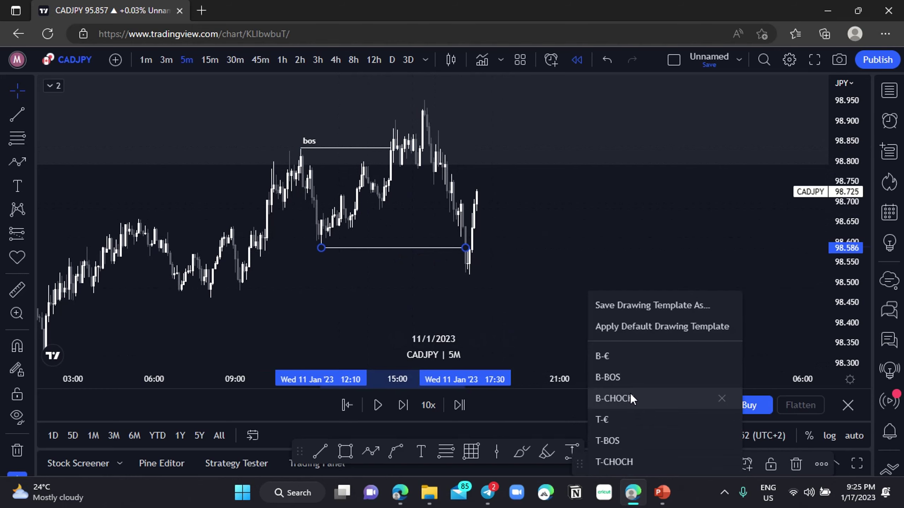
{"action": "left_click", "coordinate": [631, 397]}
Draw a supply rectangle from the 11 January 16:00 swing high, spanning about 98.871 to 98.953 and extending to about 23:35.
{"action": "scroll", "coordinate": [566, 272], "scroll_direction": "up", "scroll_amount": 2}
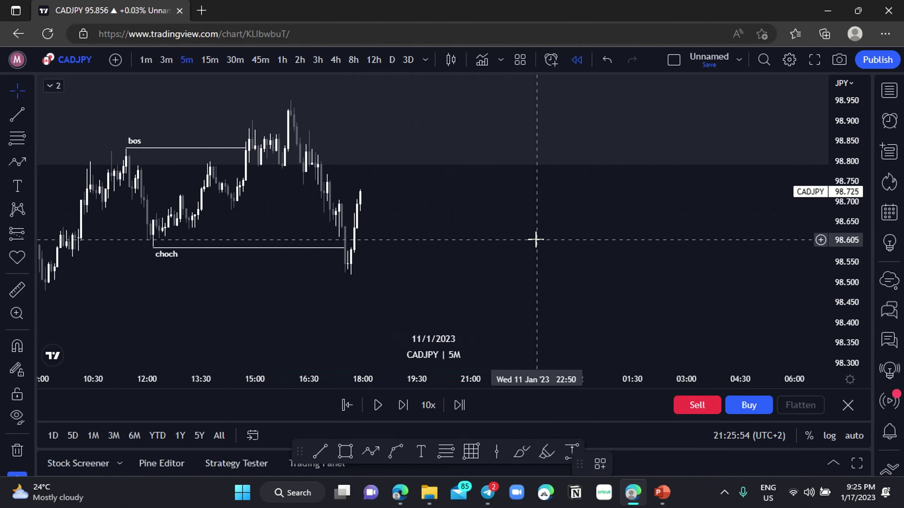
{"action": "left_click_drag", "start_coordinate": [477, 210], "coordinate": [526, 219]}
{"action": "left_click_drag", "start_coordinate": [857, 228], "coordinate": [859, 250]}
{"action": "scroll", "coordinate": [591, 262], "scroll_direction": "right", "scroll_amount": 3}
{"action": "scroll", "coordinate": [591, 263], "scroll_direction": "left", "scroll_amount": 3}
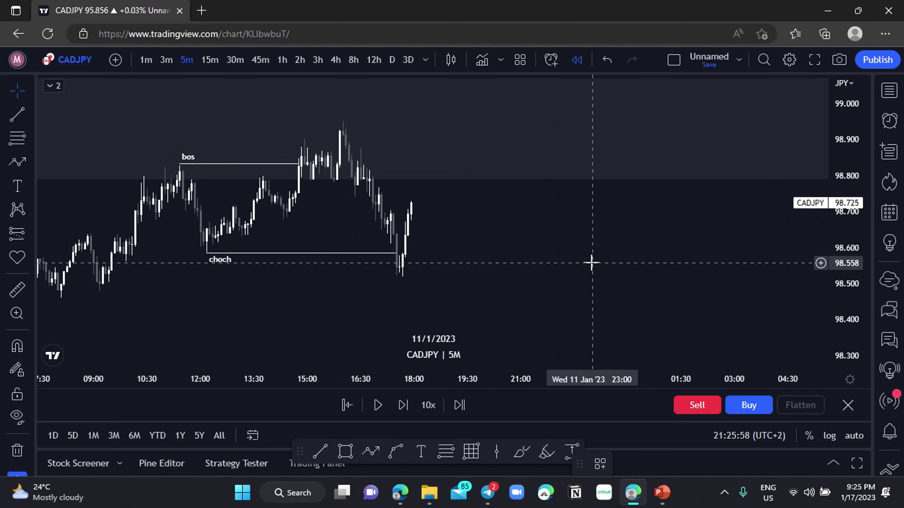
{"action": "scroll", "coordinate": [556, 254], "scroll_direction": "right", "scroll_amount": 3}
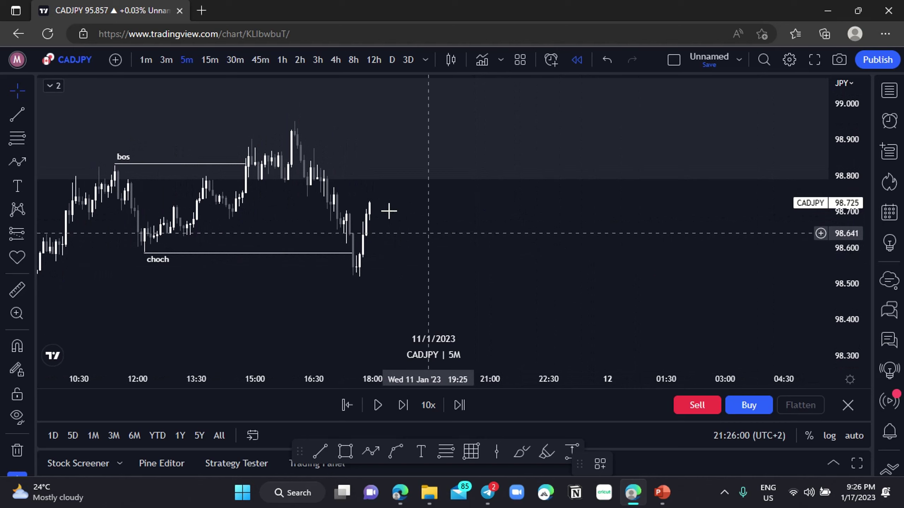
{"action": "left_click", "coordinate": [346, 450]}
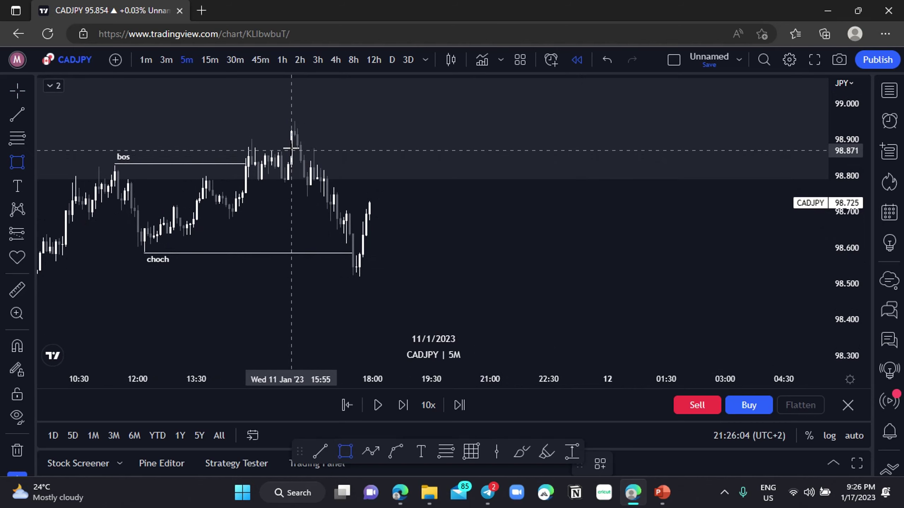
{"action": "mouse_move", "coordinate": [295, 151]}
{"action": "left_mouse_down"}
{"action": "mouse_move", "coordinate": [393, 121]}
{"action": "mouse_move", "coordinate": [590, 169]}
{"action": "left_mouse_up"}
{"action": "left_click", "coordinate": [579, 210]}
{"action": "left_click_drag", "start_coordinate": [843, 210], "coordinate": [843, 230]}
{"action": "scroll", "coordinate": [759, 242], "scroll_direction": "down", "scroll_amount": 1}
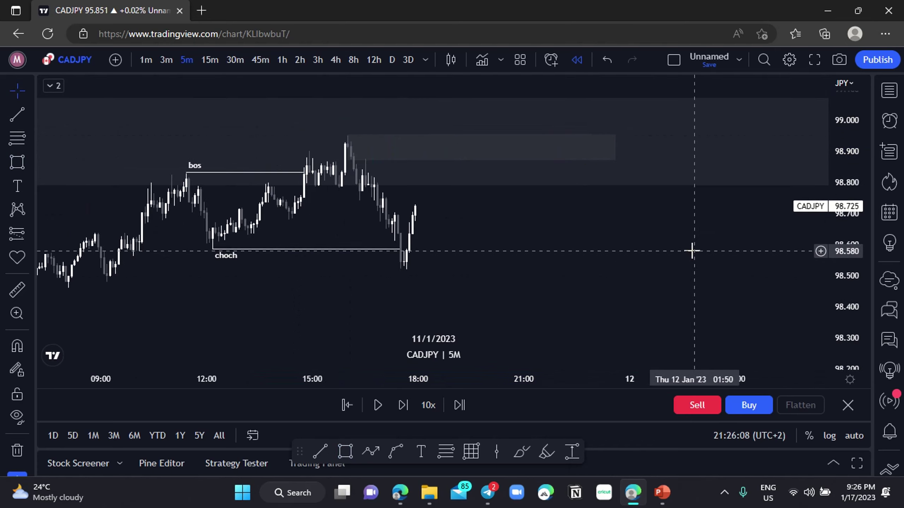
Sketch a projected path from current price up to about 98.91 inside the supply rectangle and down to about 98.34, and delete it.
{"action": "left_click_drag", "start_coordinate": [692, 252], "coordinate": [667, 245]}
{"action": "left_click", "coordinate": [364, 451]}
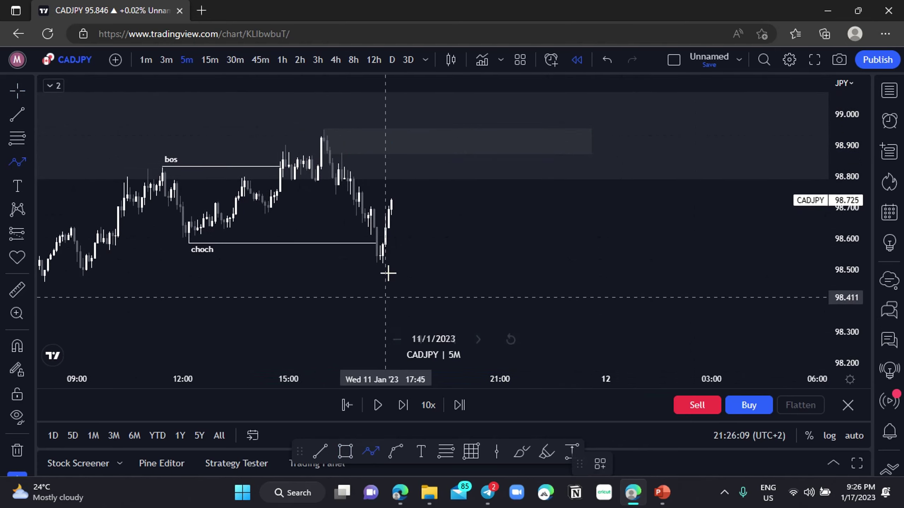
{"action": "left_click", "coordinate": [388, 198]}
{"action": "left_click", "coordinate": [423, 143]}
{"action": "left_click", "coordinate": [497, 320]}
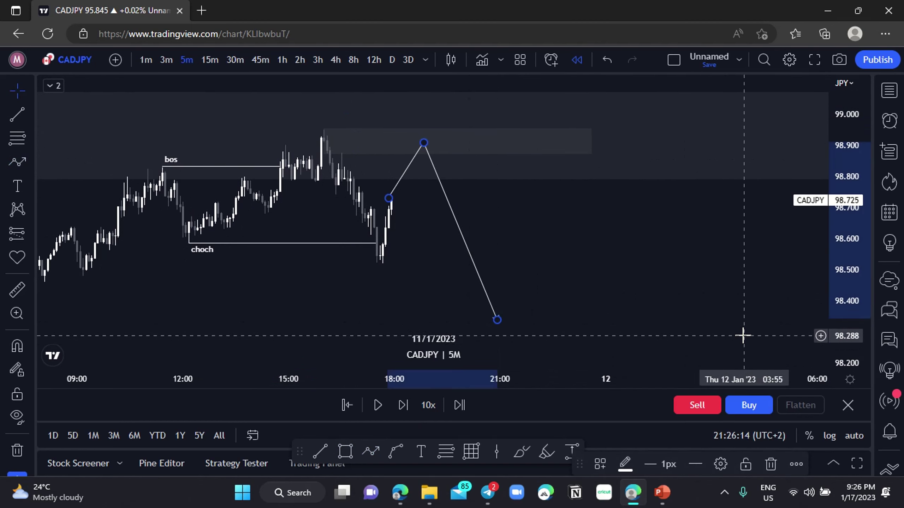
{"action": "scroll", "coordinate": [621, 269], "scroll_direction": "down", "scroll_amount": 1}
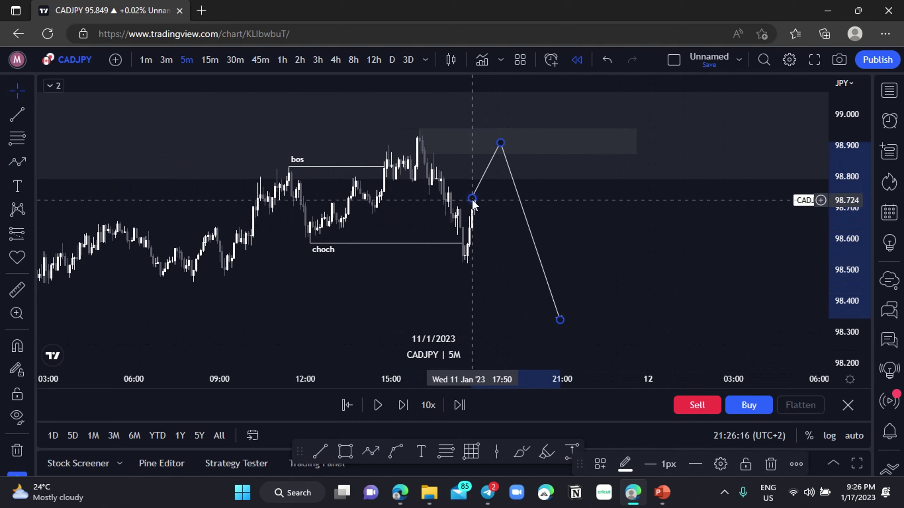
{"action": "left_click_drag", "start_coordinate": [472, 198], "coordinate": [480, 186]}
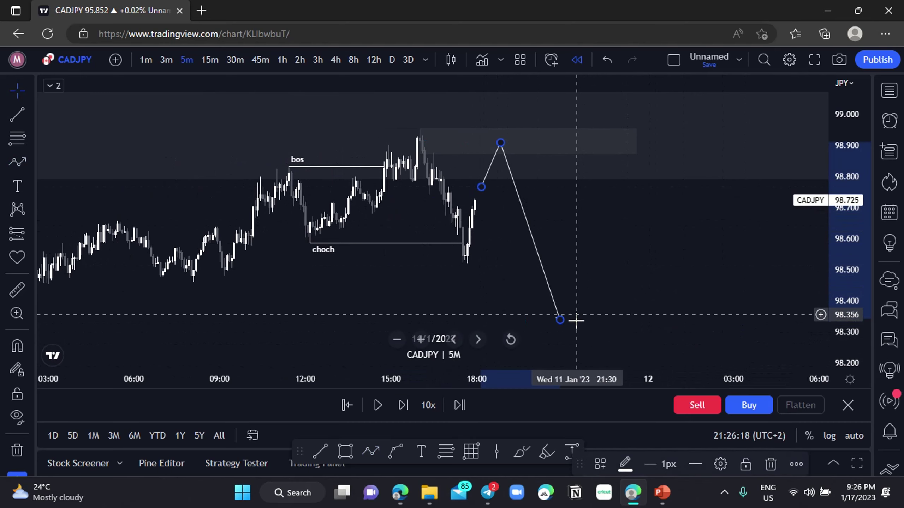
{"action": "key", "text": "Delete"}
Play the replay forward from 11 January 18:00 into the early hours of 12 January and pause it.
{"action": "left_click_drag", "start_coordinate": [637, 271], "coordinate": [544, 268]}
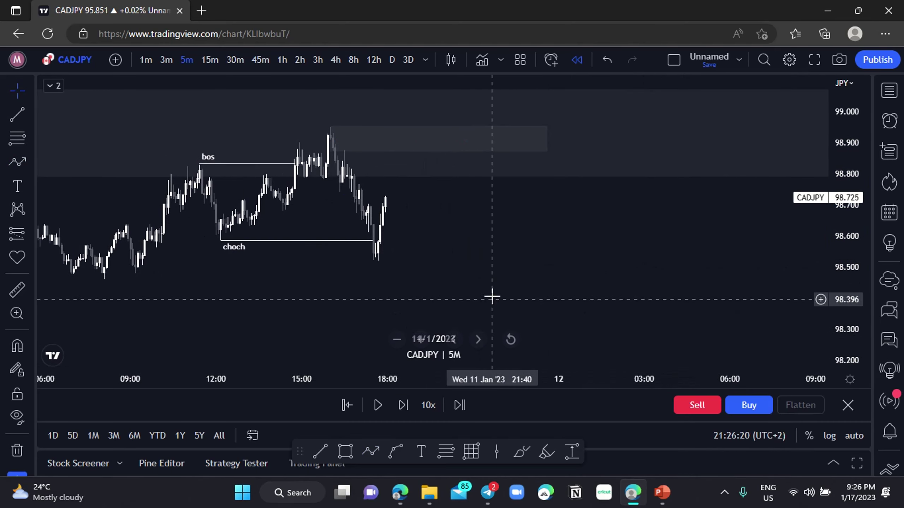
{"action": "left_click_drag", "start_coordinate": [488, 297], "coordinate": [505, 309]}
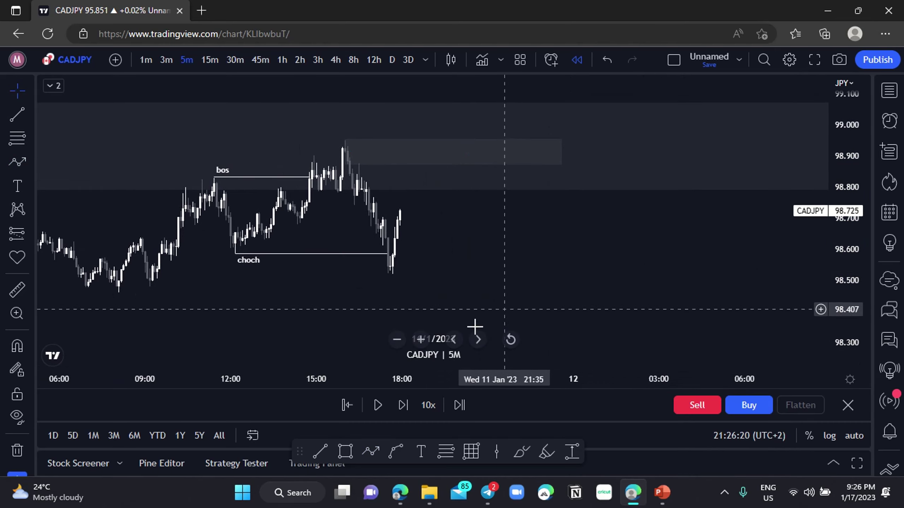
{"action": "left_click", "coordinate": [383, 404]}
{"action": "left_click", "coordinate": [382, 404]}
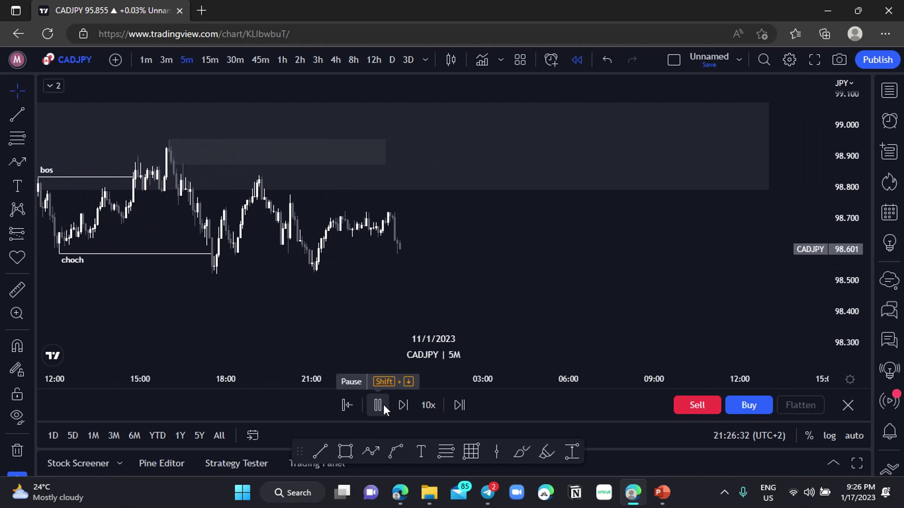
{"action": "left_click", "coordinate": [383, 404]}
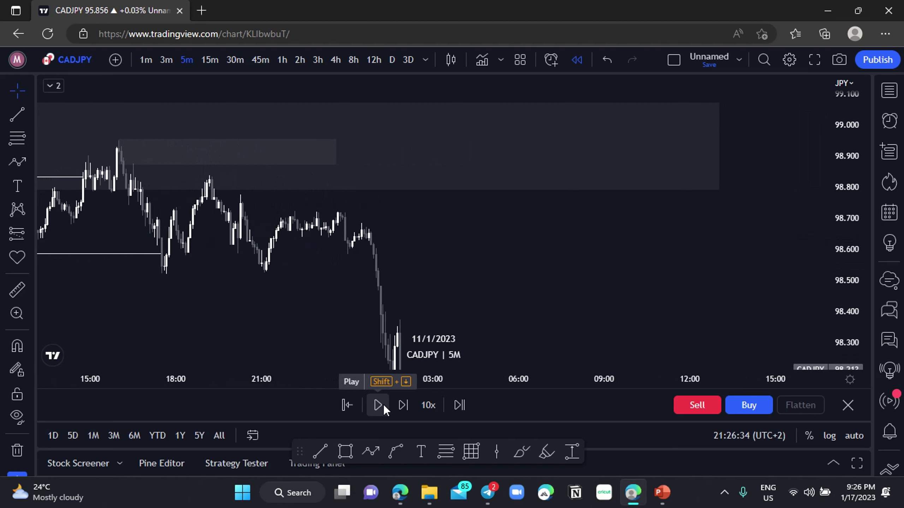
Examine how price moves relative to the 5-minute supply rectangle between 11 January 18:00 and early 12 January.
{"action": "left_click_drag", "start_coordinate": [451, 276], "coordinate": [652, 252]}
{"action": "left_click_drag", "start_coordinate": [855, 173], "coordinate": [855, 226]}
{"action": "scroll", "coordinate": [620, 261], "scroll_direction": "down", "scroll_amount": 1}
{"action": "scroll", "coordinate": [498, 282], "scroll_direction": "down", "scroll_amount": 1}
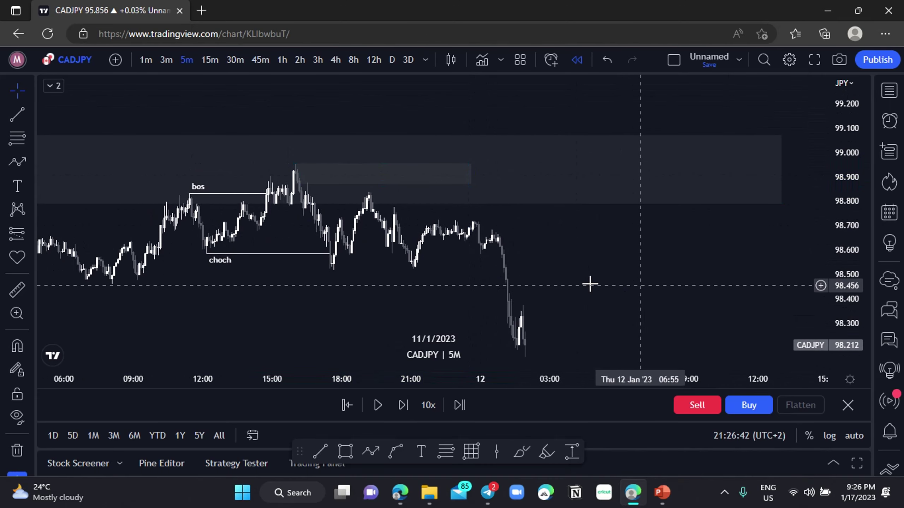
{"action": "left_click", "coordinate": [472, 182]}
{"action": "left_click_drag", "start_coordinate": [837, 289], "coordinate": [836, 246]}
{"action": "left_click_drag", "start_coordinate": [667, 274], "coordinate": [599, 229]}
{"action": "left_click", "coordinate": [426, 143]}
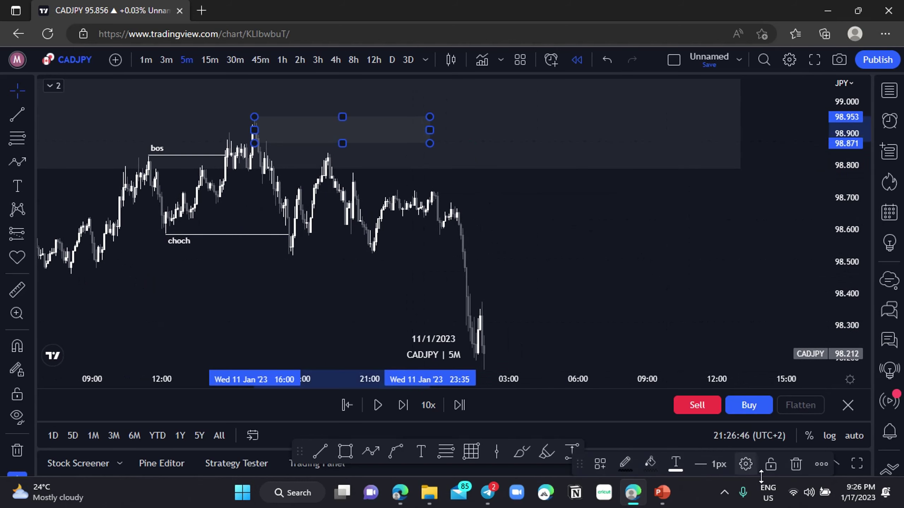
Rewind the replay to 11 January 18:50, during the pullback towards the supply rectangle.
{"action": "left_click", "coordinate": [345, 405]}
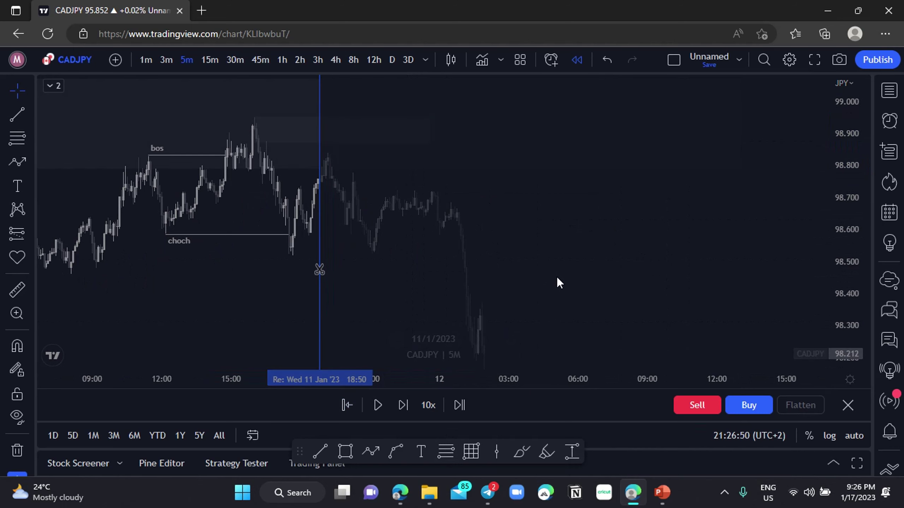
{"action": "left_click", "coordinate": [598, 284]}
{"action": "left_click_drag", "start_coordinate": [661, 291], "coordinate": [341, 297]}
{"action": "scroll", "coordinate": [531, 185], "scroll_direction": "down", "scroll_amount": 2}
{"action": "left_click_drag", "start_coordinate": [594, 238], "coordinate": [479, 237]}
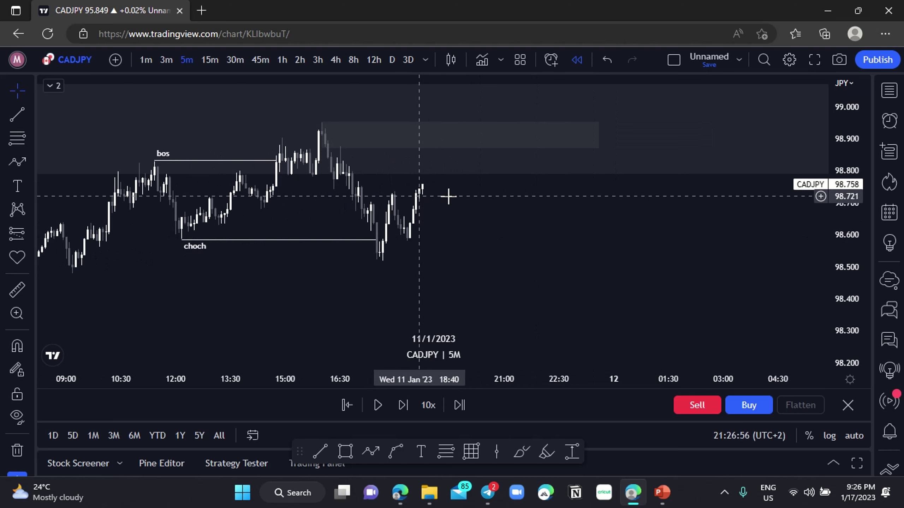
{"action": "scroll", "coordinate": [442, 249], "scroll_direction": "down", "scroll_amount": 1}
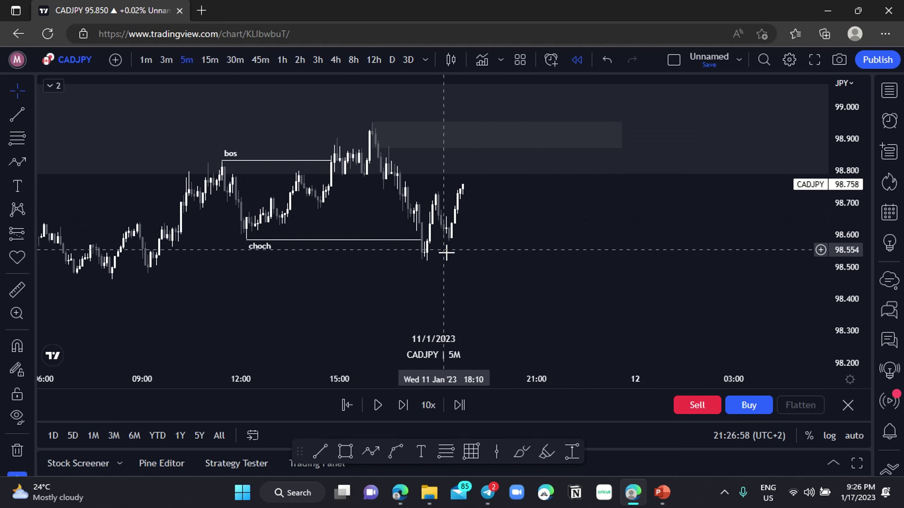
{"action": "left_click_drag", "start_coordinate": [470, 280], "coordinate": [401, 281]}
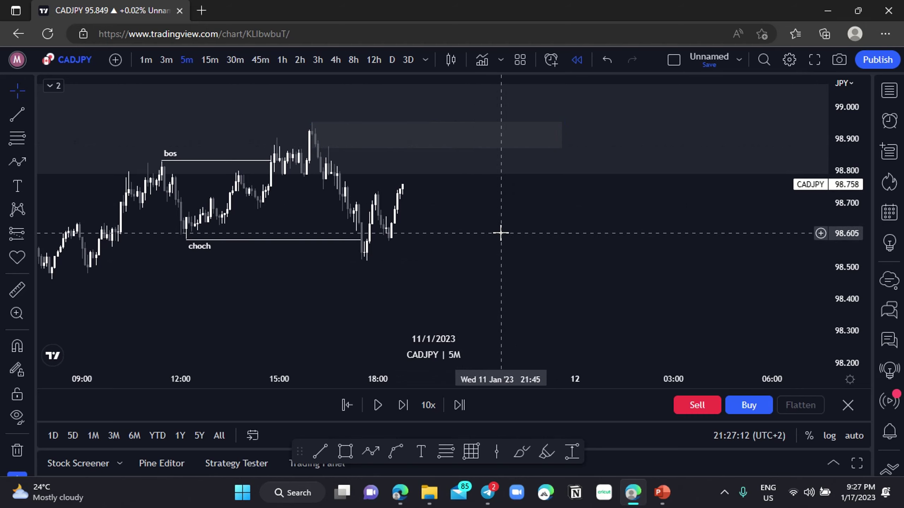
Draw a Fibonacci retracement from the swing high at 98.948 to the swing low at 98.521, extending it to 22:20.
{"action": "left_click_drag", "start_coordinate": [544, 222], "coordinate": [500, 215]}
{"action": "left_click_drag", "start_coordinate": [482, 274], "coordinate": [526, 276]}
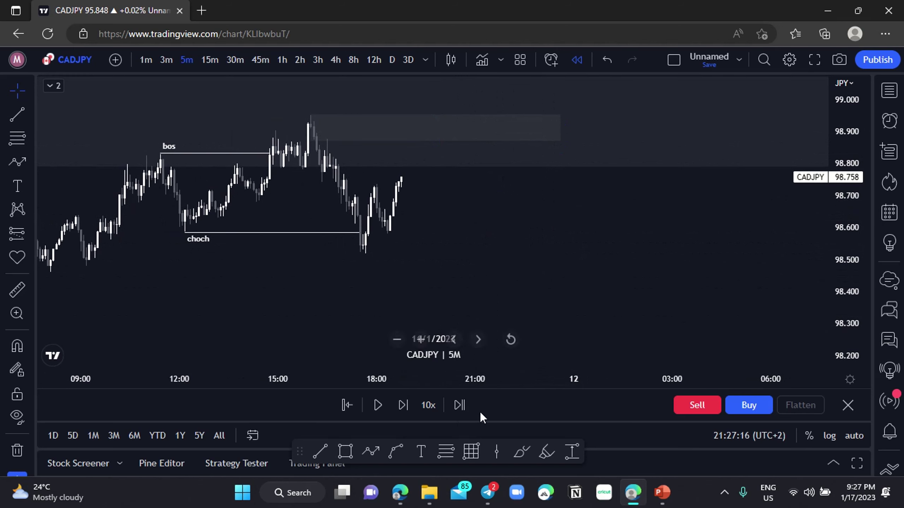
{"action": "left_click", "coordinate": [451, 452]}
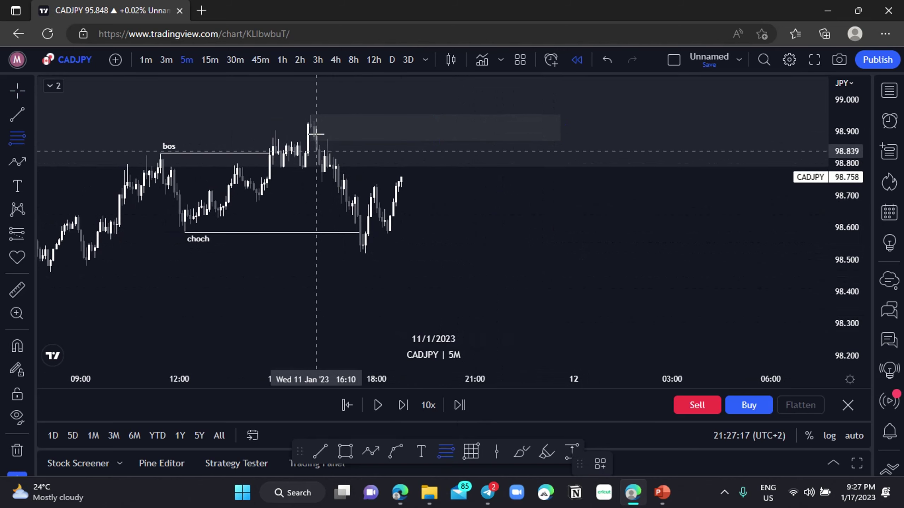
{"action": "left_click", "coordinate": [307, 116]}
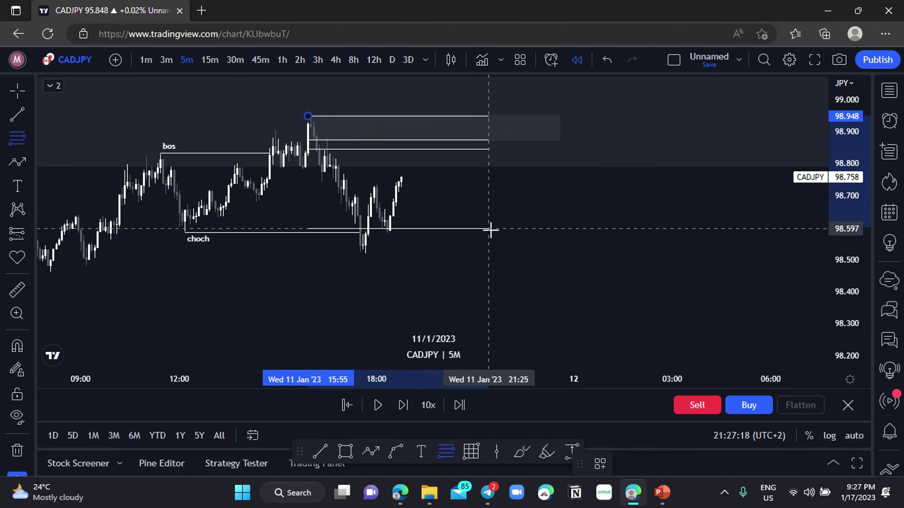
{"action": "left_click", "coordinate": [518, 253]}
Draw a rectangle between the two inner Fibonacci levels, from 98.820 to 98.860 and 16:25 to 23:15, and delete the retracement.
{"action": "left_click", "coordinate": [345, 451]}
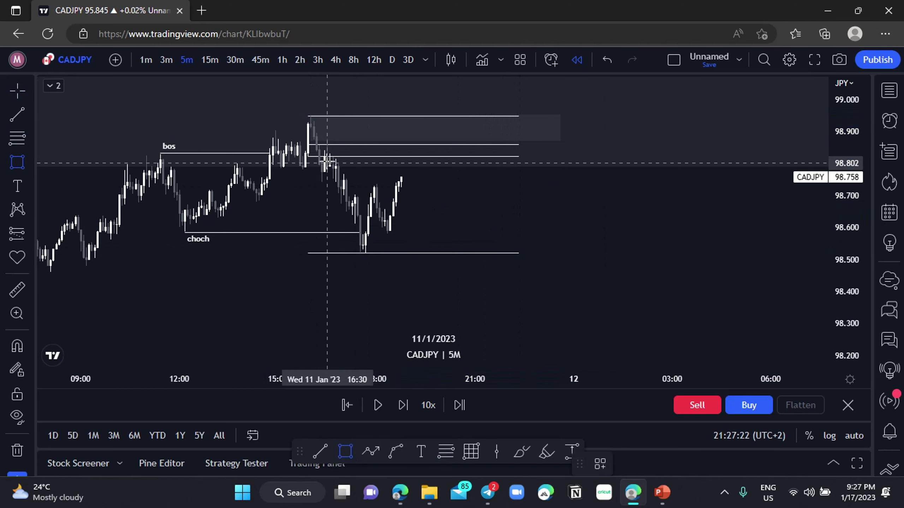
{"action": "left_click", "coordinate": [324, 157]}
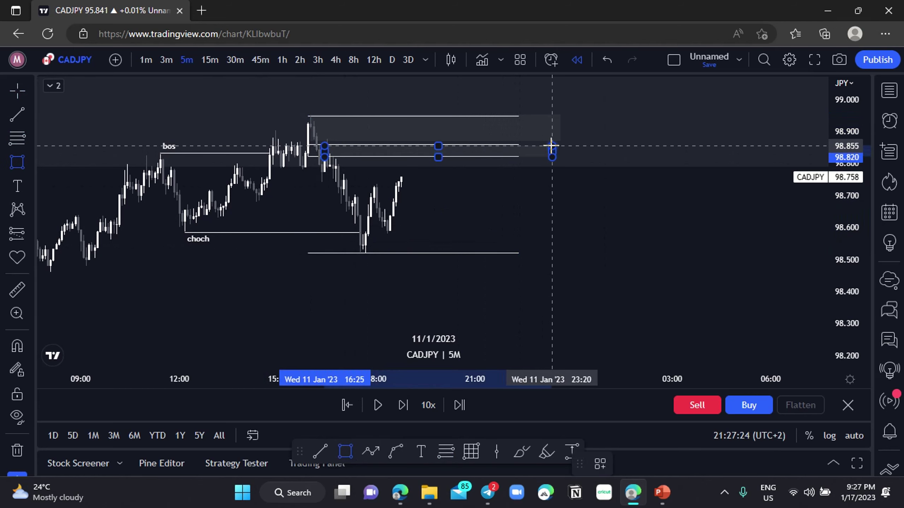
{"action": "left_click", "coordinate": [549, 144]}
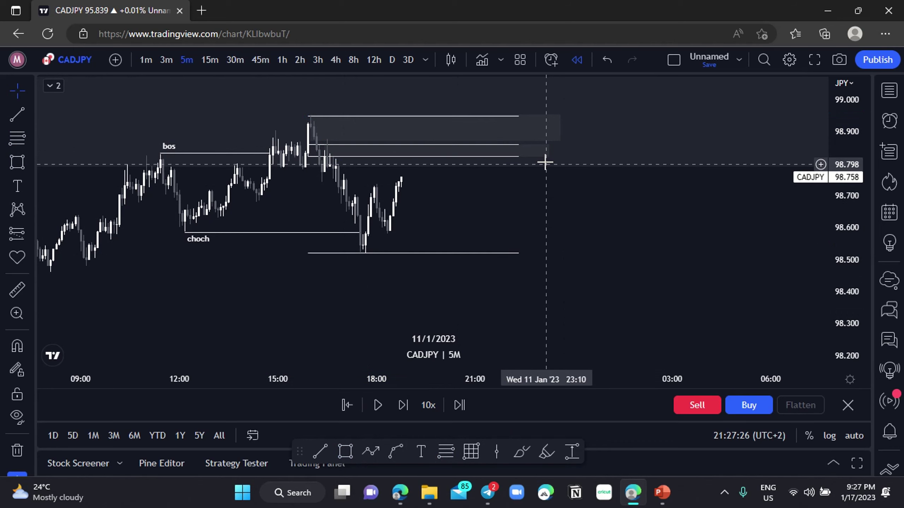
{"action": "left_click", "coordinate": [516, 254]}
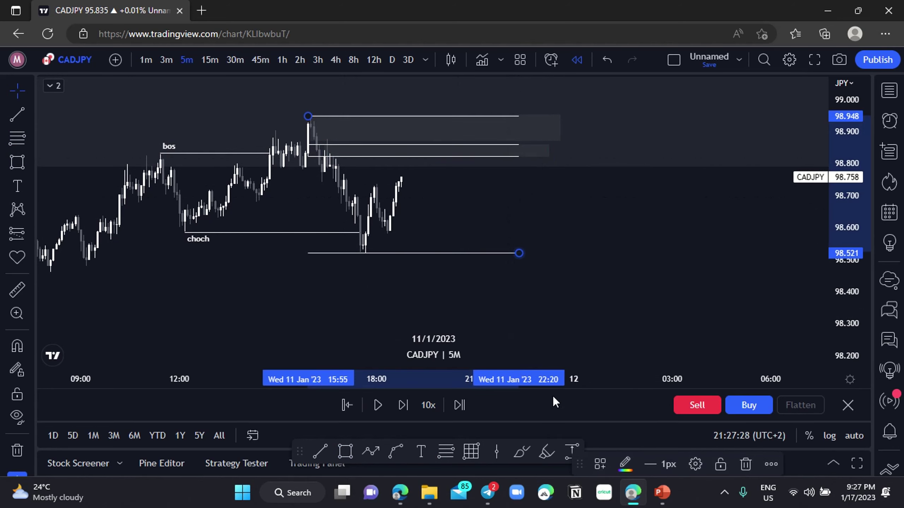
{"action": "left_click", "coordinate": [745, 463]}
Apply the GZ template to the narrow rectangle between 98.820 and 98.860.
{"action": "left_click", "coordinate": [548, 151]}
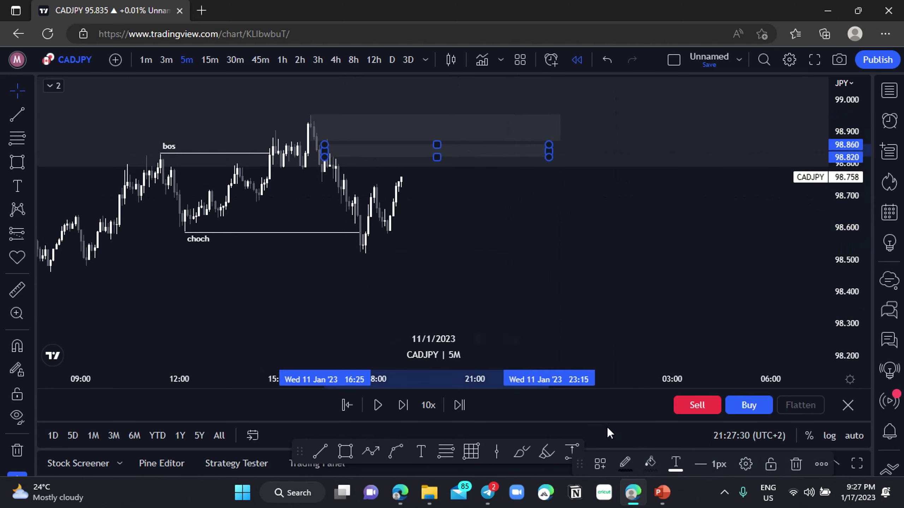
{"action": "left_click", "coordinate": [608, 458]}
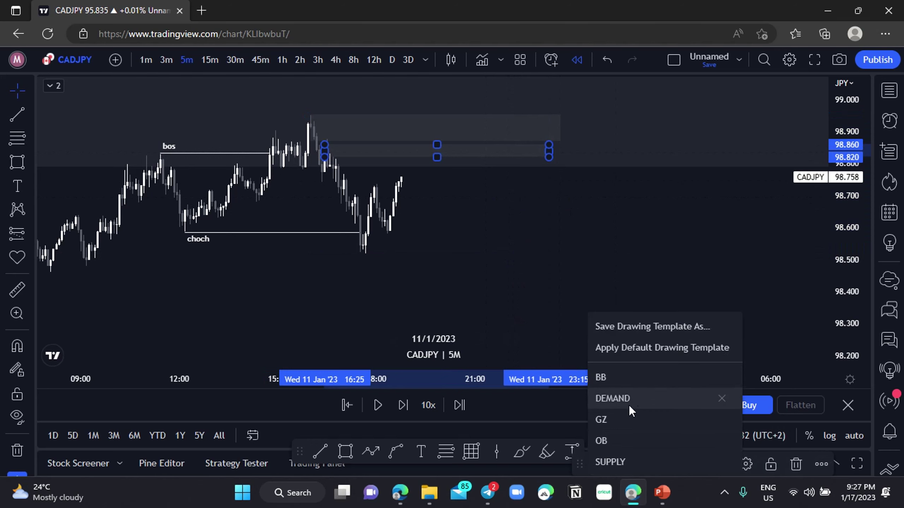
{"action": "left_click", "coordinate": [627, 422]}
{"action": "scroll", "coordinate": [522, 258], "scroll_direction": "down", "scroll_amount": 2}
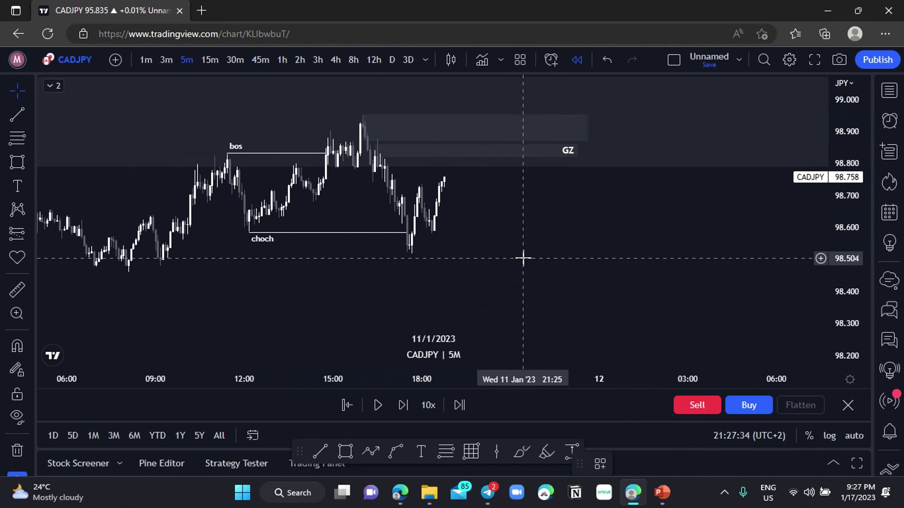
Shorten the unlabelled supply rectangle to end at about 22:20 and extend the GZ rectangle to about 23:50.
{"action": "left_click_drag", "start_coordinate": [543, 268], "coordinate": [539, 271]}
{"action": "left_click_drag", "start_coordinate": [849, 303], "coordinate": [856, 259]}
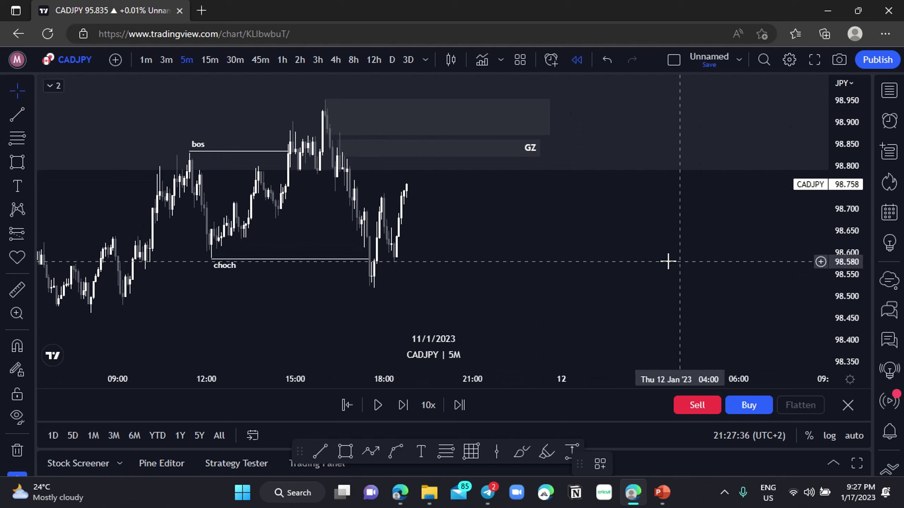
{"action": "left_click_drag", "start_coordinate": [539, 147], "coordinate": [512, 117]}
{"action": "left_click", "coordinate": [561, 157]}
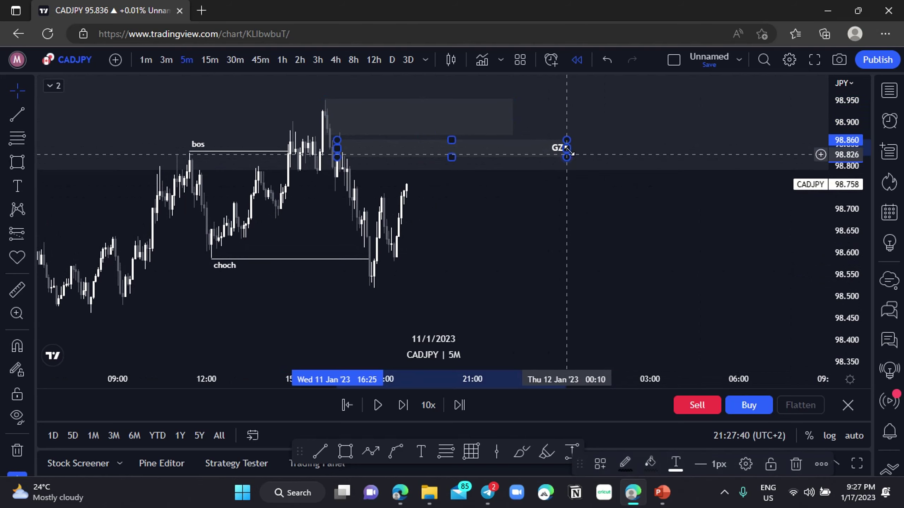
{"action": "left_click", "coordinate": [657, 274]}
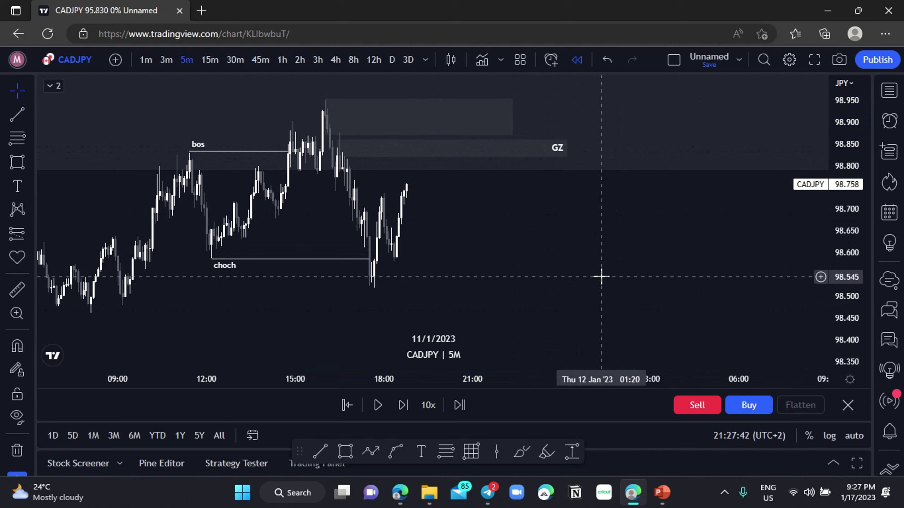
{"action": "left_click_drag", "start_coordinate": [567, 150], "coordinate": [558, 148]}
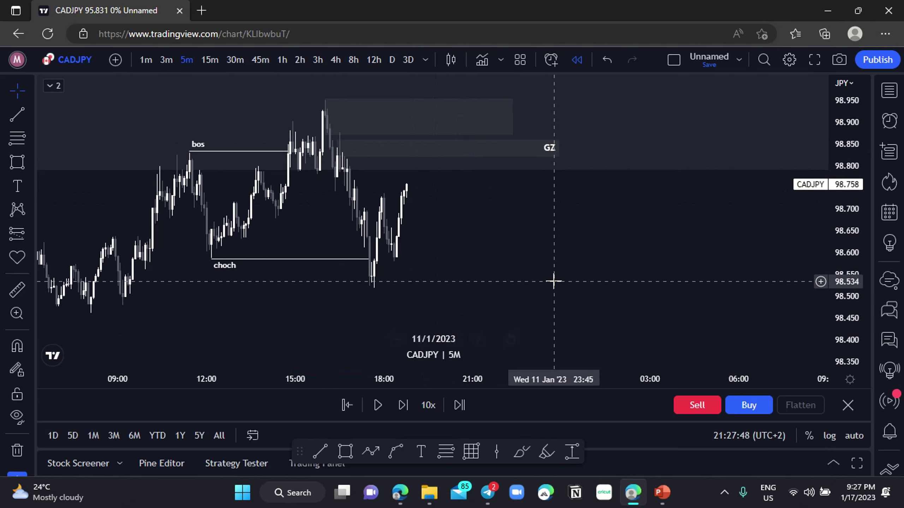
Measure the height of the GZ rectangle from its lower edge to its upper edge.
{"action": "scroll", "coordinate": [553, 282], "scroll_direction": "up", "scroll_amount": 1}
{"action": "scroll", "coordinate": [512, 280], "scroll_direction": "down", "scroll_amount": 1}
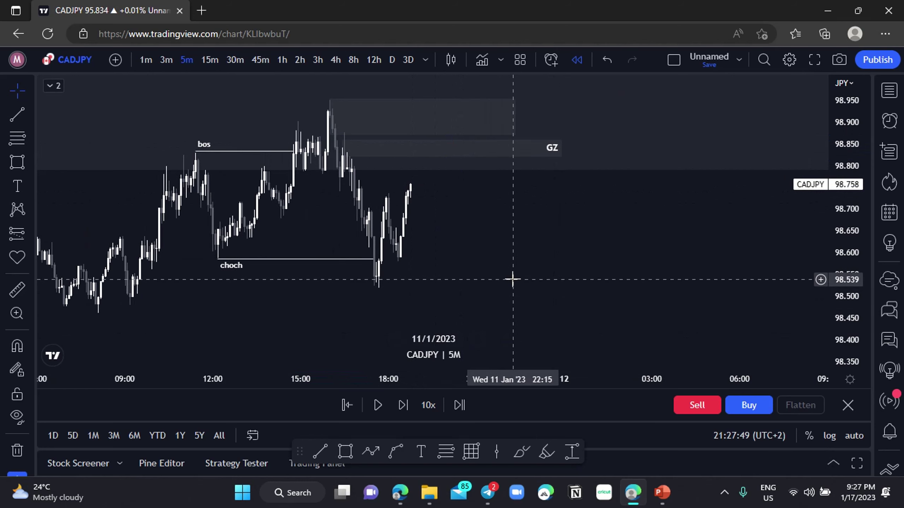
{"action": "left_click", "coordinate": [17, 290]}
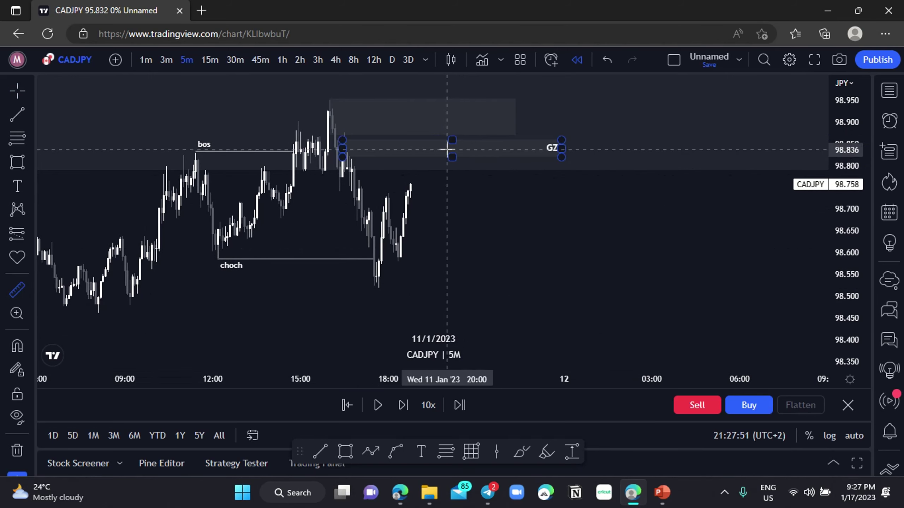
{"action": "left_click", "coordinate": [475, 156]}
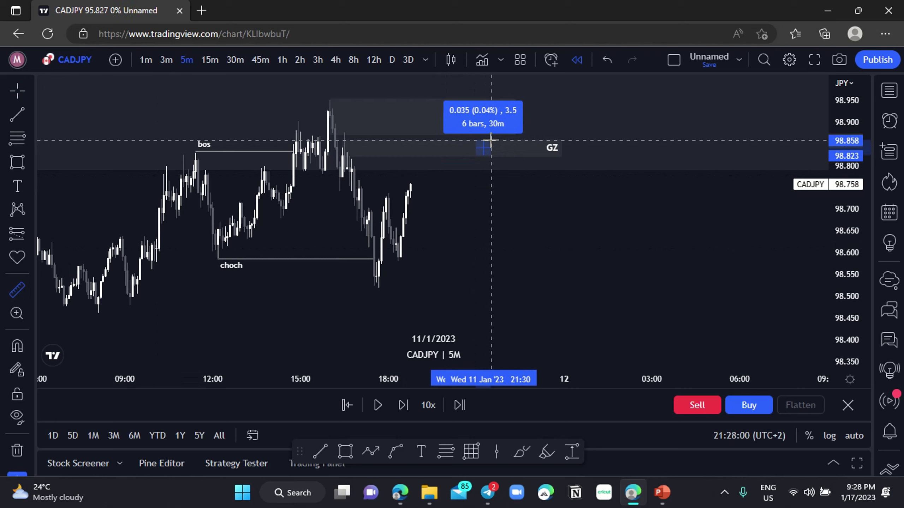
{"action": "left_click", "coordinate": [495, 142]}
{"action": "left_click", "coordinate": [500, 229]}
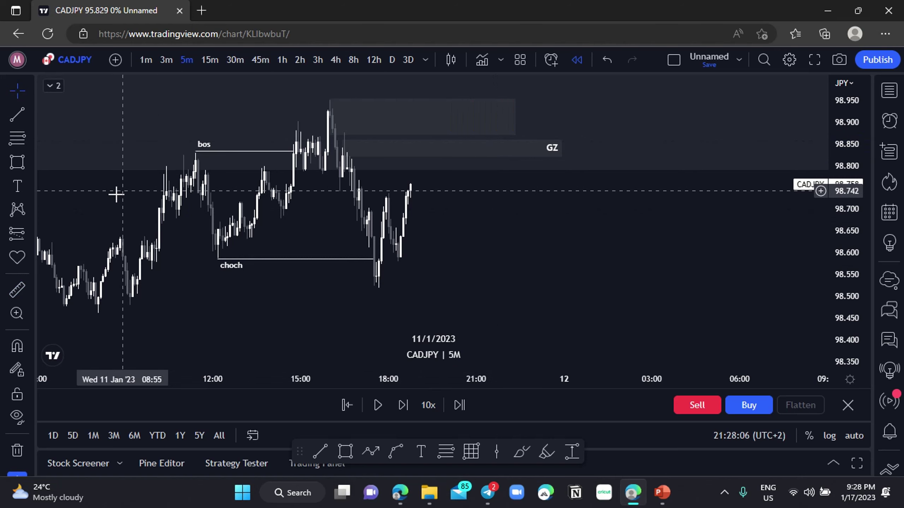
Replay price forward on the 5-minute chart through the GZ rectangle and into the early hours of 12 January.
{"action": "left_click", "coordinate": [382, 403]}
{"action": "left_click", "coordinate": [381, 403]}
{"action": "left_click", "coordinate": [381, 403]}
{"action": "left_click", "coordinate": [382, 403]}
{"action": "left_click", "coordinate": [381, 403]}
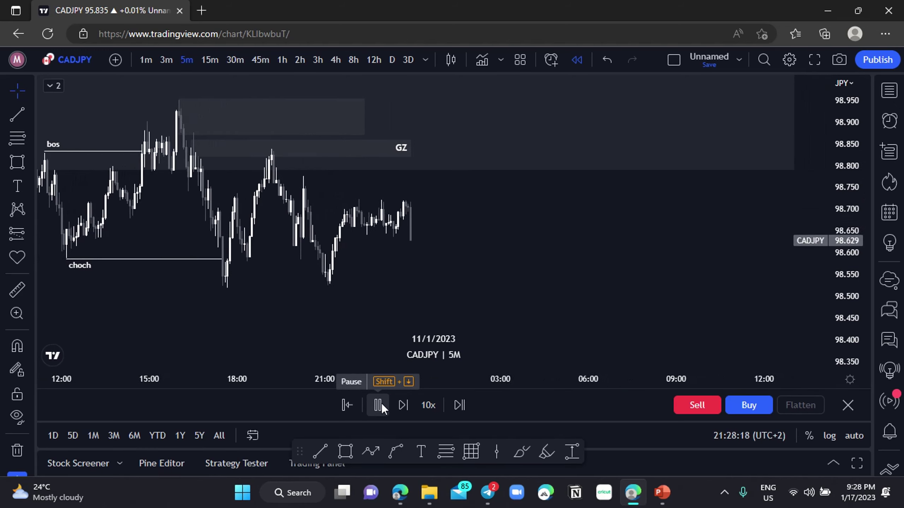
{"action": "left_click", "coordinate": [381, 403]}
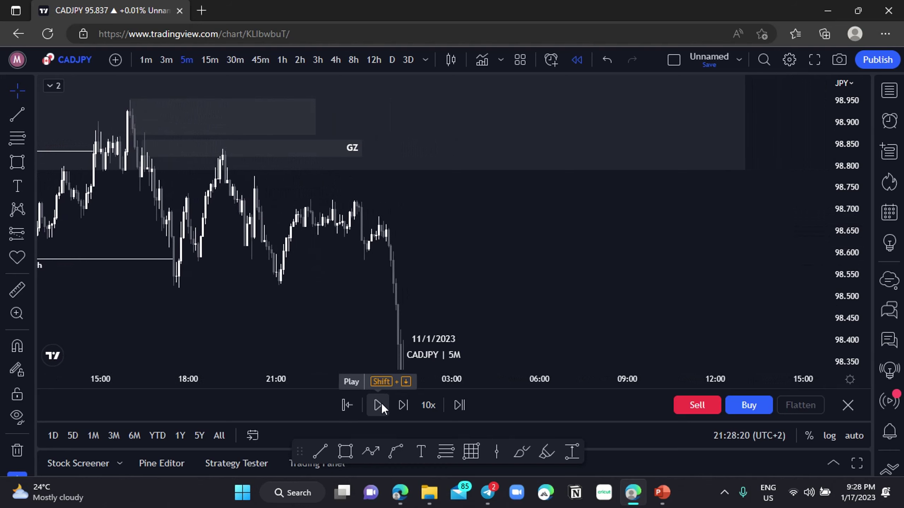
Place a short position entered at the GZ rectangle's lower edge, with a 4.0-pip stop at its upper edge.
{"action": "scroll", "coordinate": [489, 247], "scroll_direction": "down", "scroll_amount": 4}
{"action": "scroll", "coordinate": [491, 245], "scroll_direction": "up", "scroll_amount": 3}
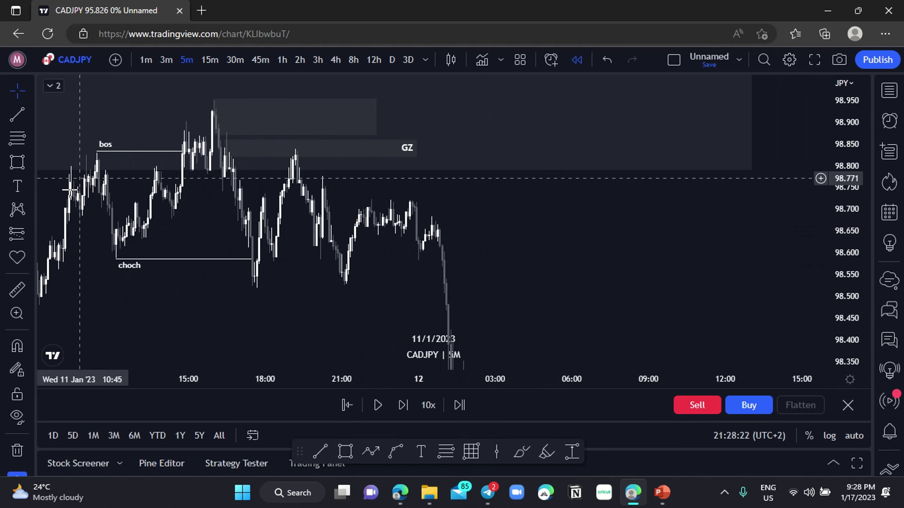
{"action": "left_click", "coordinate": [20, 238]}
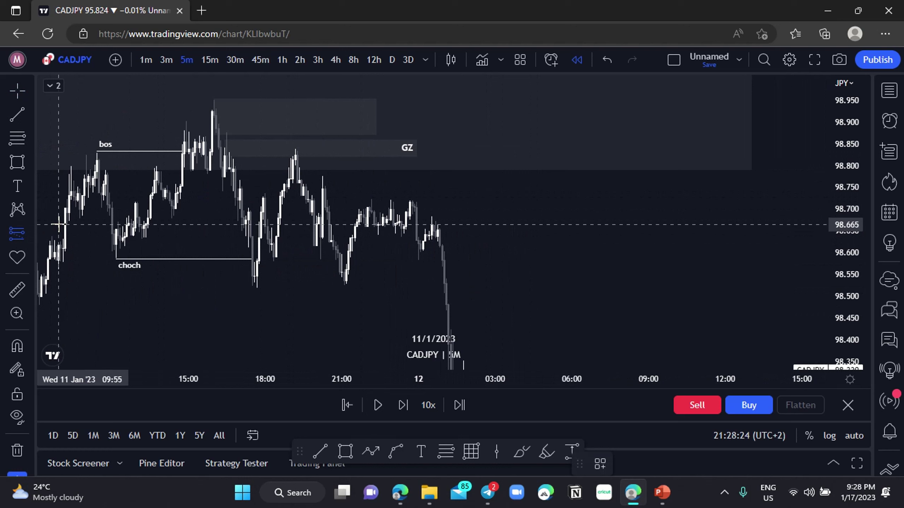
{"action": "left_click", "coordinate": [295, 156]}
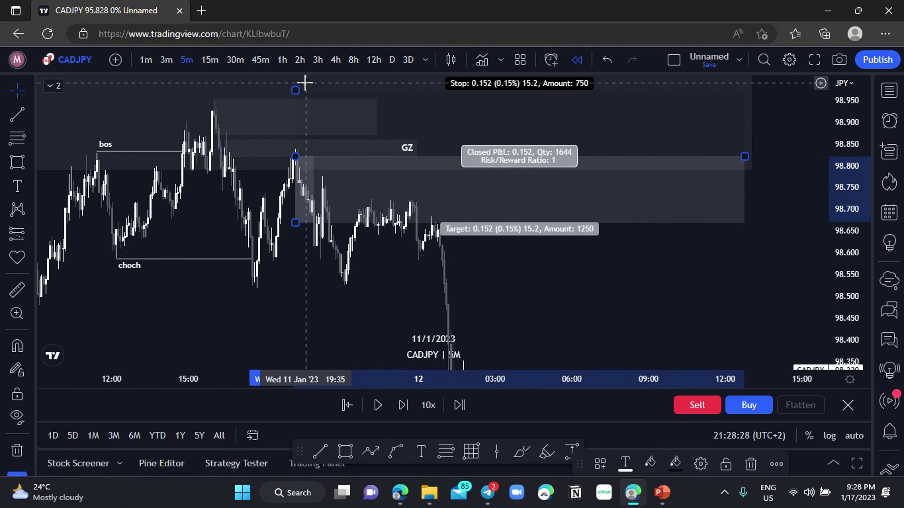
{"action": "left_click_drag", "start_coordinate": [297, 91], "coordinate": [304, 139]}
On the 1-hour chart, extend the short position's target to 122.8 pips and stretch its time span to about 16 January.
{"action": "scroll", "coordinate": [516, 216], "scroll_direction": "down", "scroll_amount": 5}
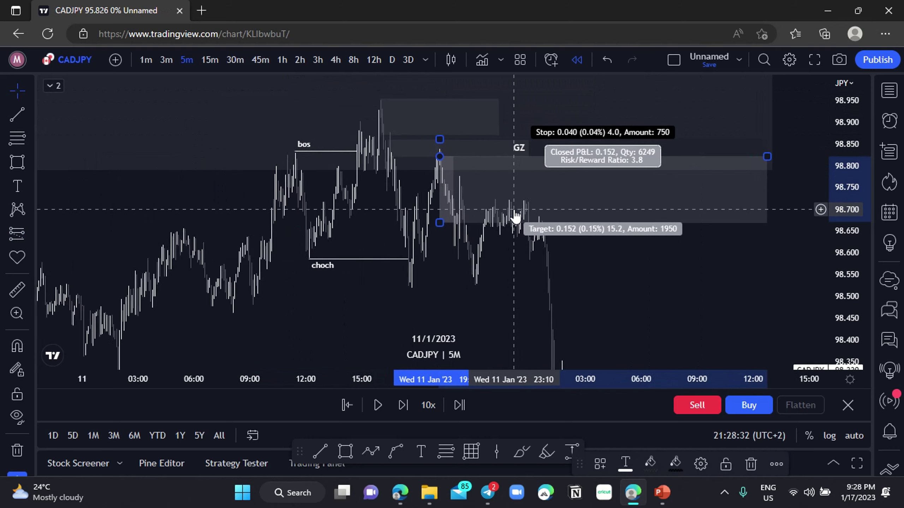
{"action": "scroll", "coordinate": [674, 275], "scroll_direction": "down", "scroll_amount": 3}
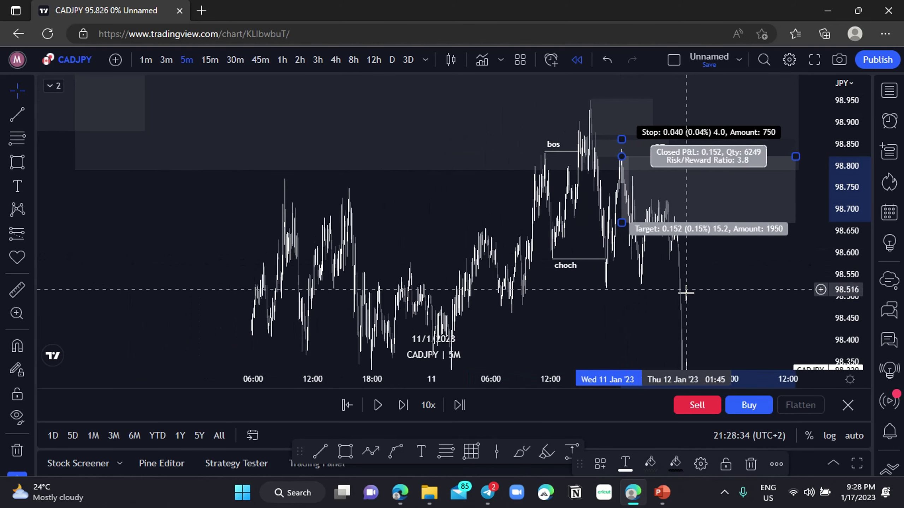
{"action": "left_click_drag", "start_coordinate": [554, 265], "coordinate": [440, 238]}
{"action": "left_click", "coordinate": [282, 59]}
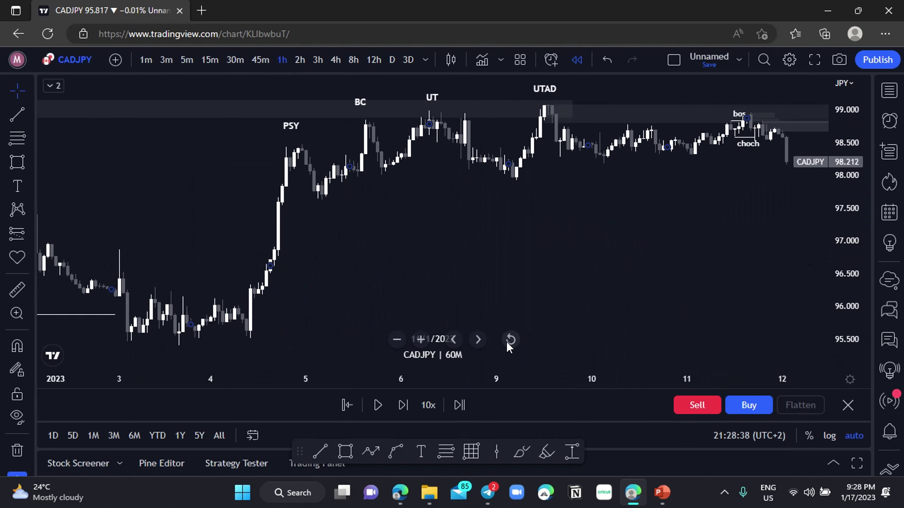
{"action": "left_click_drag", "start_coordinate": [529, 278], "coordinate": [395, 272]}
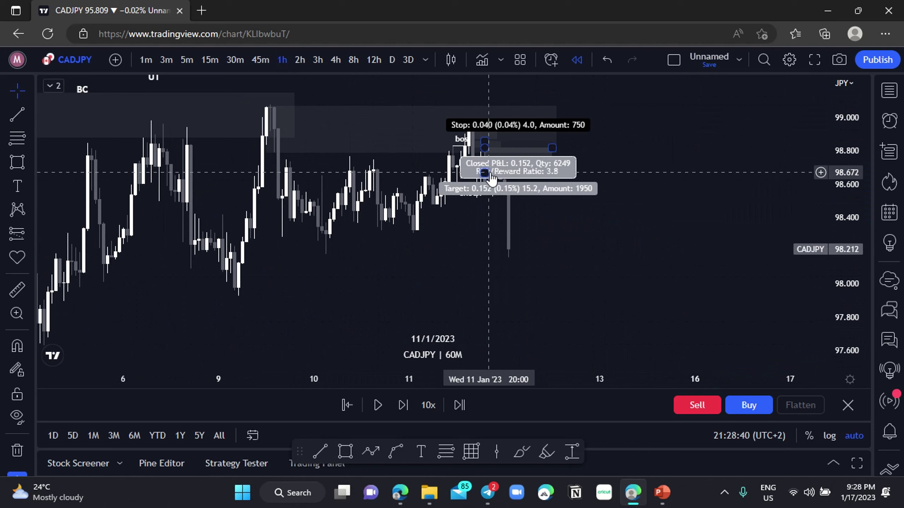
{"action": "left_click_drag", "start_coordinate": [485, 174], "coordinate": [485, 350]}
{"action": "left_click_drag", "start_coordinate": [843, 205], "coordinate": [843, 254]}
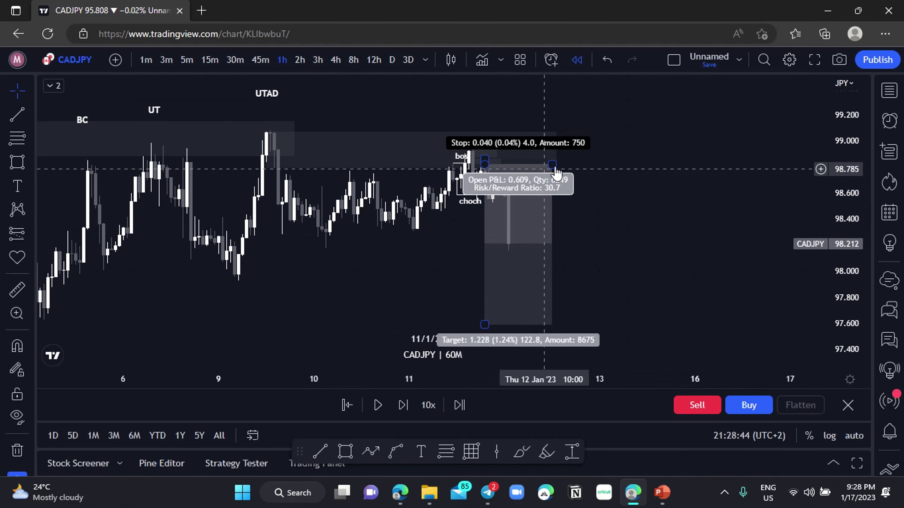
{"action": "left_click_drag", "start_coordinate": [552, 166], "coordinate": [730, 170]}
{"action": "left_click", "coordinate": [786, 197]}
{"action": "scroll", "coordinate": [787, 197], "scroll_direction": "down", "scroll_amount": 3}
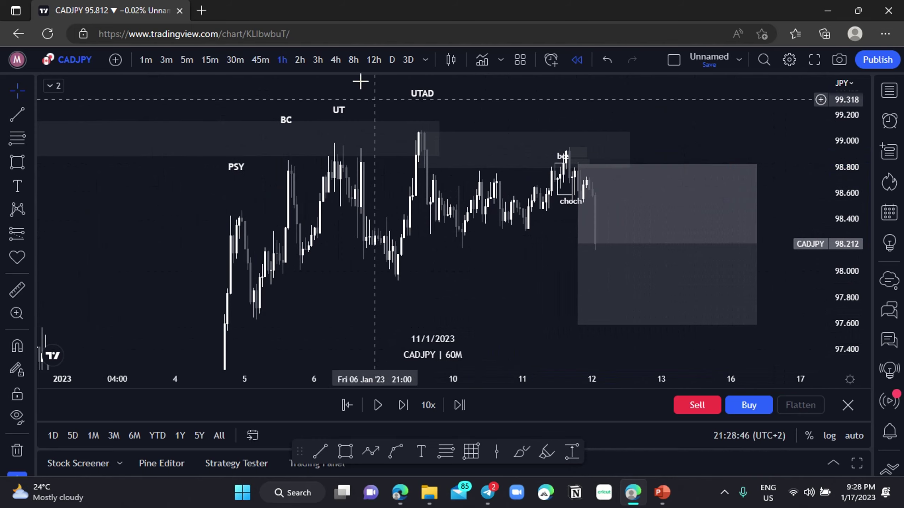
On the 3-hour chart, extend the short position's target down to the early-January swing low at about 95.4.
{"action": "left_click", "coordinate": [319, 69]}
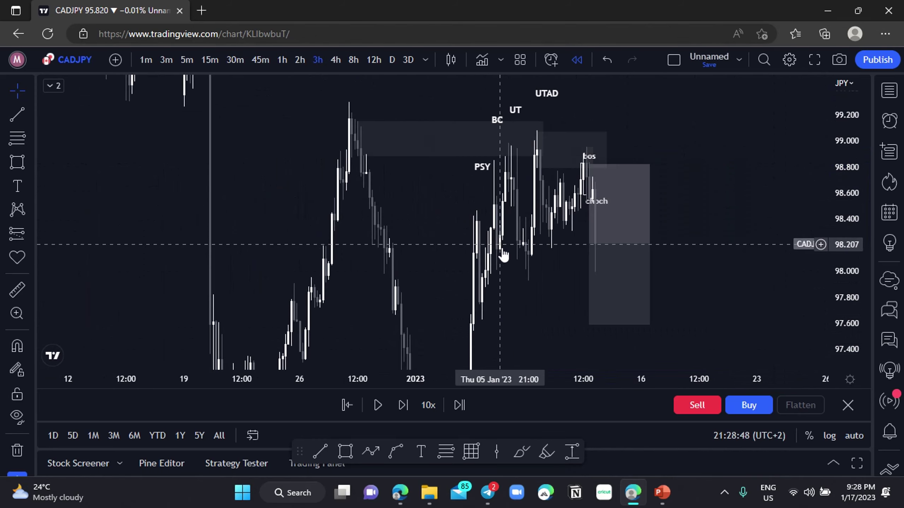
{"action": "scroll", "coordinate": [503, 254], "scroll_direction": "down", "scroll_amount": 1}
{"action": "left_click_drag", "start_coordinate": [851, 206], "coordinate": [850, 318]}
{"action": "scroll", "coordinate": [731, 323], "scroll_direction": "down", "scroll_amount": 2}
{"action": "left_click_drag", "start_coordinate": [715, 320], "coordinate": [465, 262]}
{"action": "left_click_drag", "start_coordinate": [593, 248], "coordinate": [686, 225]}
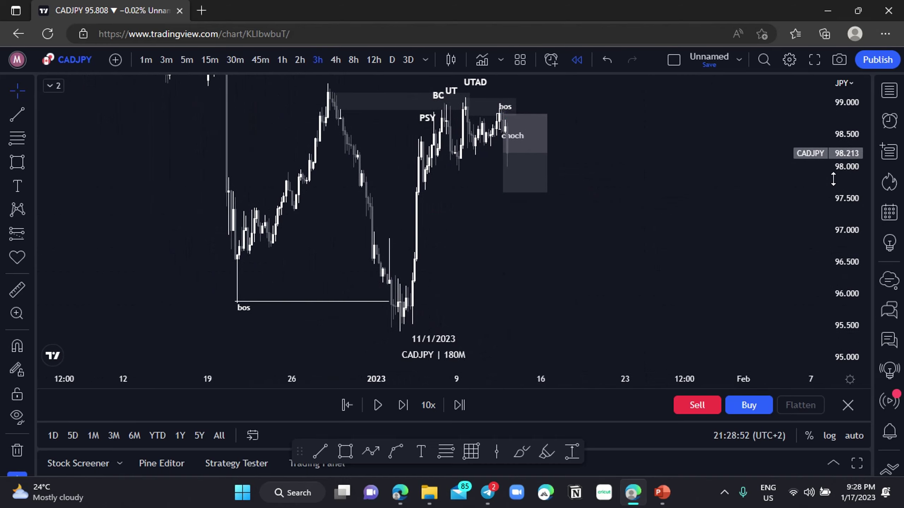
{"action": "left_click_drag", "start_coordinate": [833, 179], "coordinate": [835, 216]}
{"action": "left_click_drag", "start_coordinate": [464, 266], "coordinate": [438, 250]}
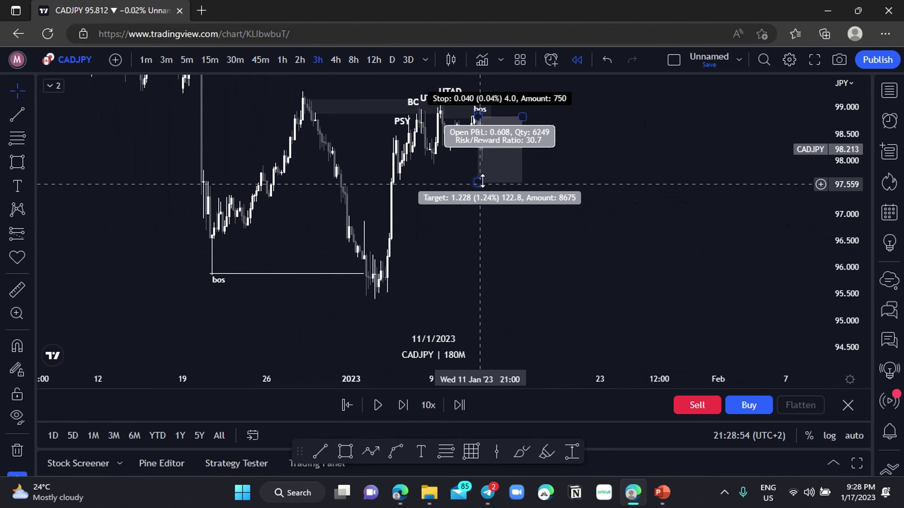
{"action": "left_click_drag", "start_coordinate": [478, 182], "coordinate": [489, 300]}
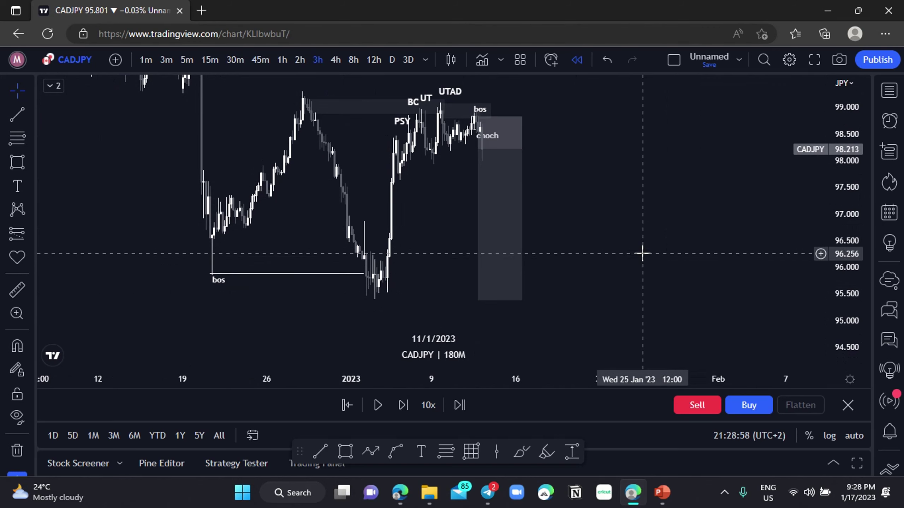
{"action": "left_click_drag", "start_coordinate": [477, 300], "coordinate": [478, 301]}
{"action": "left_click", "coordinate": [590, 261]}
Replay price forward on the 3-hour chart to the short position's target on 13 January.
{"action": "scroll", "coordinate": [591, 261], "scroll_direction": "up", "scroll_amount": 7}
{"action": "left_click_drag", "start_coordinate": [362, 258], "coordinate": [483, 256]}
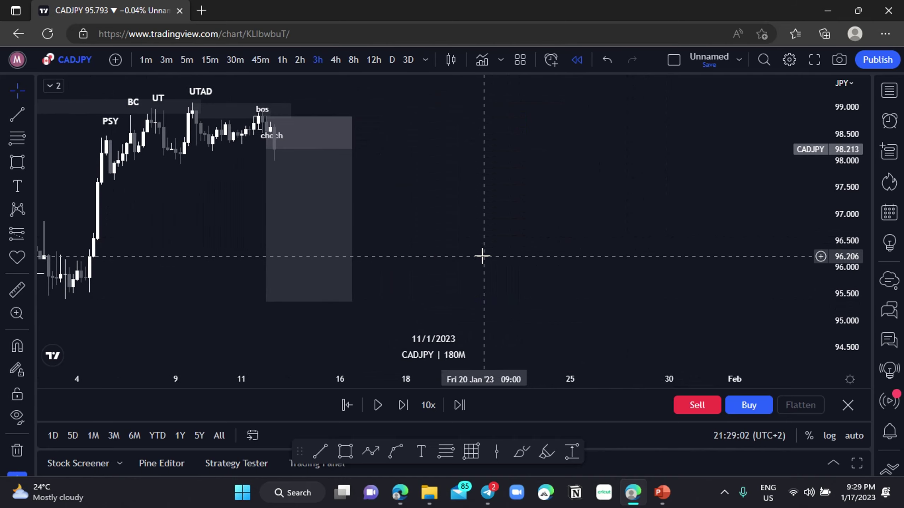
{"action": "scroll", "coordinate": [483, 255], "scroll_direction": "left", "scroll_amount": 6}
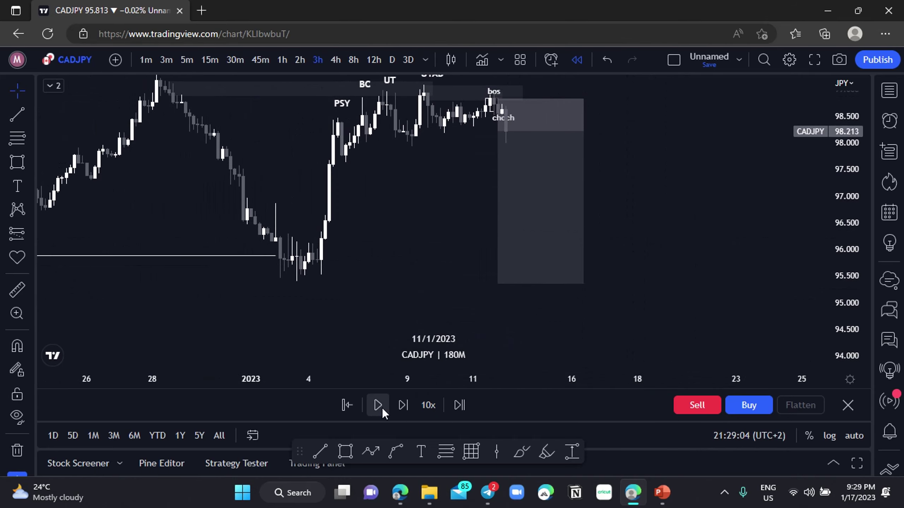
{"action": "left_click", "coordinate": [377, 406]}
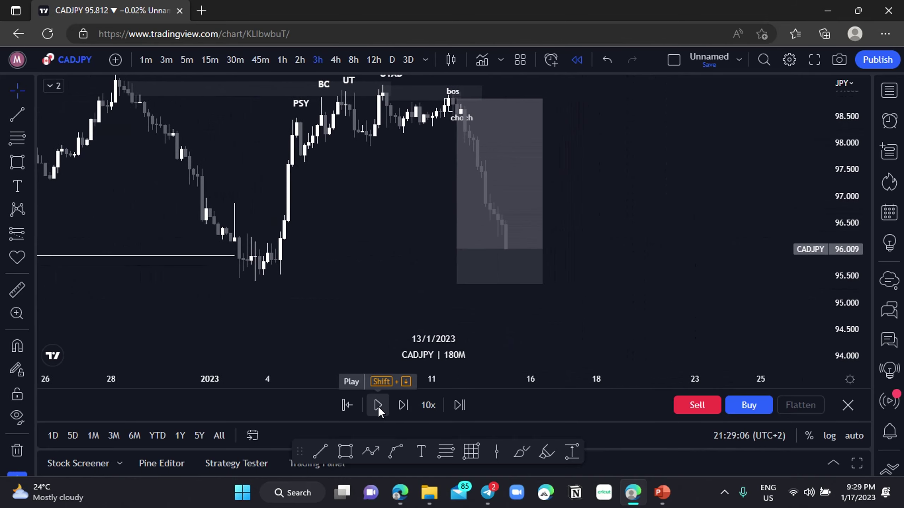
{"action": "left_click", "coordinate": [378, 406]}
{"action": "left_click", "coordinate": [378, 406]}
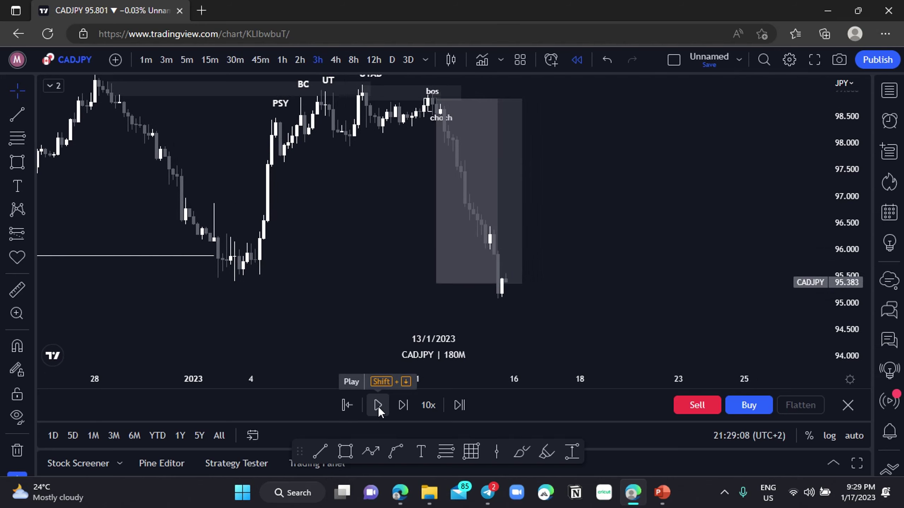
Examine the completed short trade against the Wyckoff labels, the supply zone and the earlier break of structure.
{"action": "scroll", "coordinate": [383, 280], "scroll_direction": "down", "scroll_amount": 2}
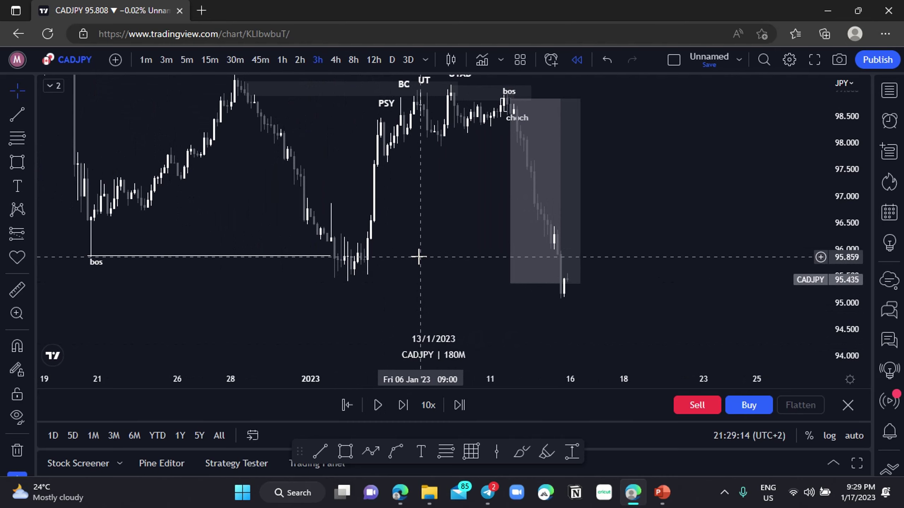
{"action": "left_click_drag", "start_coordinate": [423, 264], "coordinate": [436, 282]}
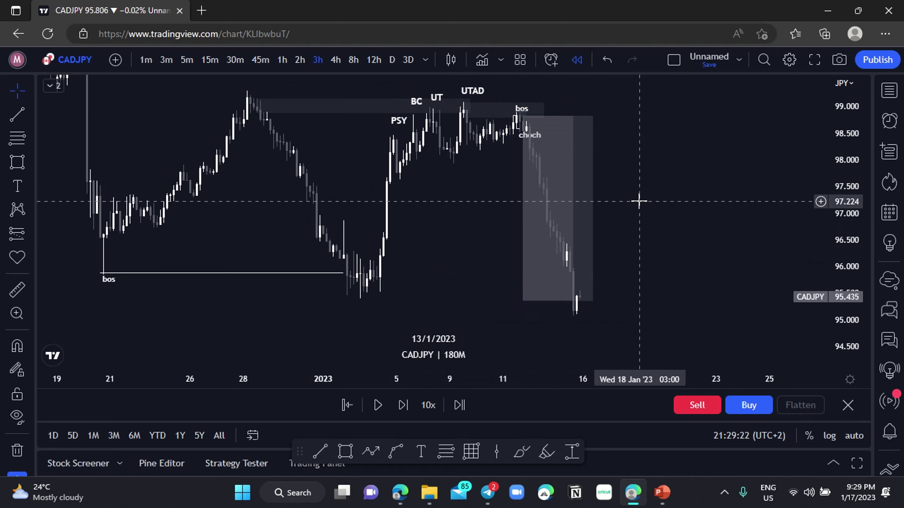
{"action": "scroll", "coordinate": [643, 238], "scroll_direction": "right", "scroll_amount": 2}
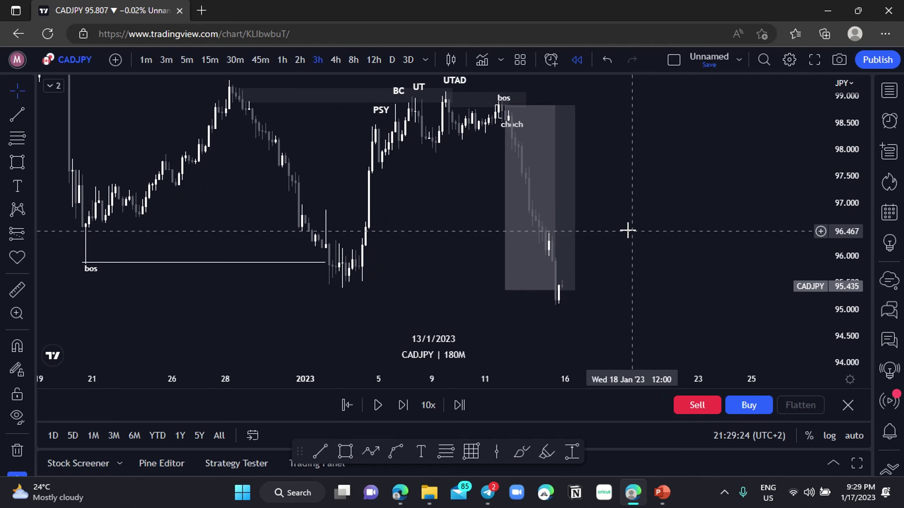
{"action": "left_click_drag", "start_coordinate": [612, 254], "coordinate": [681, 269]}
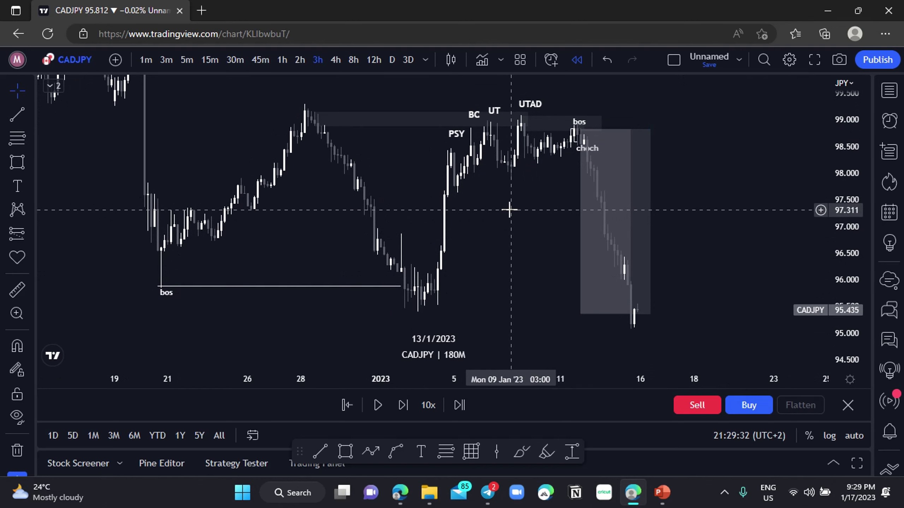
{"action": "scroll", "coordinate": [510, 231], "scroll_direction": "up", "scroll_amount": 2}
{"action": "scroll", "coordinate": [509, 230], "scroll_direction": "down", "scroll_amount": 2}
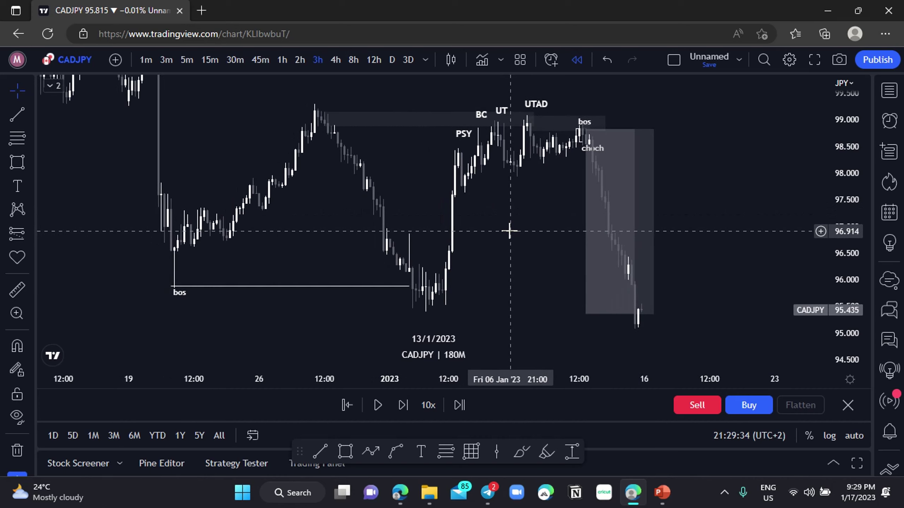
Draw a three-peak path in the empty area above the short position, from about 100.0 through a 102.3 high to about 99.0.
{"action": "left_click_drag", "start_coordinate": [509, 230], "coordinate": [471, 287]}
{"action": "mouse_move", "coordinate": [659, 193]}
{"action": "left_mouse_down"}
{"action": "mouse_move", "coordinate": [633, 222]}
{"action": "mouse_move", "coordinate": [520, 206]}
{"action": "left_mouse_up"}
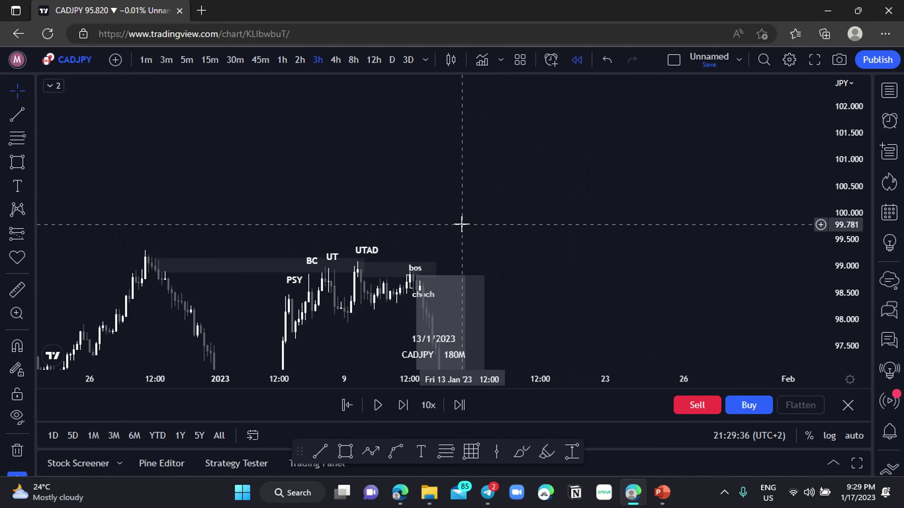
{"action": "left_click", "coordinate": [374, 456]}
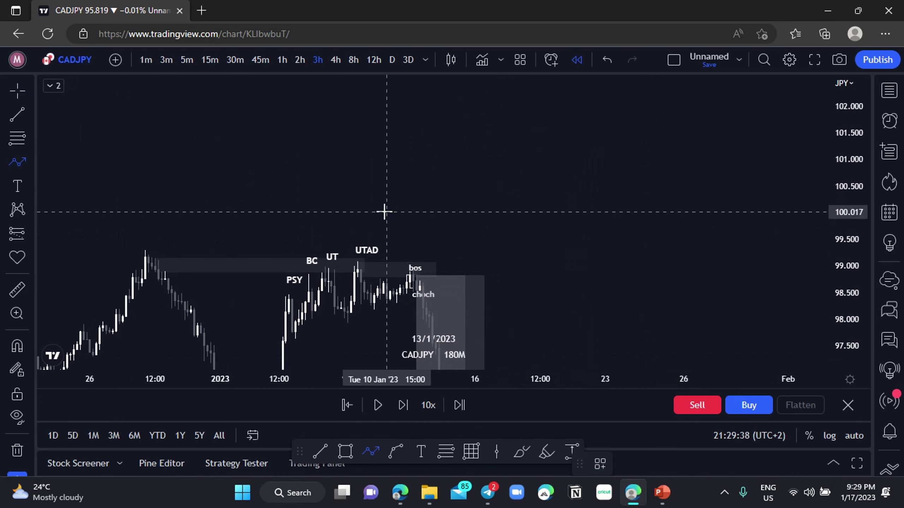
{"action": "left_click", "coordinate": [458, 214]}
{"action": "left_click", "coordinate": [507, 119]}
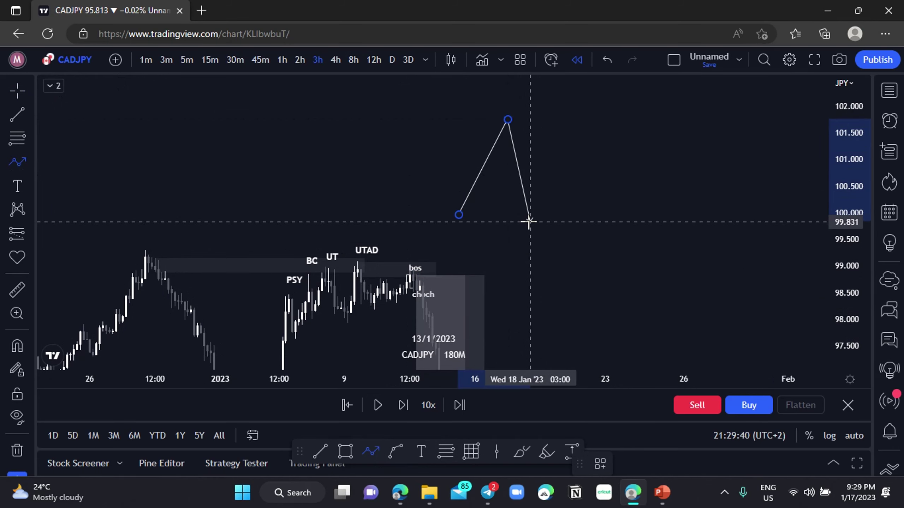
{"action": "left_click", "coordinate": [537, 193]}
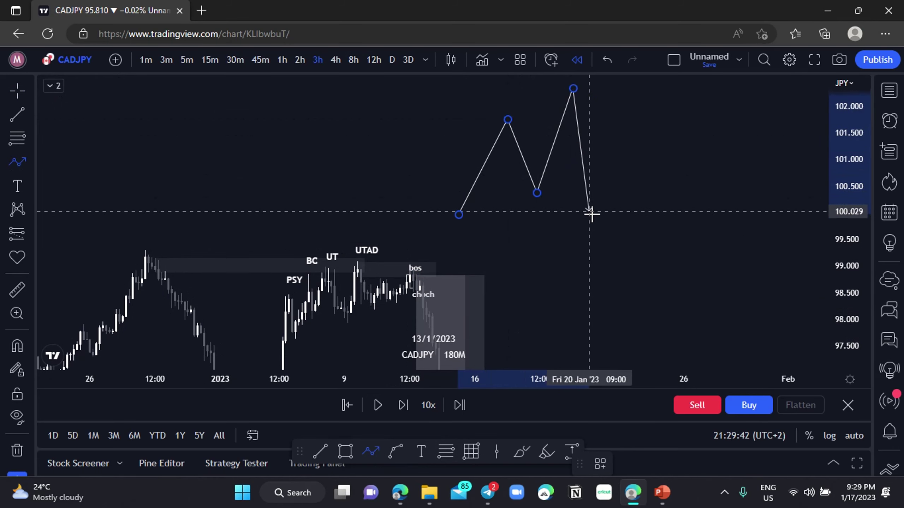
{"action": "left_click", "coordinate": [641, 121]}
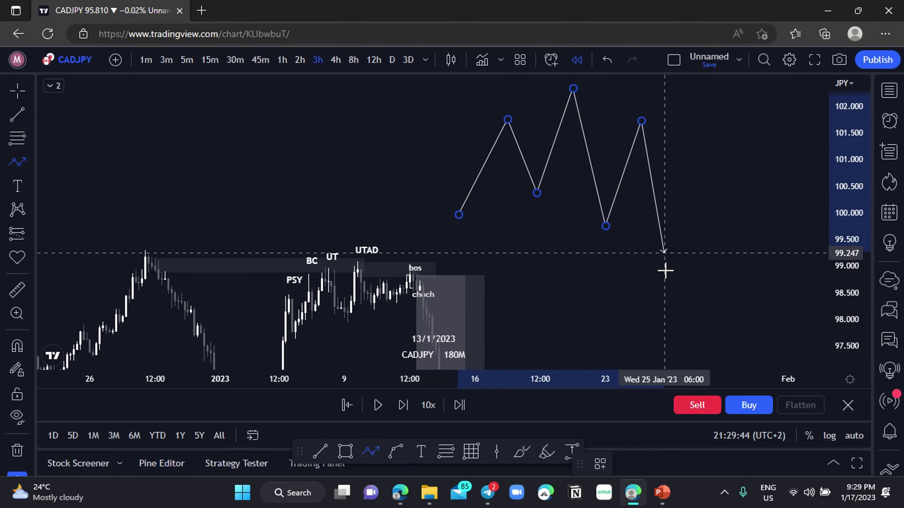
{"action": "double_click", "coordinate": [666, 268]}
Draw a supply zone rectangle from about 102.0 to 101.4, running from the path's highest peak past its last peak.
{"action": "left_click_drag", "start_coordinate": [696, 228], "coordinate": [528, 224]}
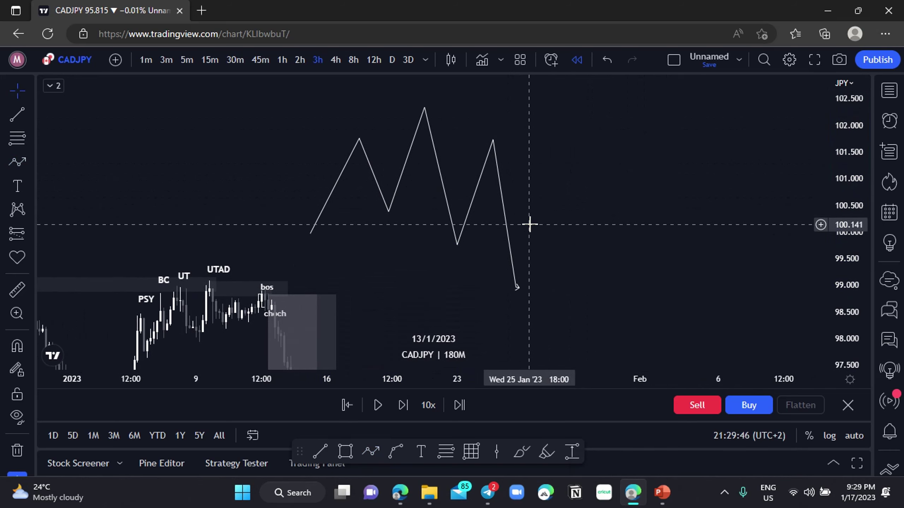
{"action": "scroll", "coordinate": [563, 259], "scroll_direction": "up", "scroll_amount": 2}
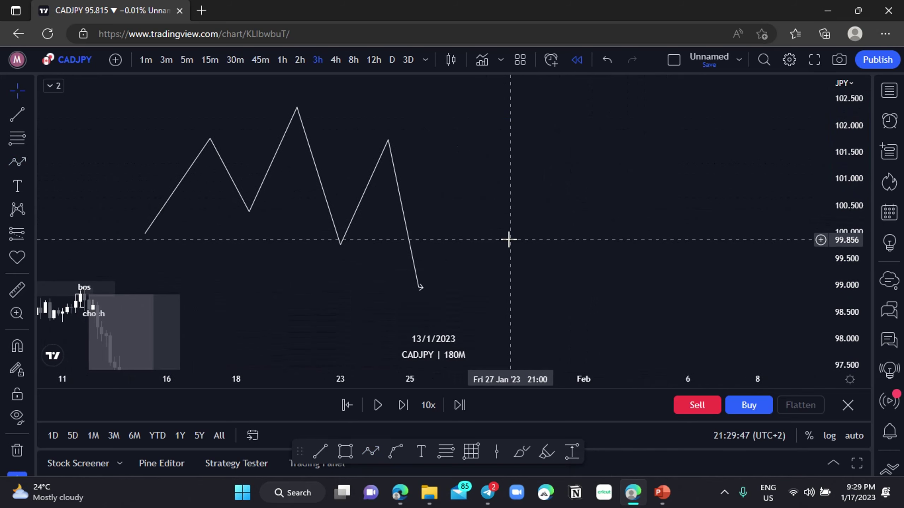
{"action": "left_click", "coordinate": [348, 456]}
{"action": "left_click", "coordinate": [301, 155]}
{"action": "left_click", "coordinate": [449, 127]}
{"action": "left_click", "coordinate": [441, 192]}
Draw an arrow from about 102.36 down to about 101.75, pointing at the path's last peak inside the supply zone.
{"action": "left_click_drag", "start_coordinate": [500, 178], "coordinate": [491, 214]}
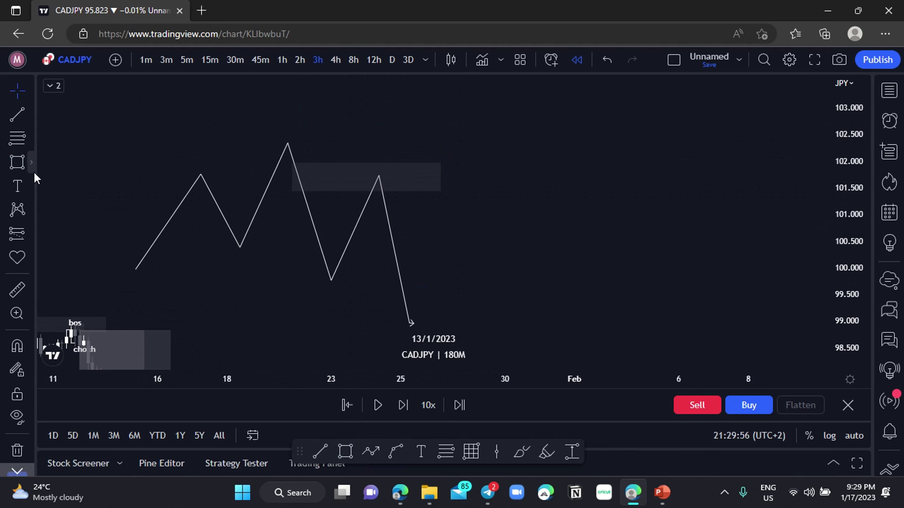
{"action": "left_click", "coordinate": [31, 115]}
{"action": "left_click", "coordinate": [107, 117]}
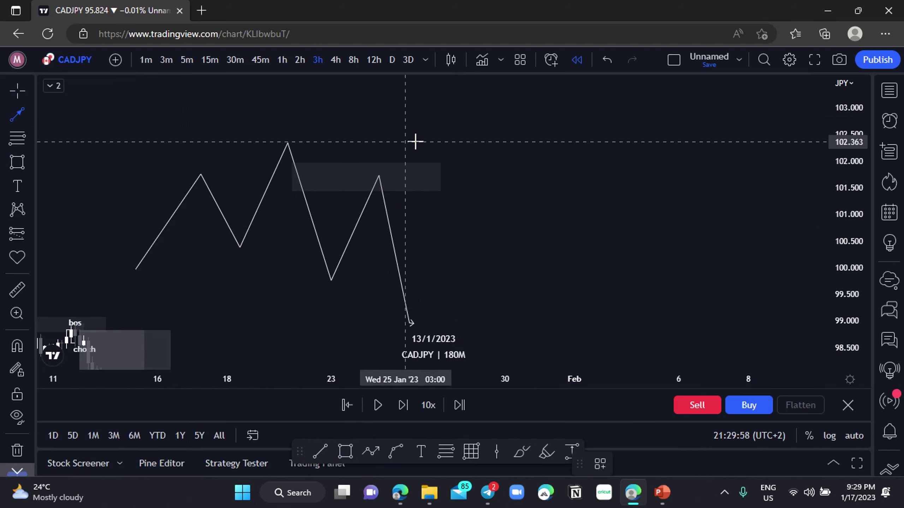
{"action": "left_click", "coordinate": [440, 142]}
{"action": "left_click", "coordinate": [392, 174]}
Colour the arrow white and extend its tail up to about 102.7.
{"action": "left_click", "coordinate": [656, 468]}
{"action": "left_click", "coordinate": [657, 401]}
{"action": "left_click", "coordinate": [625, 463]}
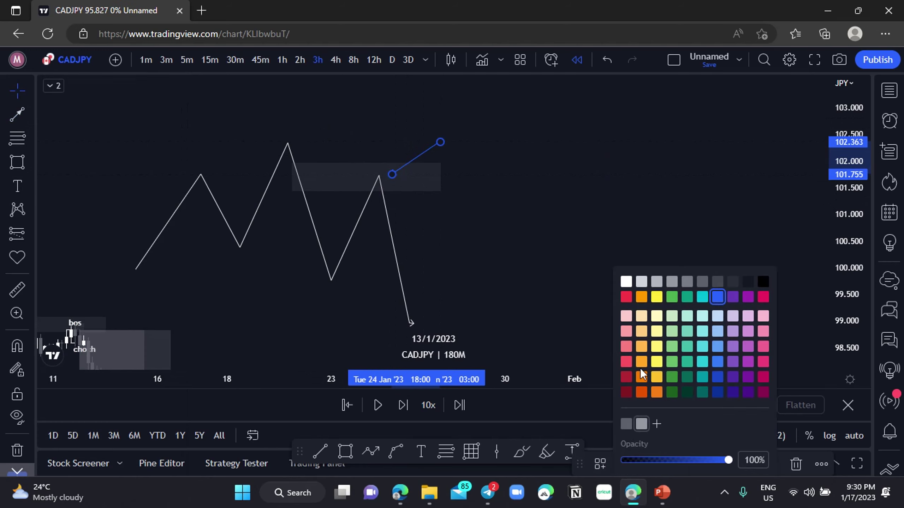
{"action": "left_click", "coordinate": [625, 284]}
{"action": "left_click_drag", "start_coordinate": [441, 141], "coordinate": [453, 124]}
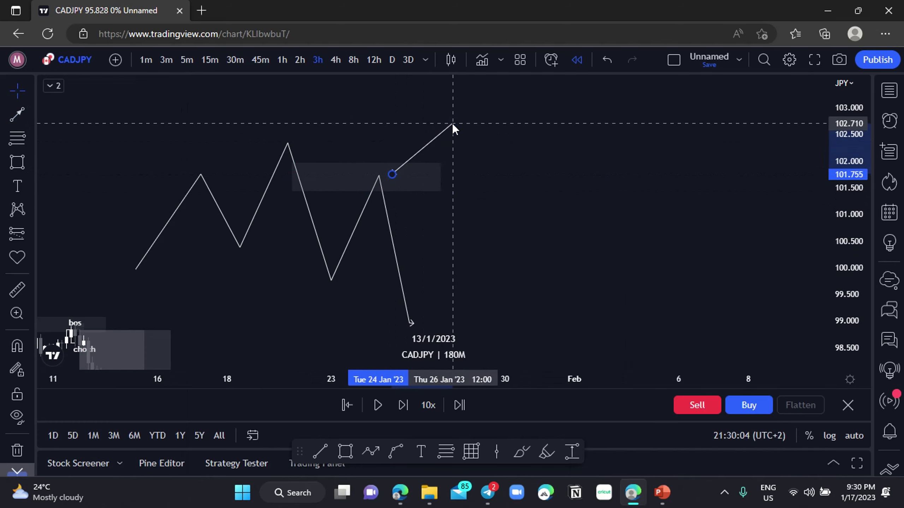
{"action": "left_click", "coordinate": [502, 171]}
Draw a smaller three-peak path beside the arrow's tail, from about 102.4 through a 104.3 high to about 101.2.
{"action": "left_click_drag", "start_coordinate": [521, 171], "coordinate": [411, 239]}
{"action": "left_click", "coordinate": [371, 451]}
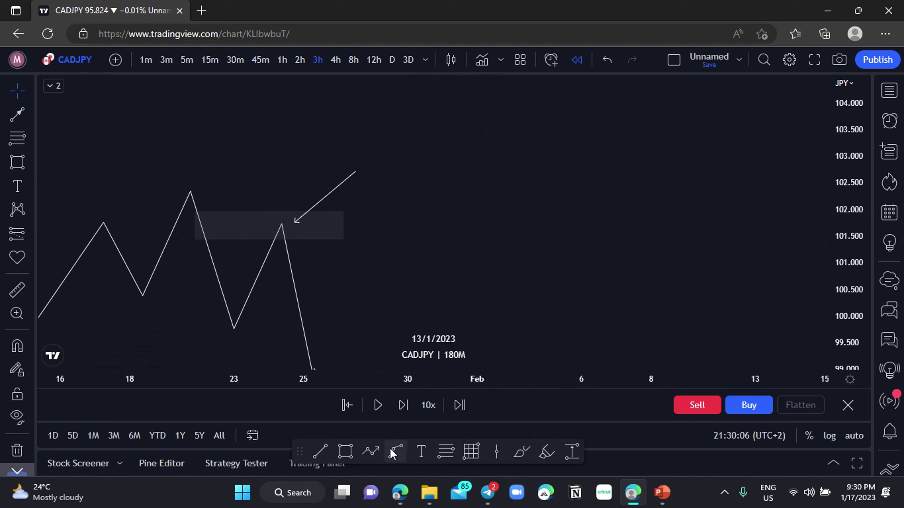
{"action": "left_click", "coordinate": [373, 185]}
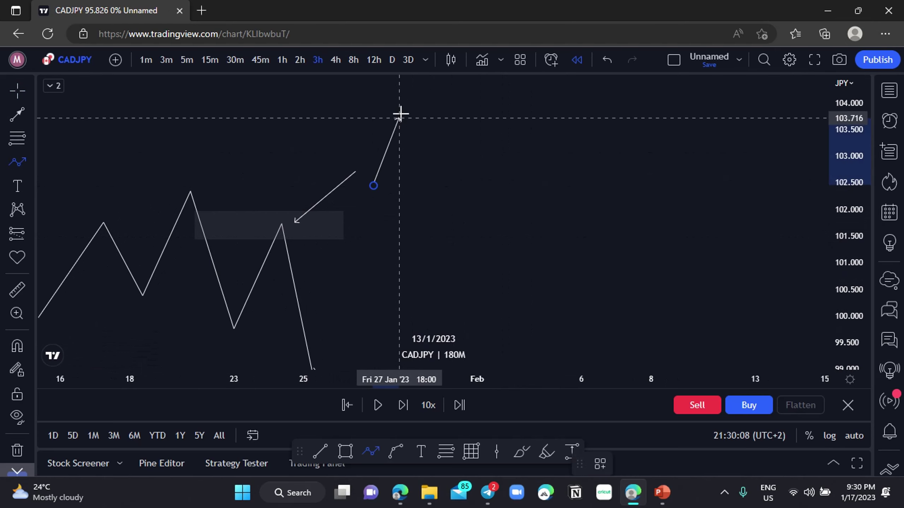
{"action": "left_click", "coordinate": [407, 120]}
{"action": "left_click", "coordinate": [425, 177]}
{"action": "left_click", "coordinate": [438, 87]}
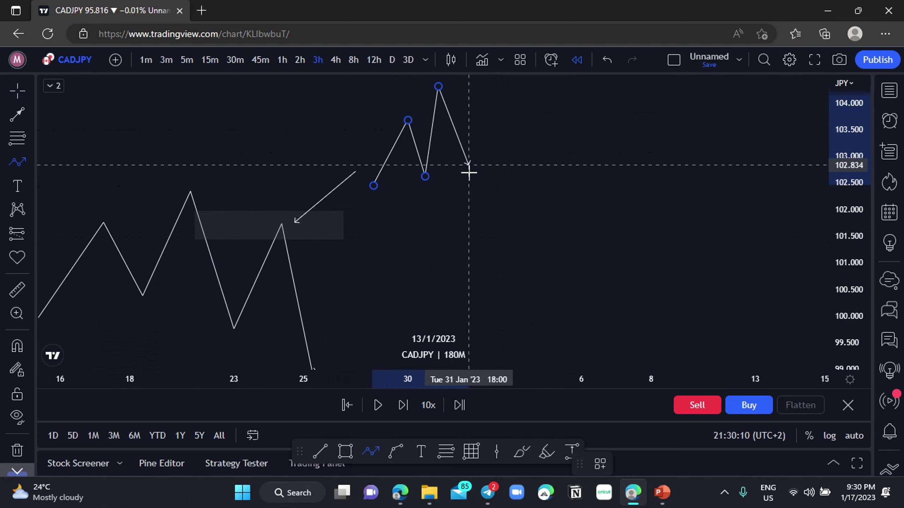
{"action": "left_click", "coordinate": [473, 201]}
{"action": "left_click", "coordinate": [490, 106]}
{"action": "double_click", "coordinate": [516, 251]}
Raise the smaller path's two intermediate lows to about 102.7 and 102.3.
{"action": "left_click_drag", "start_coordinate": [567, 229], "coordinate": [555, 262]}
{"action": "left_click_drag", "start_coordinate": [429, 118], "coordinate": [434, 116]}
{"action": "left_click", "coordinate": [417, 241]}
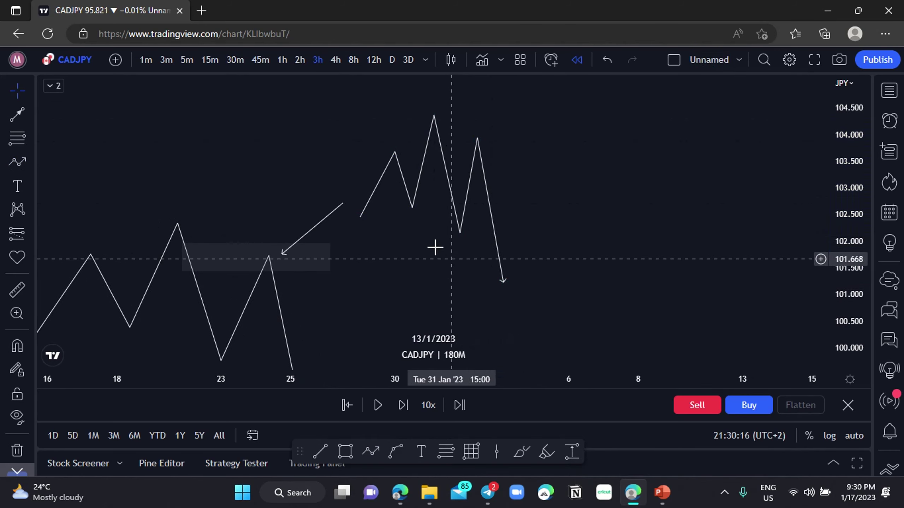
{"action": "left_click", "coordinate": [414, 210]}
{"action": "left_click_drag", "start_coordinate": [412, 208], "coordinate": [412, 205]}
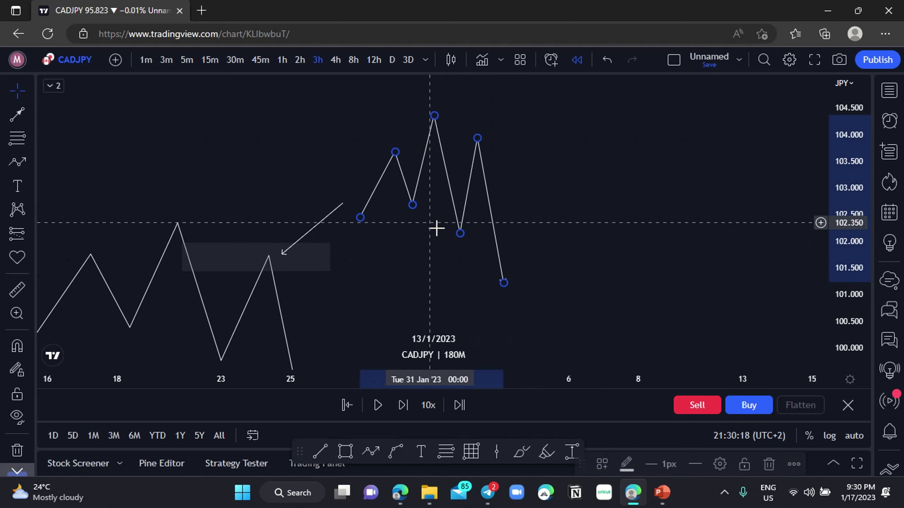
{"action": "left_click_drag", "start_coordinate": [460, 235], "coordinate": [460, 225]}
{"action": "left_click", "coordinate": [546, 209]}
{"action": "left_click_drag", "start_coordinate": [579, 232], "coordinate": [664, 239]}
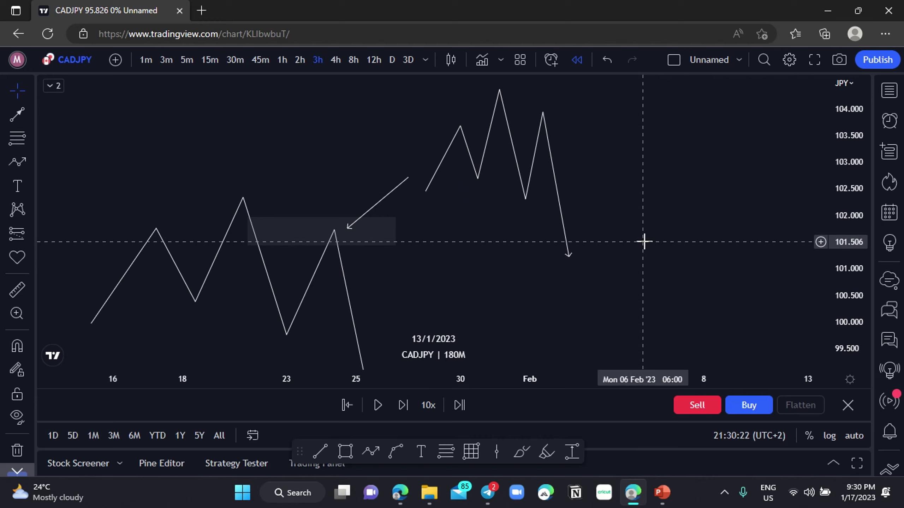